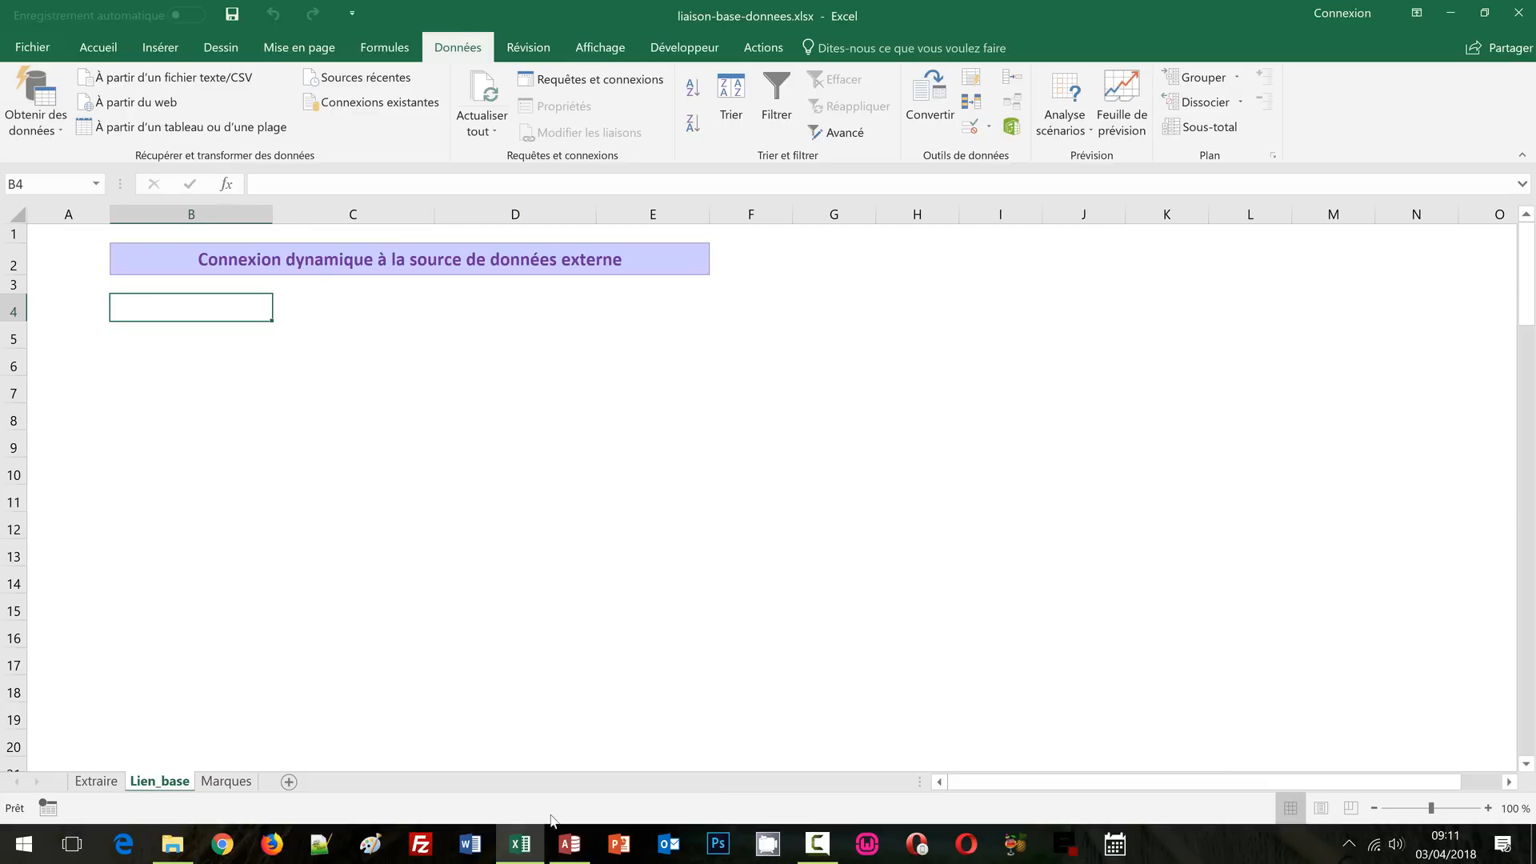
Examine the objects of the donnees-externes database in Access and the Marque and Modèle criteria cells on the Extraire sheet in Excel
click(565, 850)
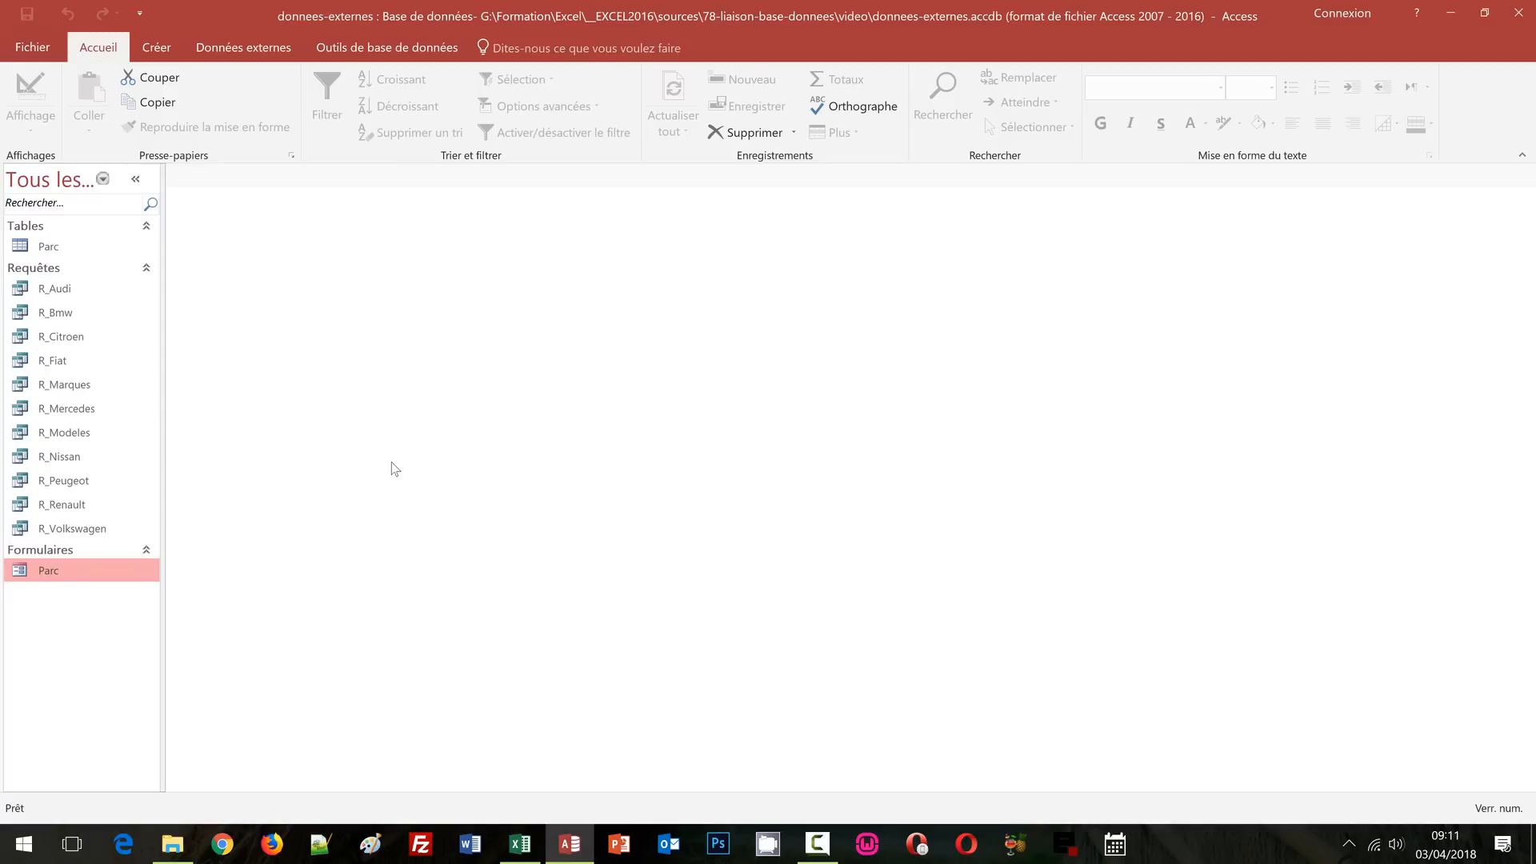
click(524, 750)
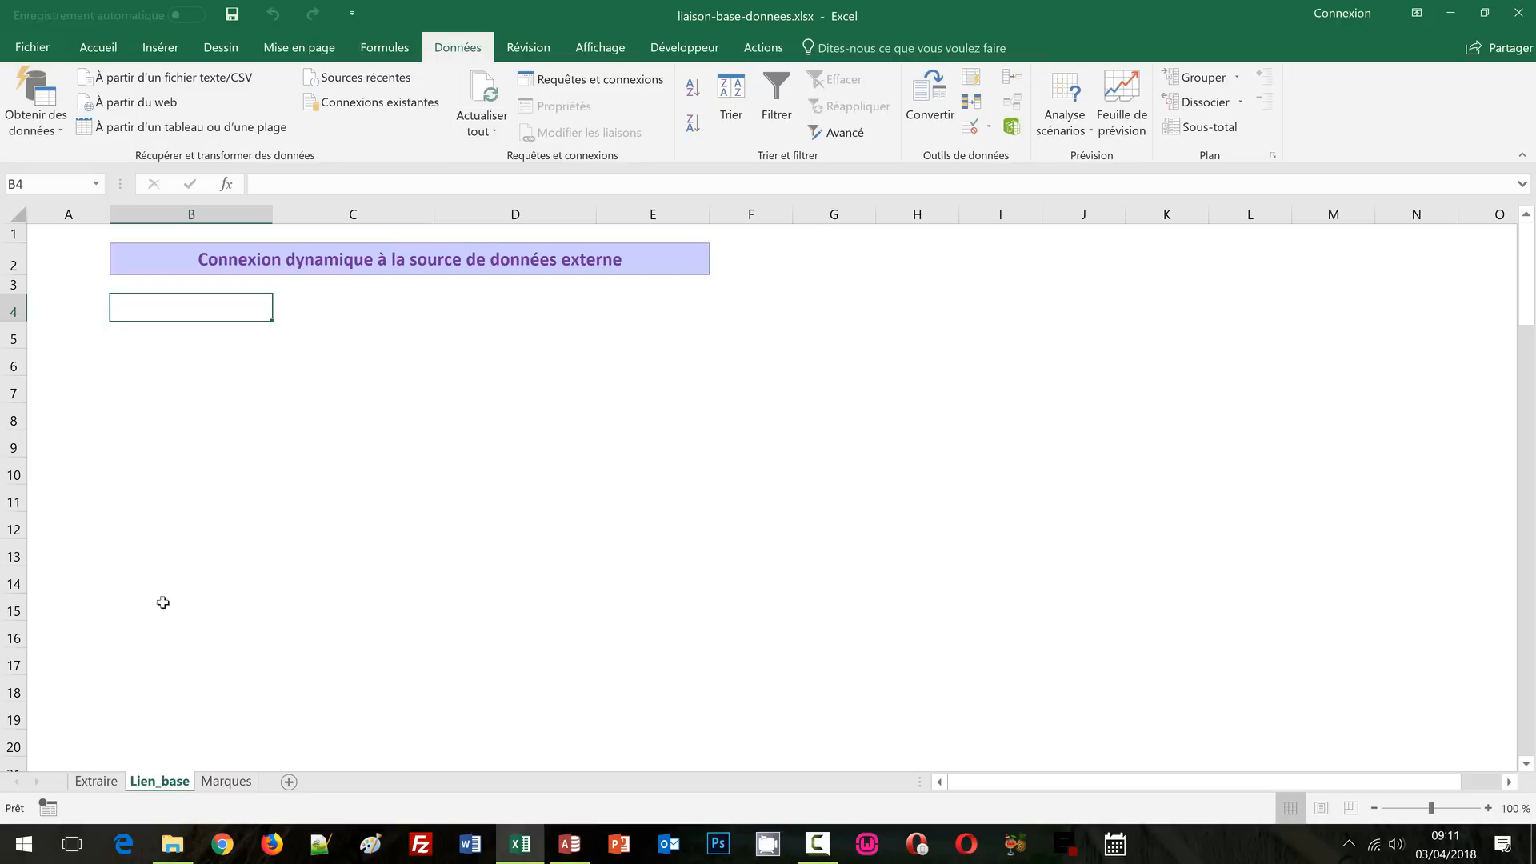
click(95, 782)
click(179, 333)
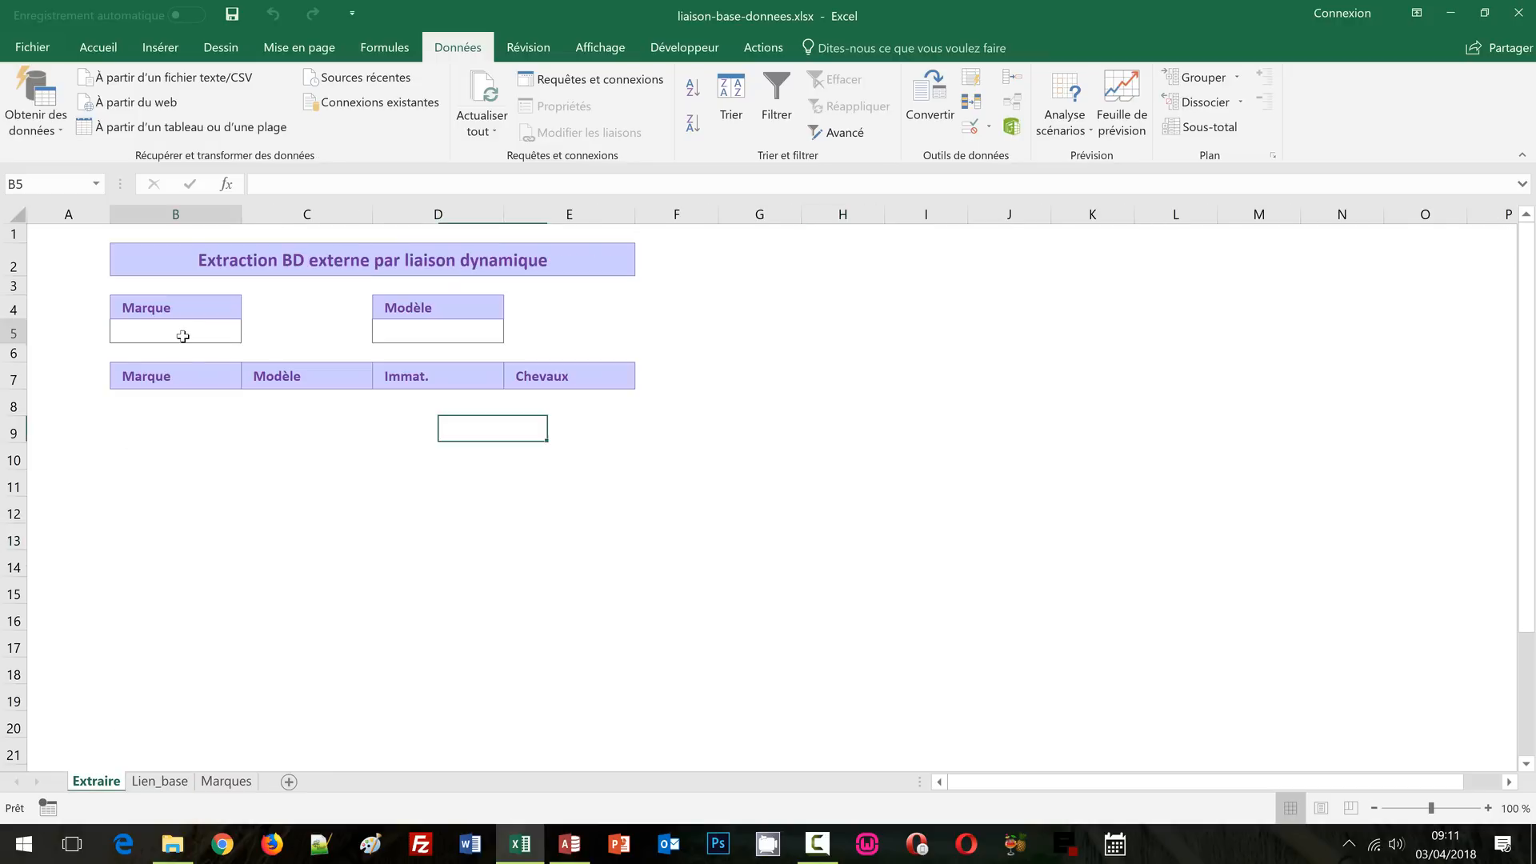
click(414, 337)
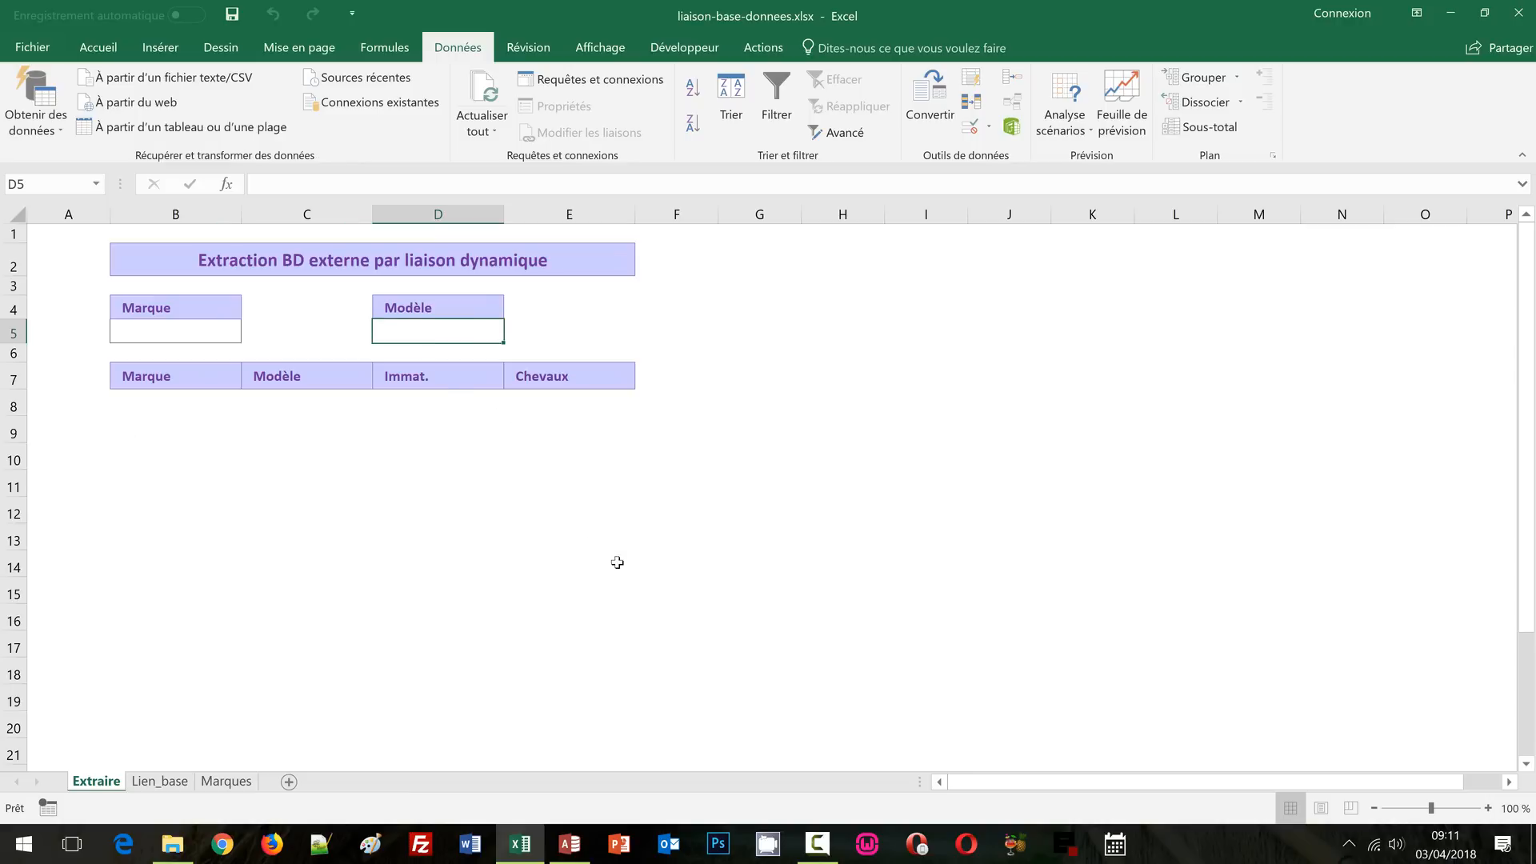
click(170, 788)
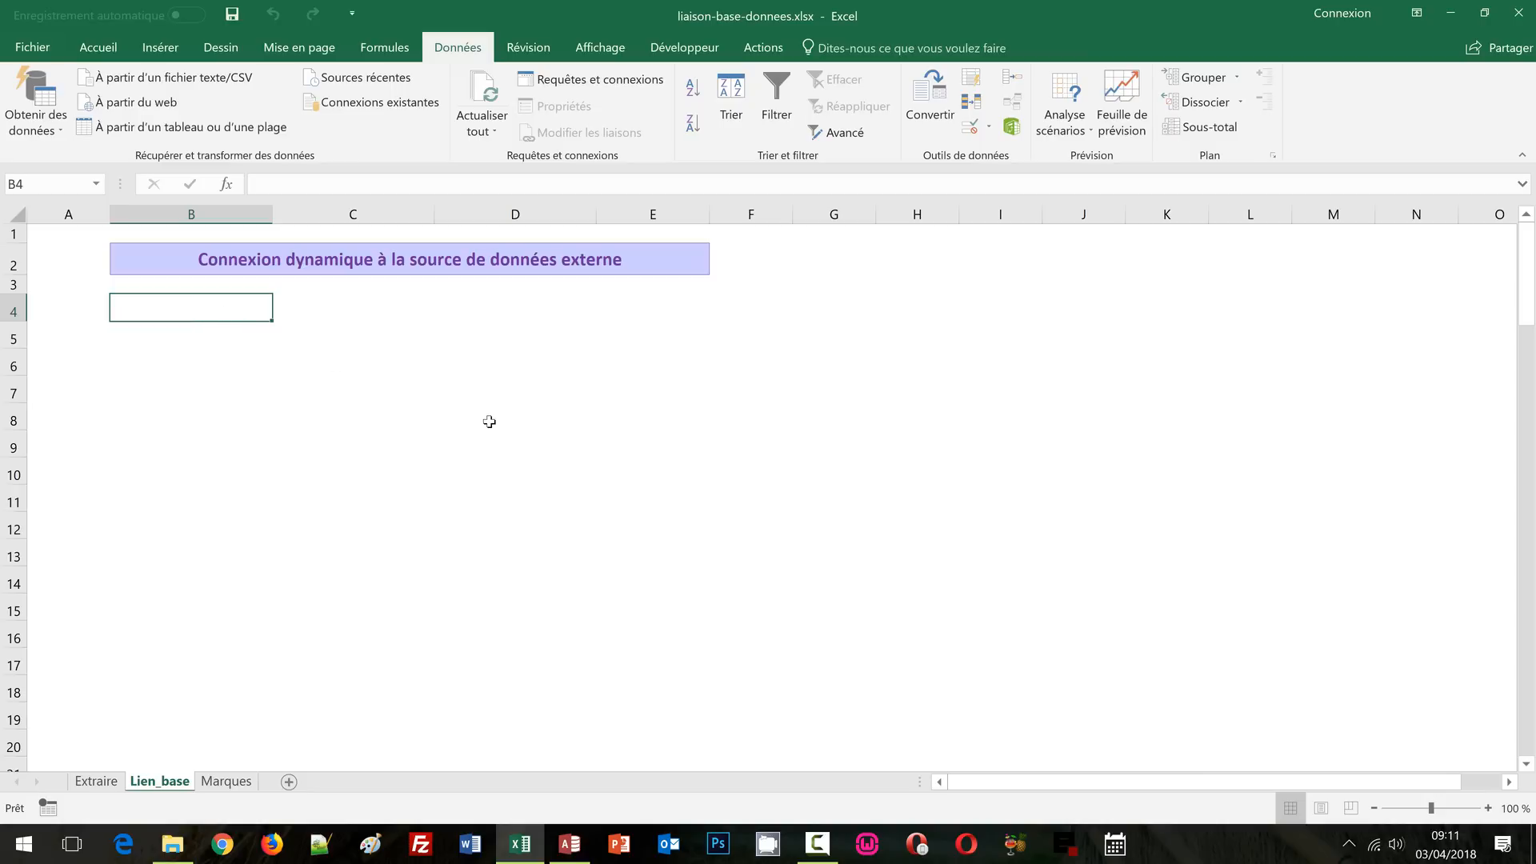
click(570, 844)
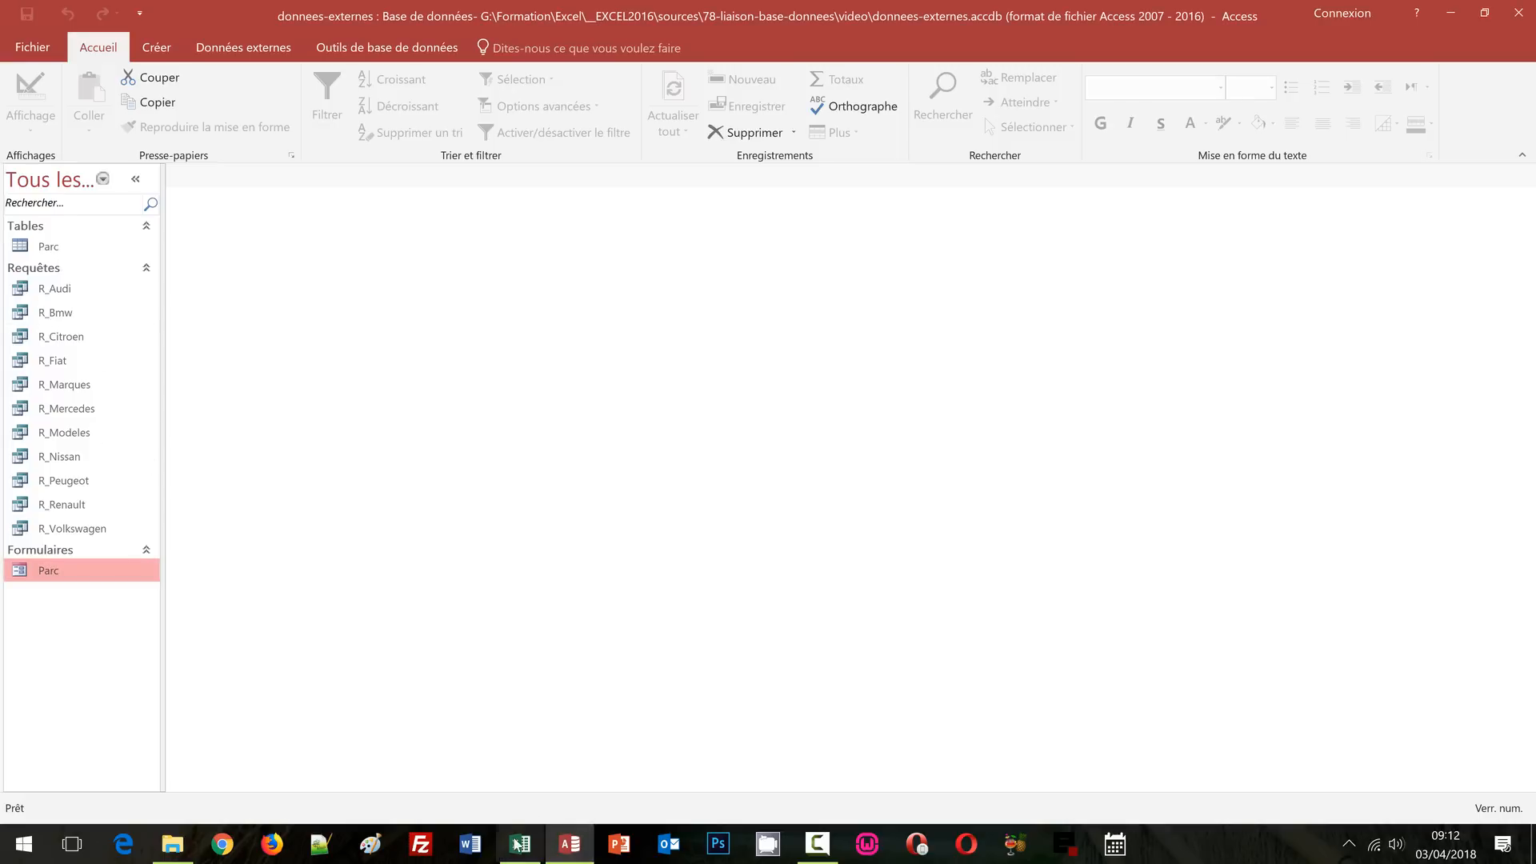
click(519, 844)
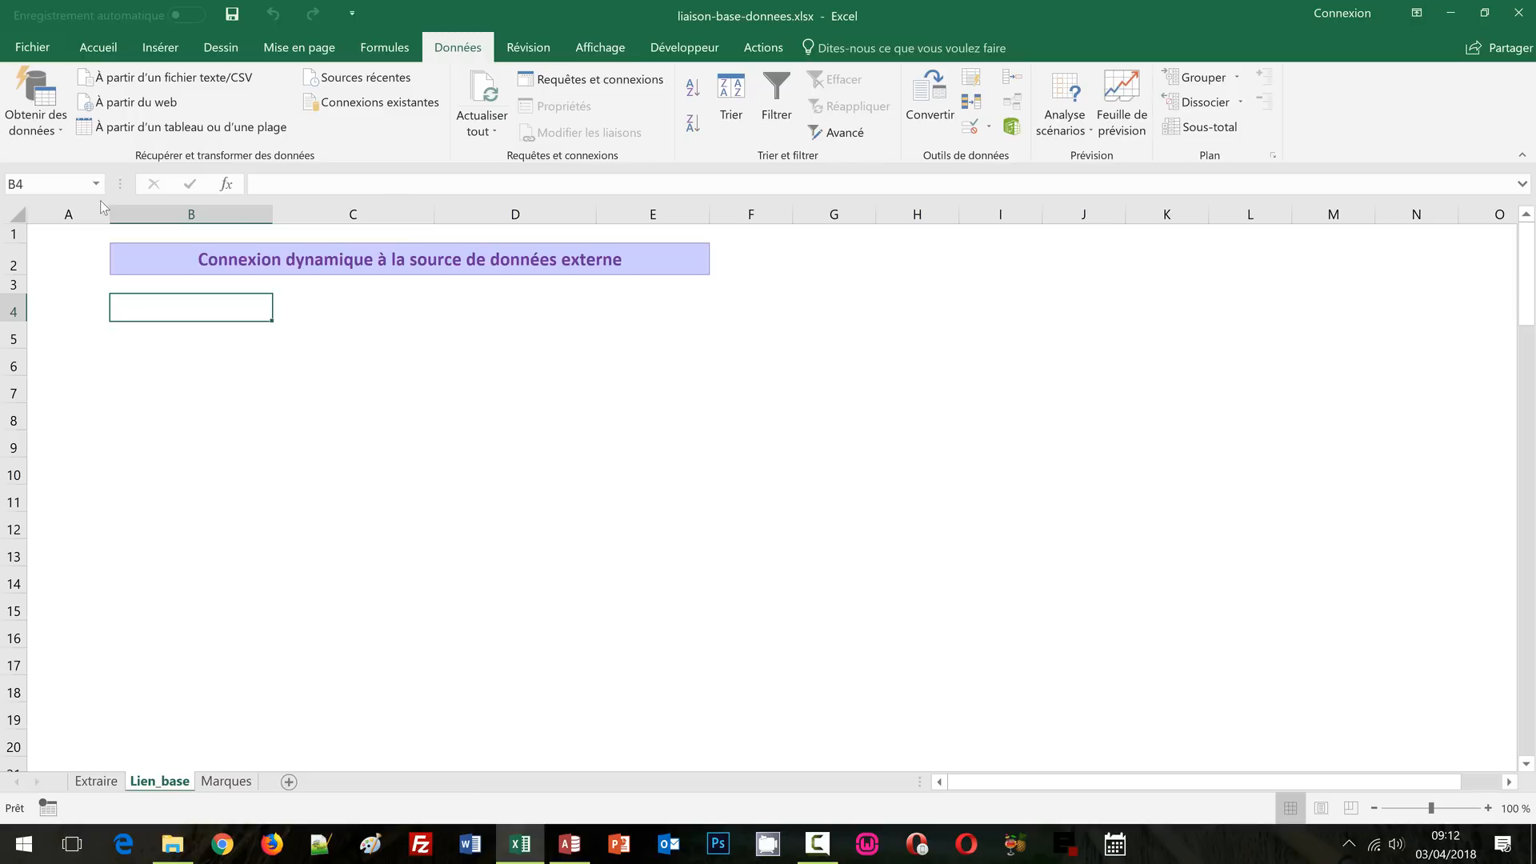
Import the Parc table from the Access database donnees-externes.accdb and open it for modification in the Power Query editor
click(56, 133)
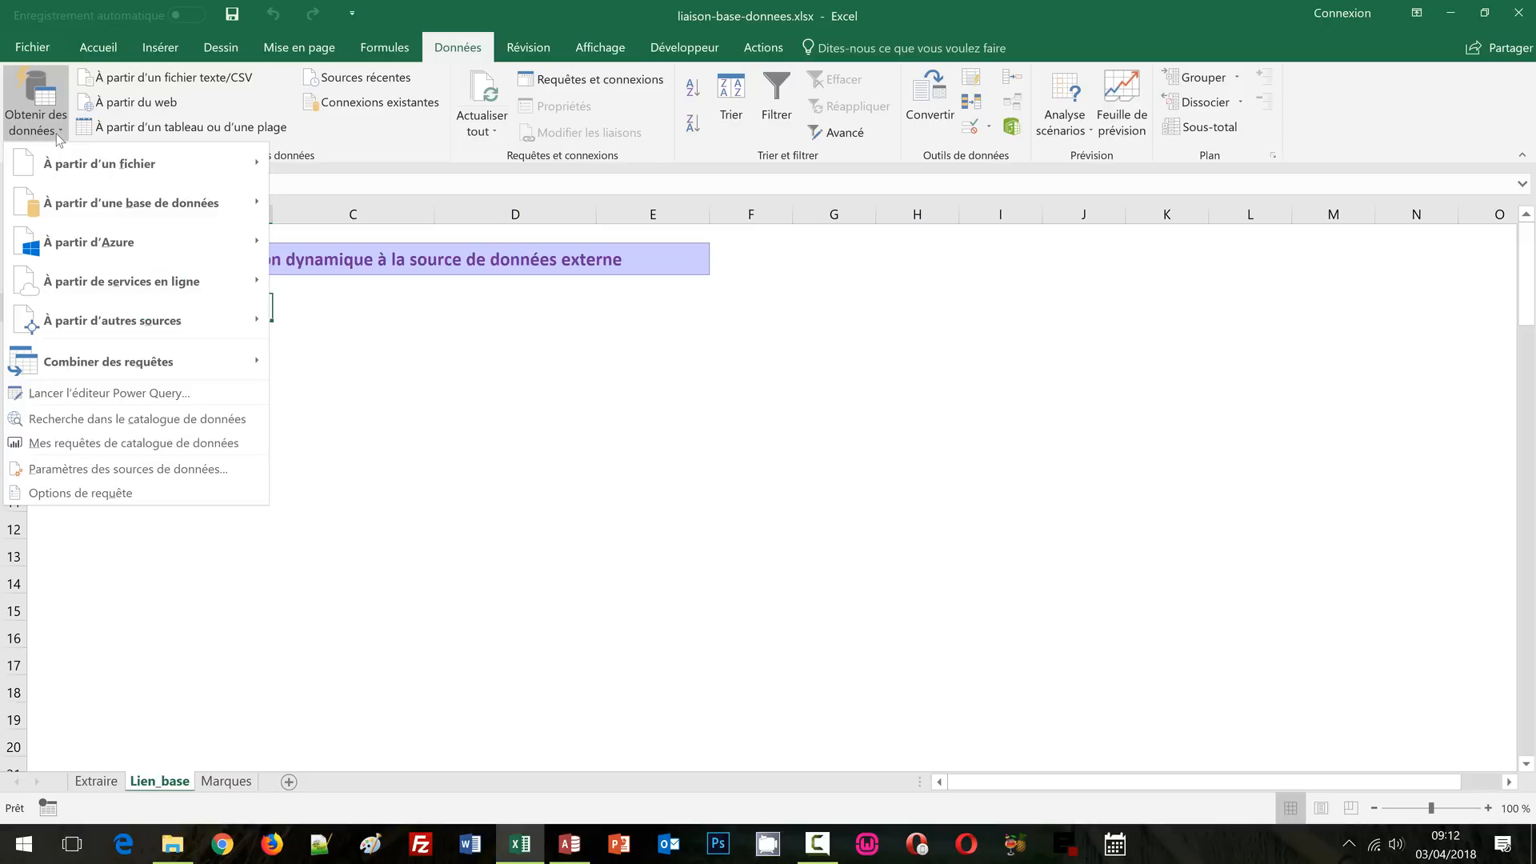
mouse_move(80, 201)
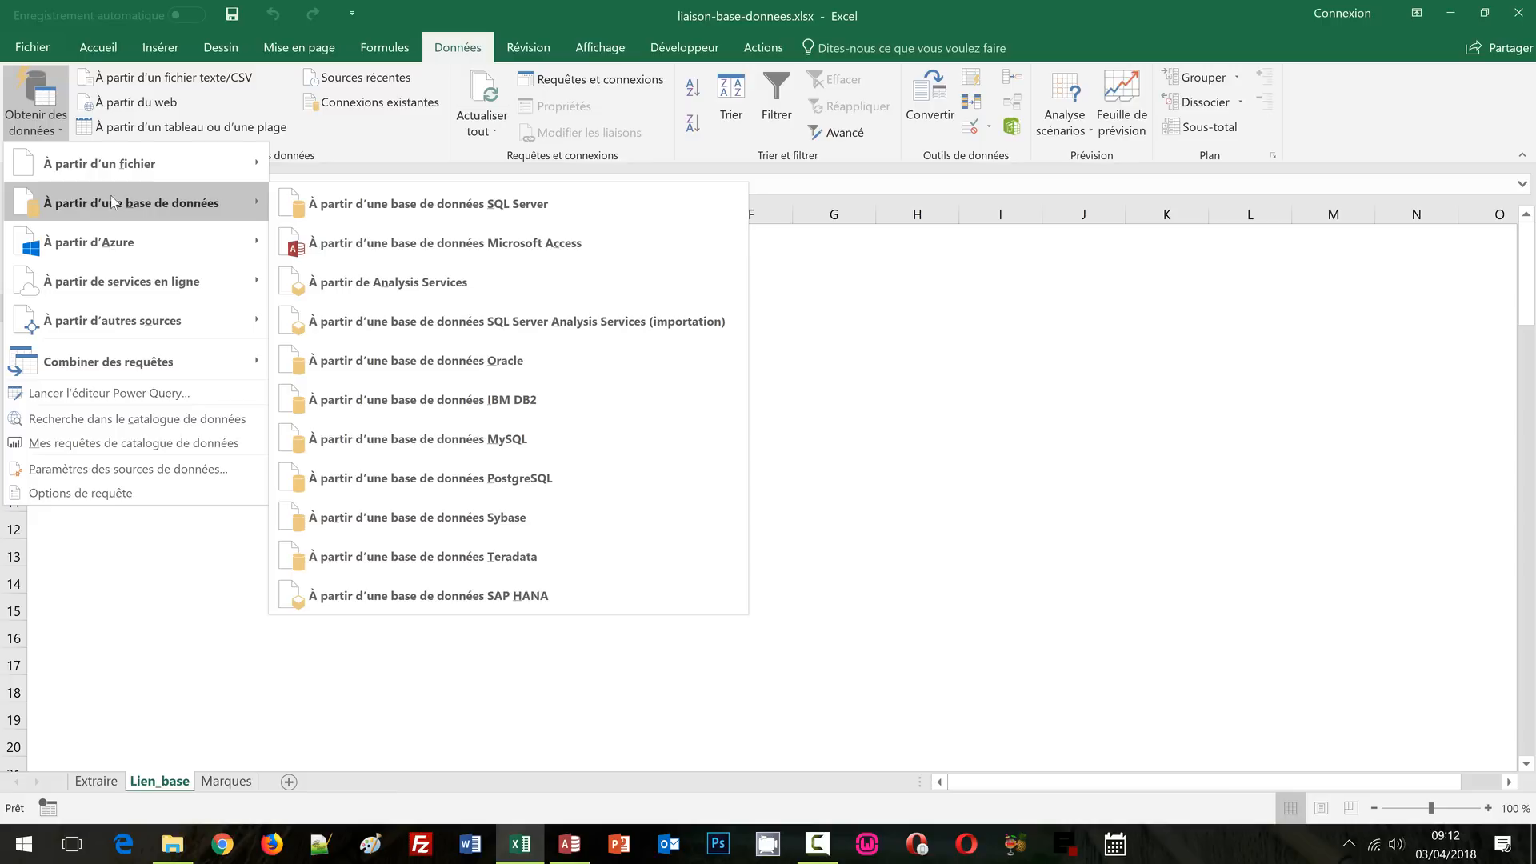
click(363, 241)
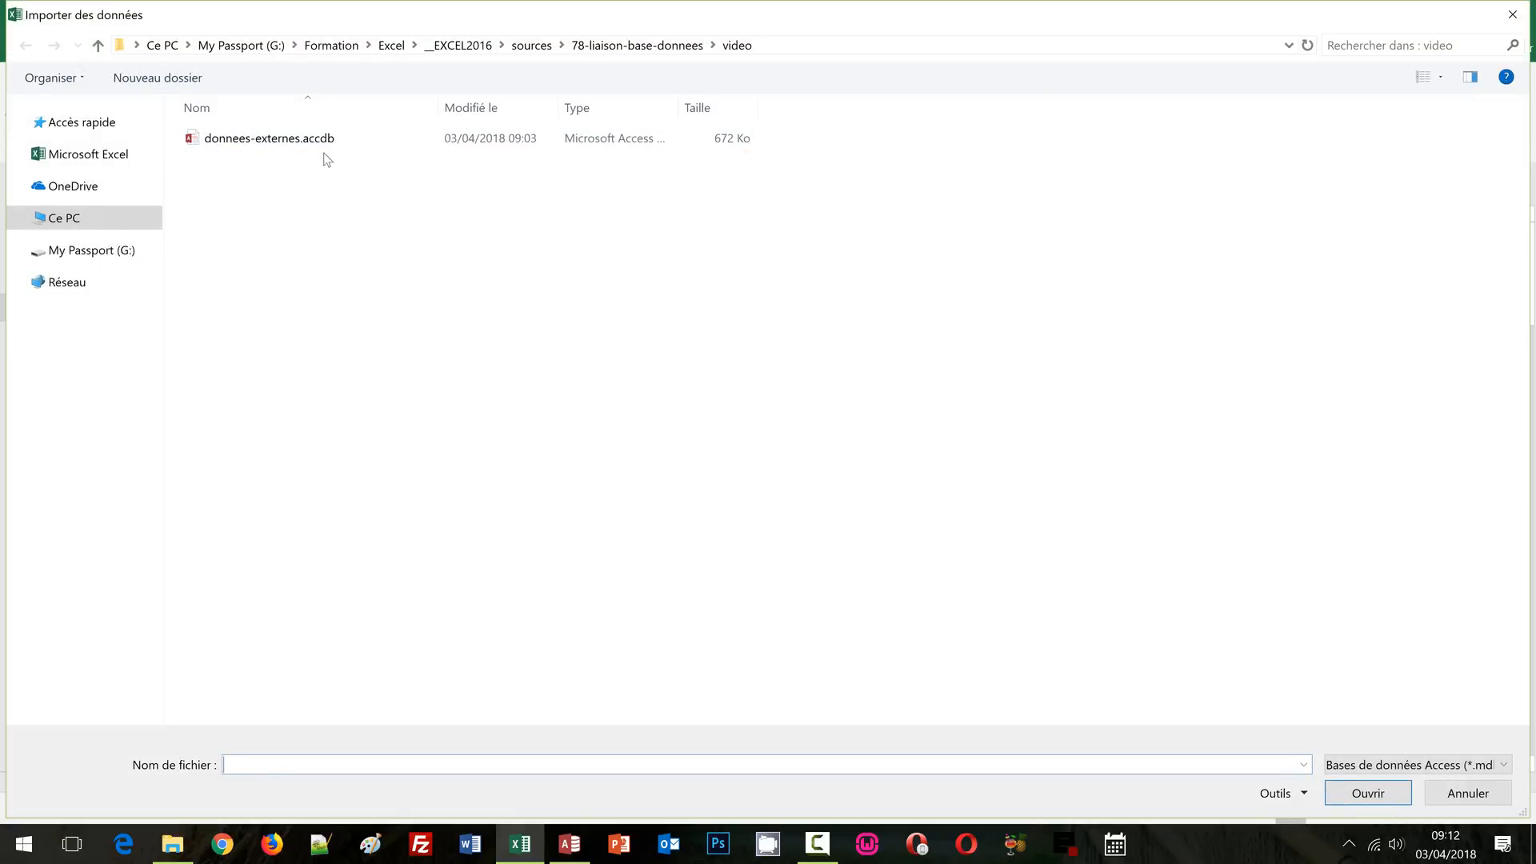
double_click(297, 141)
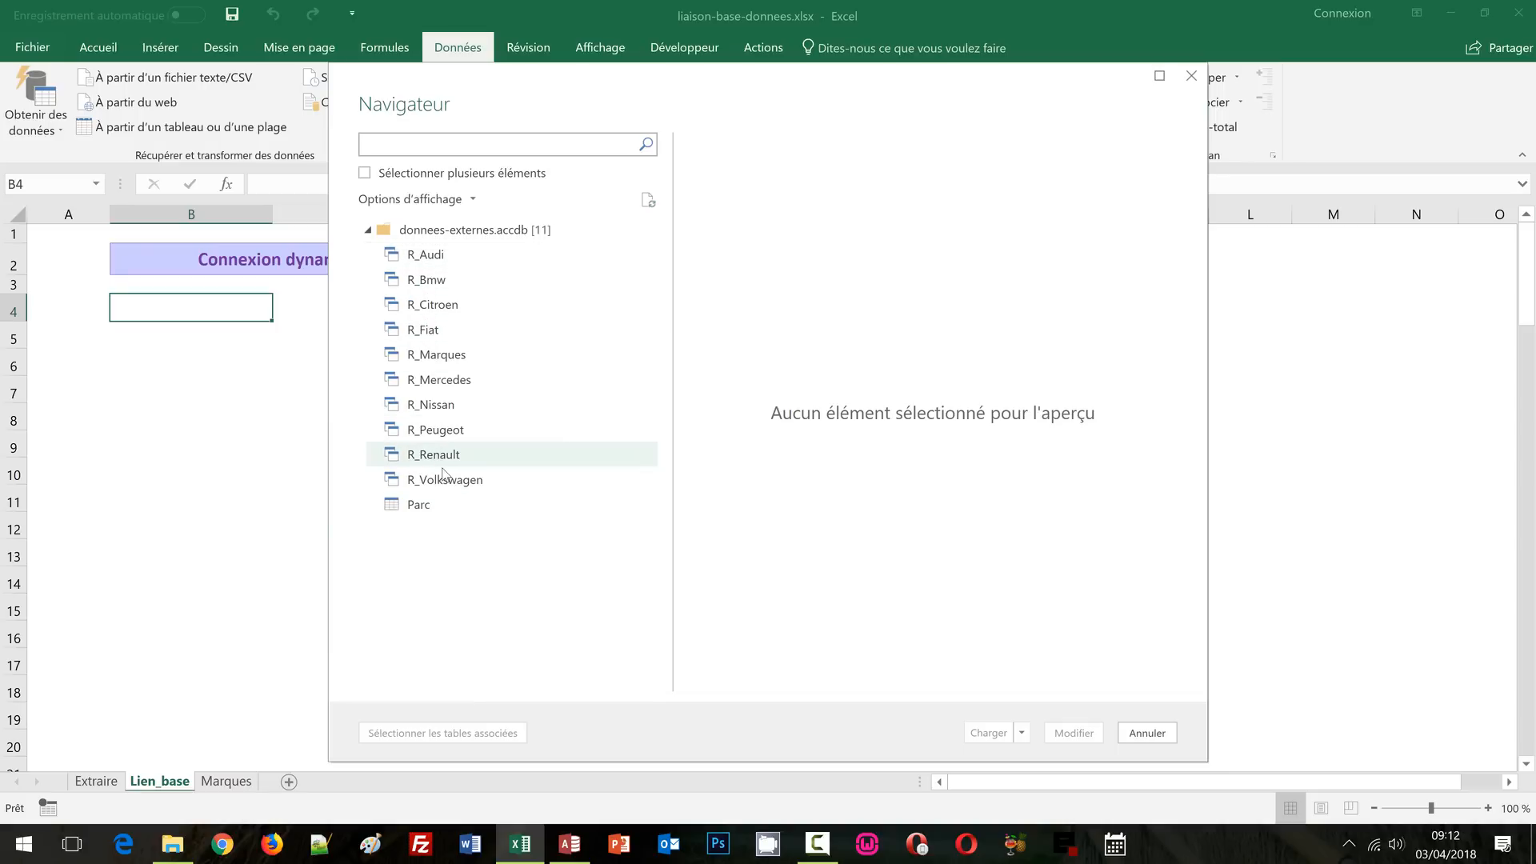
click(422, 506)
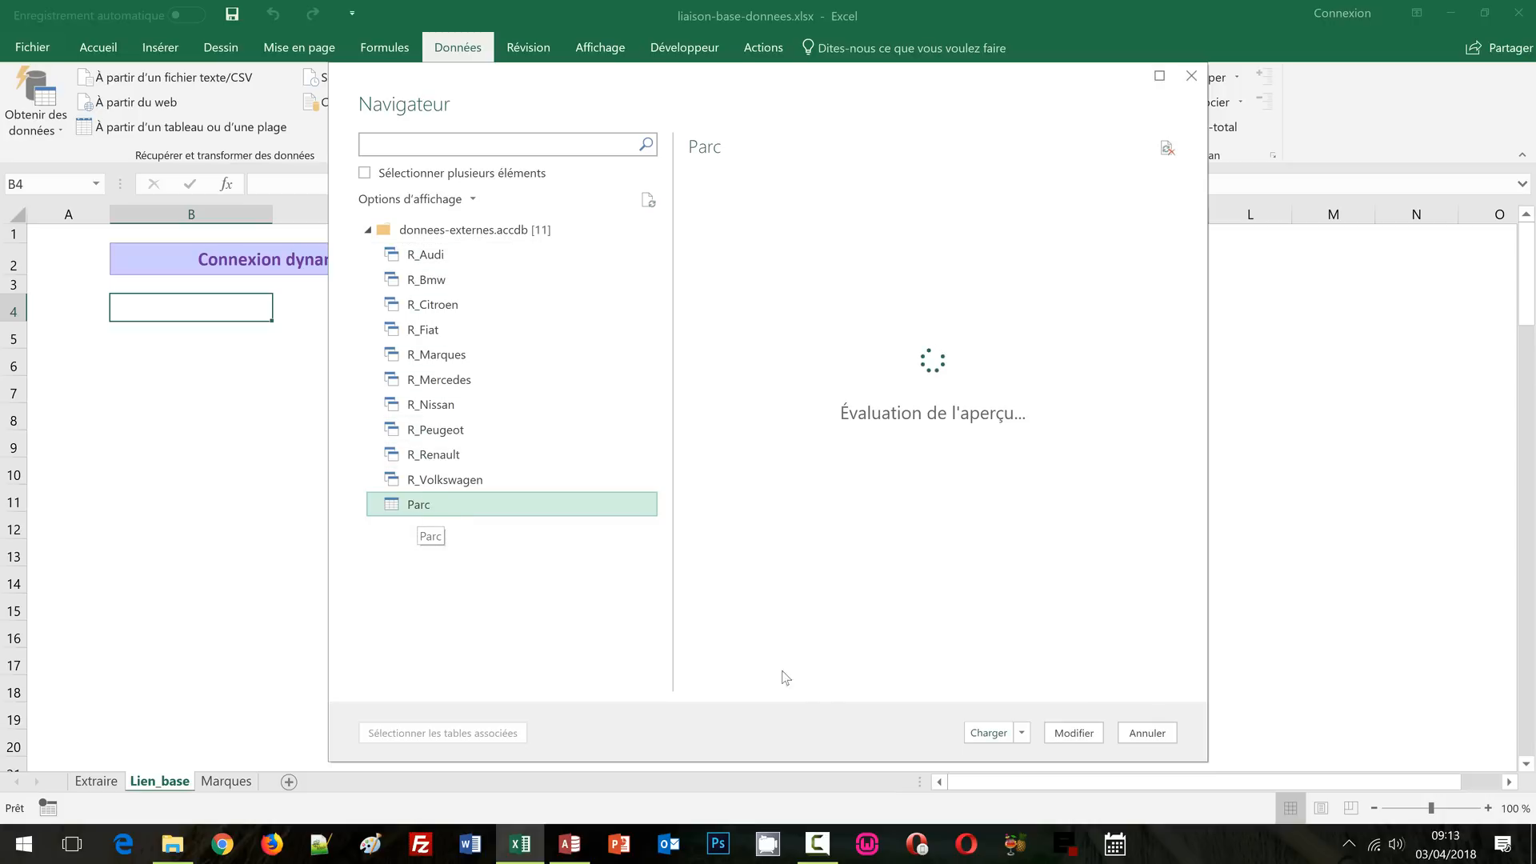
click(1089, 735)
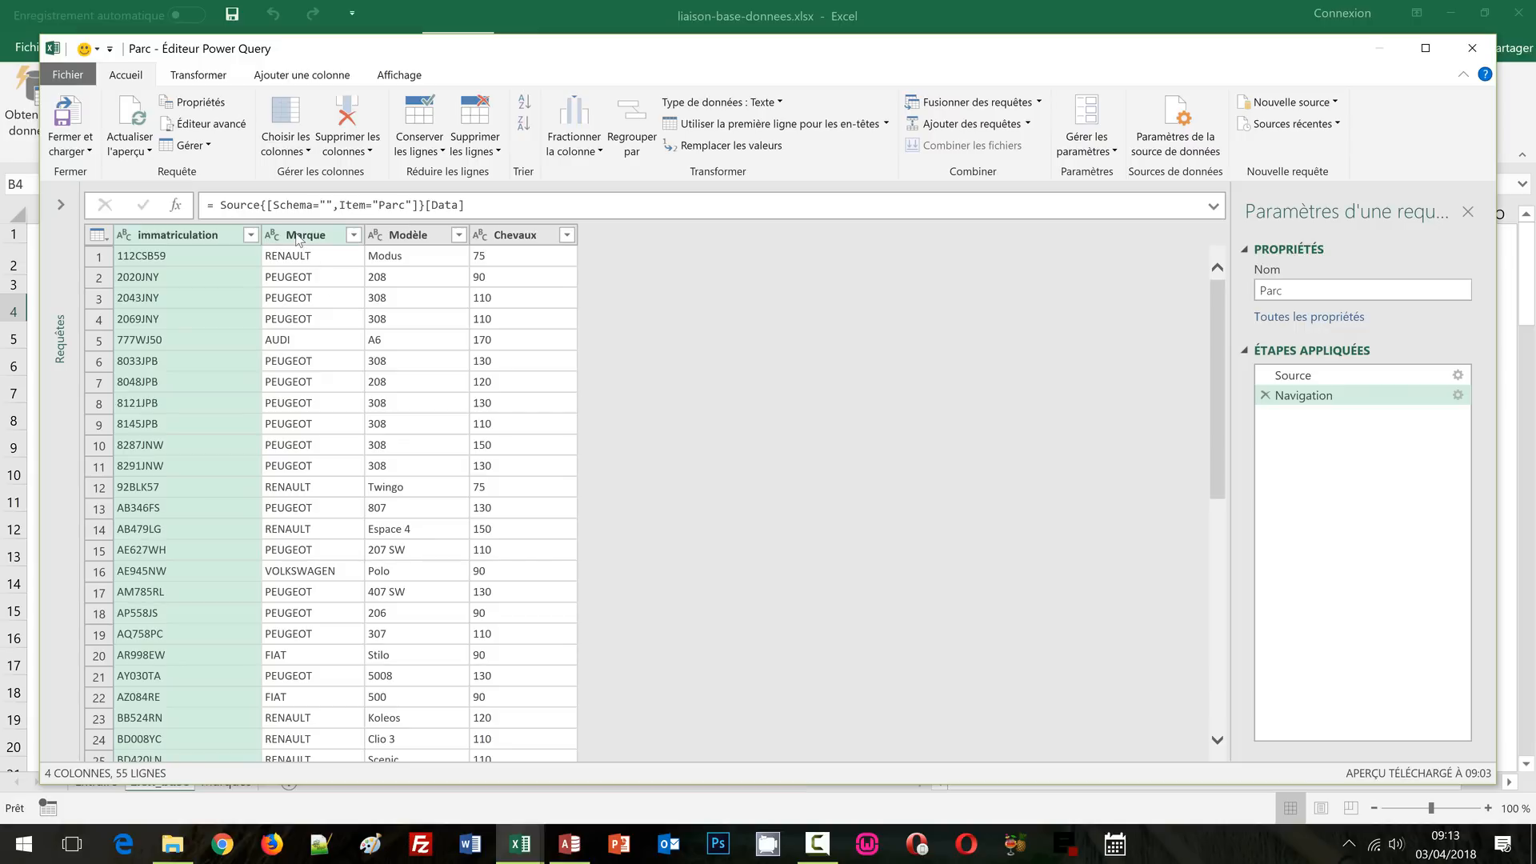
Reorder the columns to Marque, Modèle, immatriculation, Chevaux and load the query as a table into cell B4 of the existing Lien_base sheet
drag(305, 239, 136, 245)
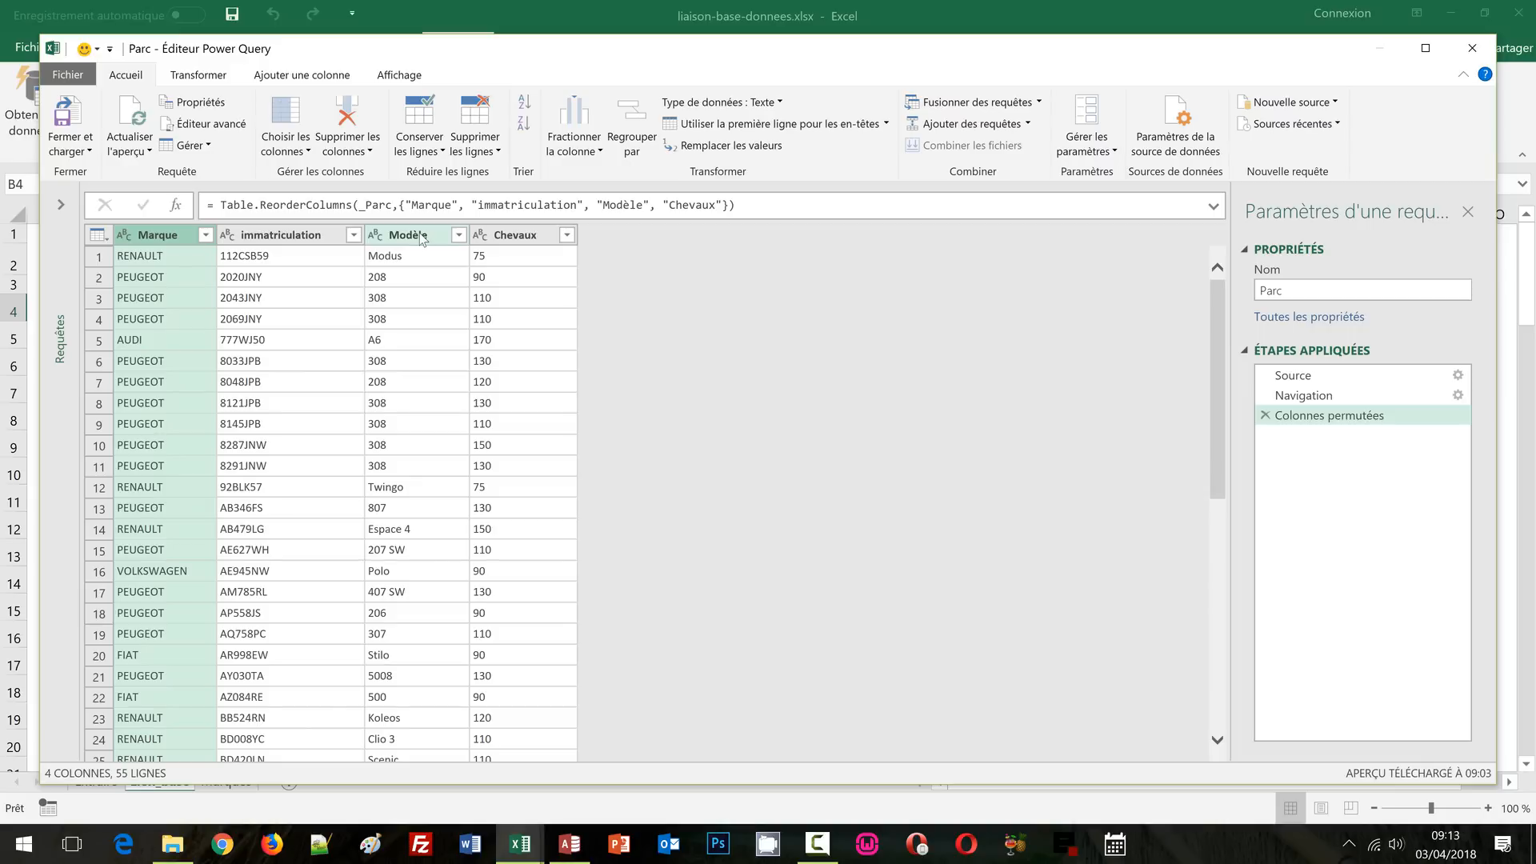
drag(422, 239, 269, 248)
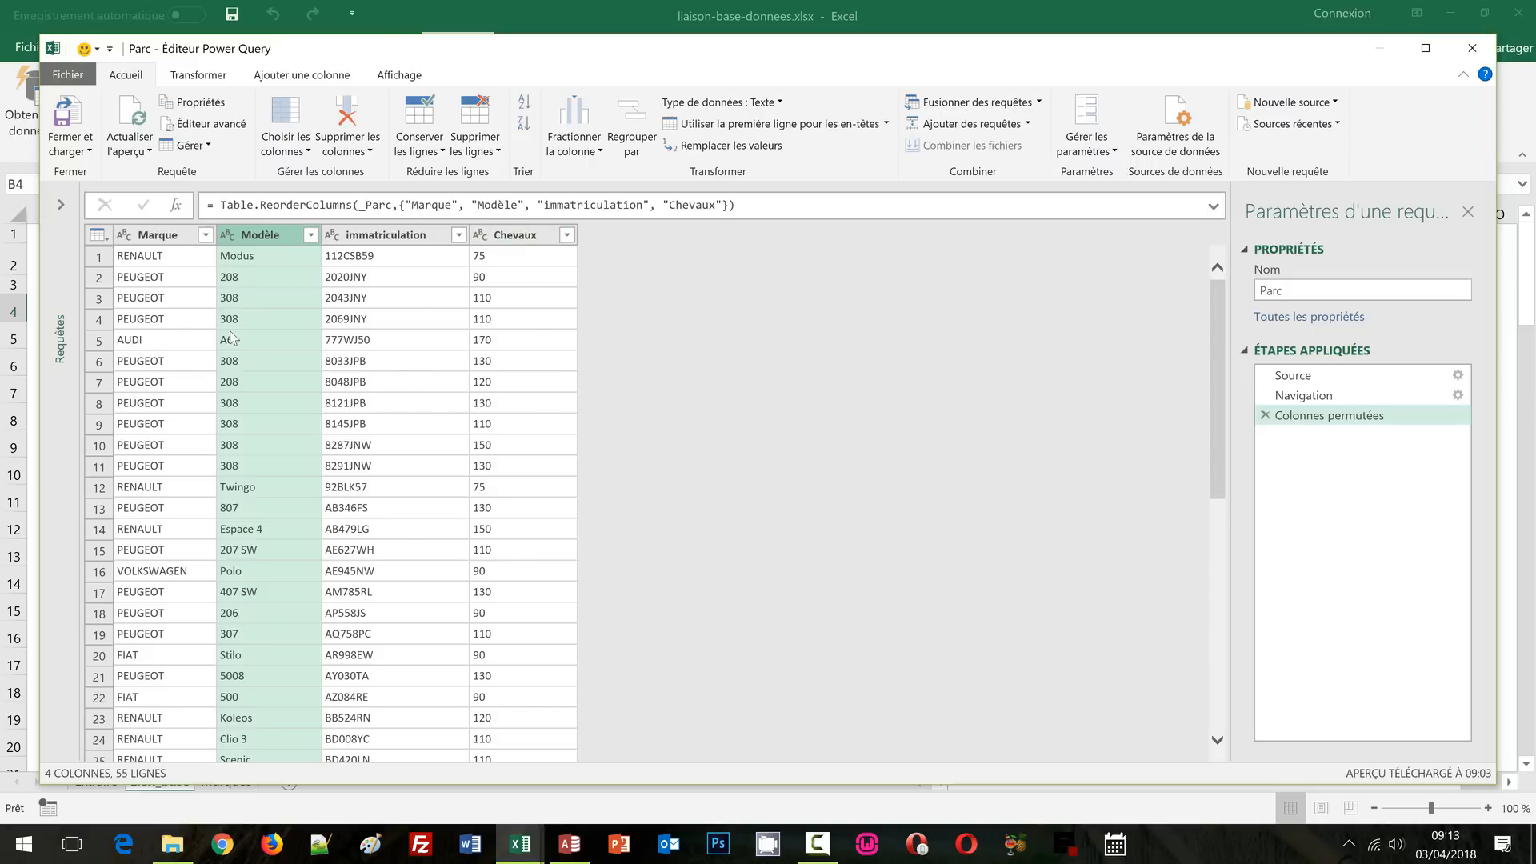
click(88, 152)
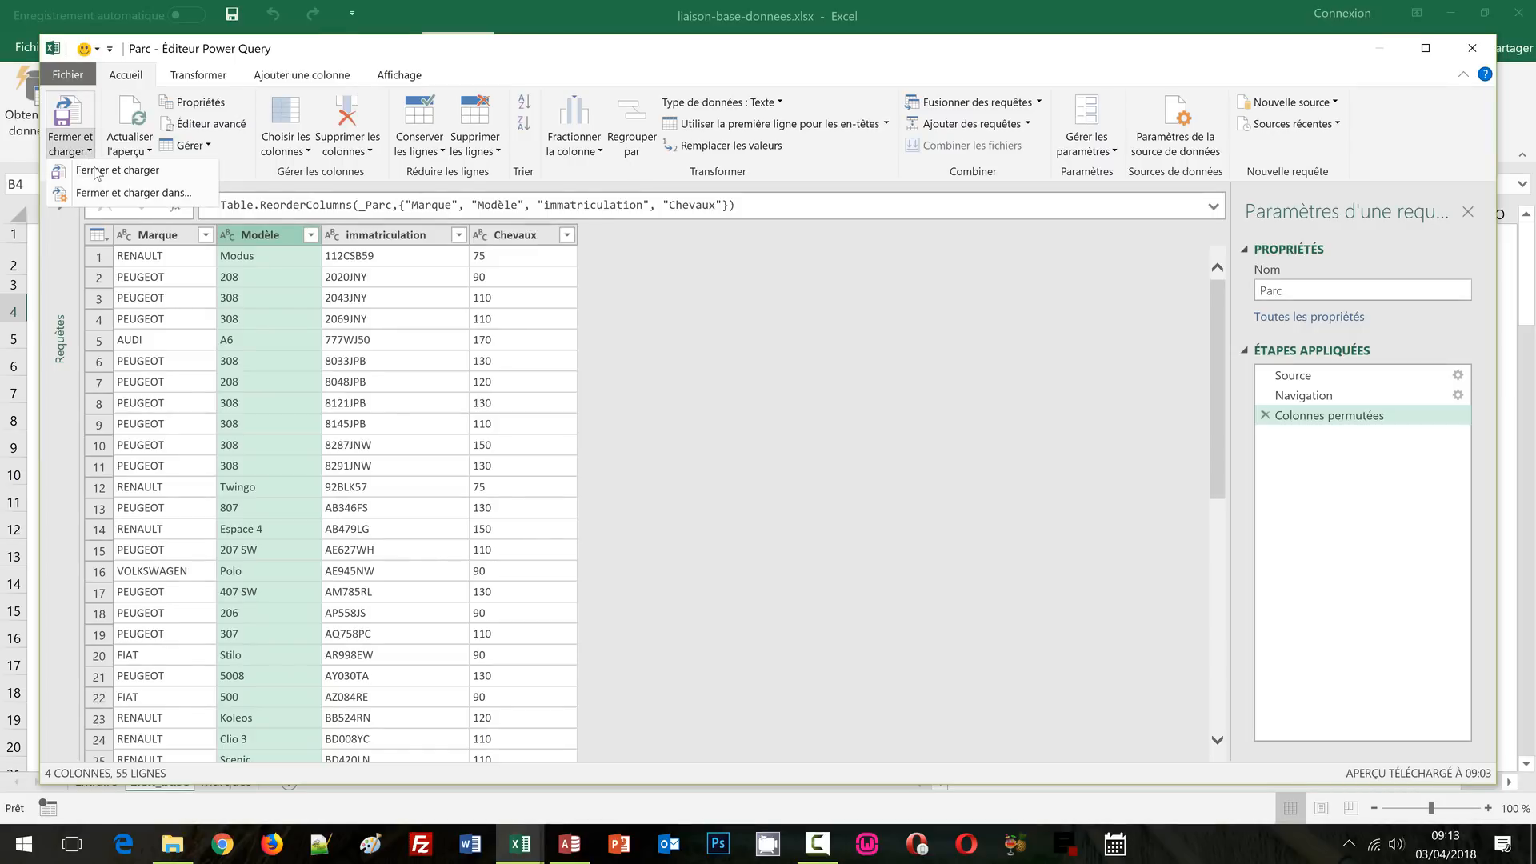
click(154, 197)
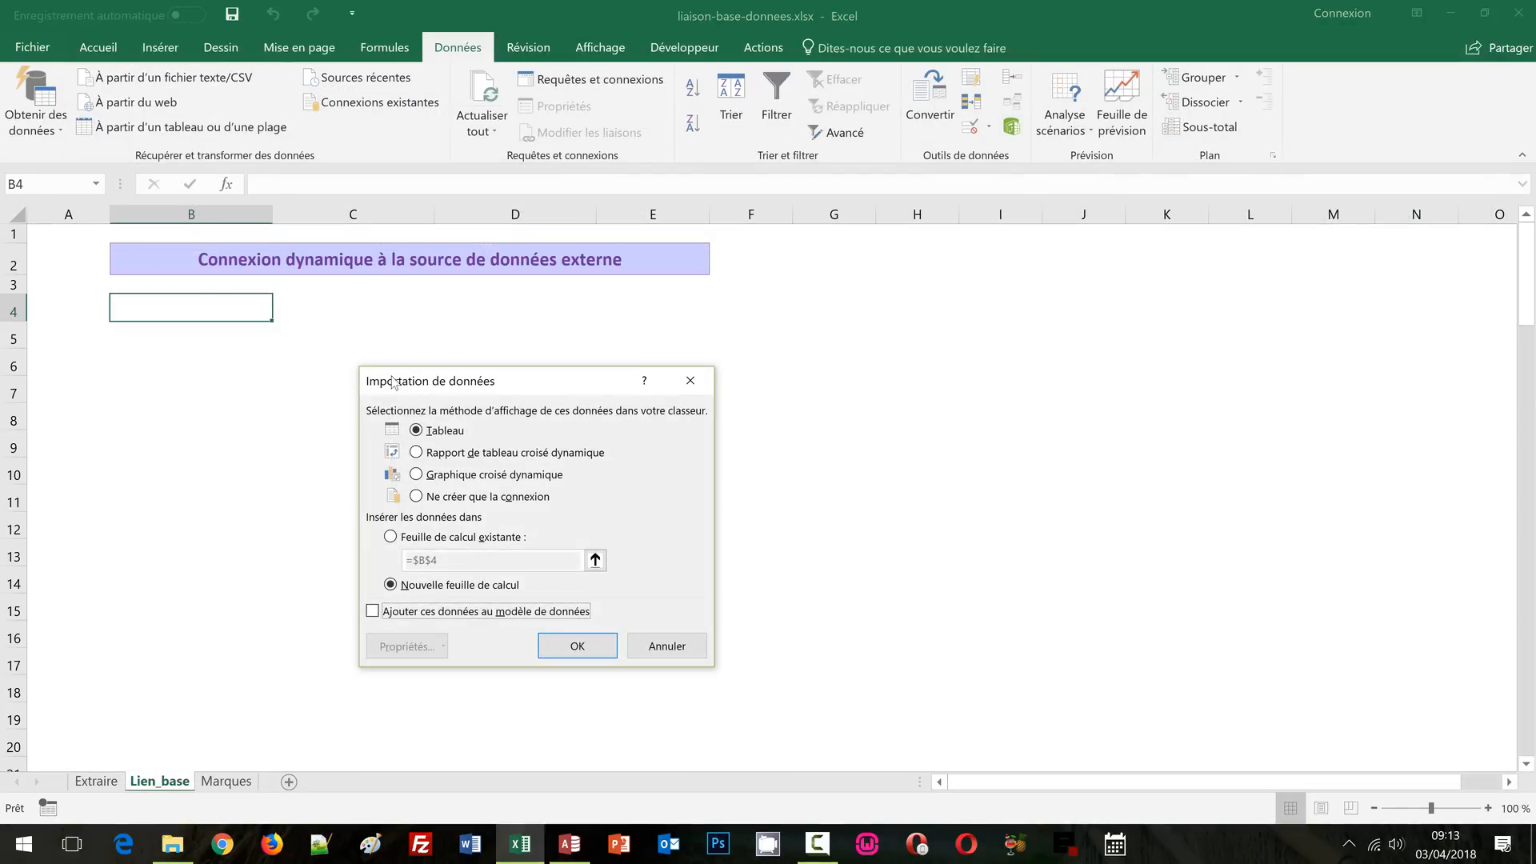
click(391, 538)
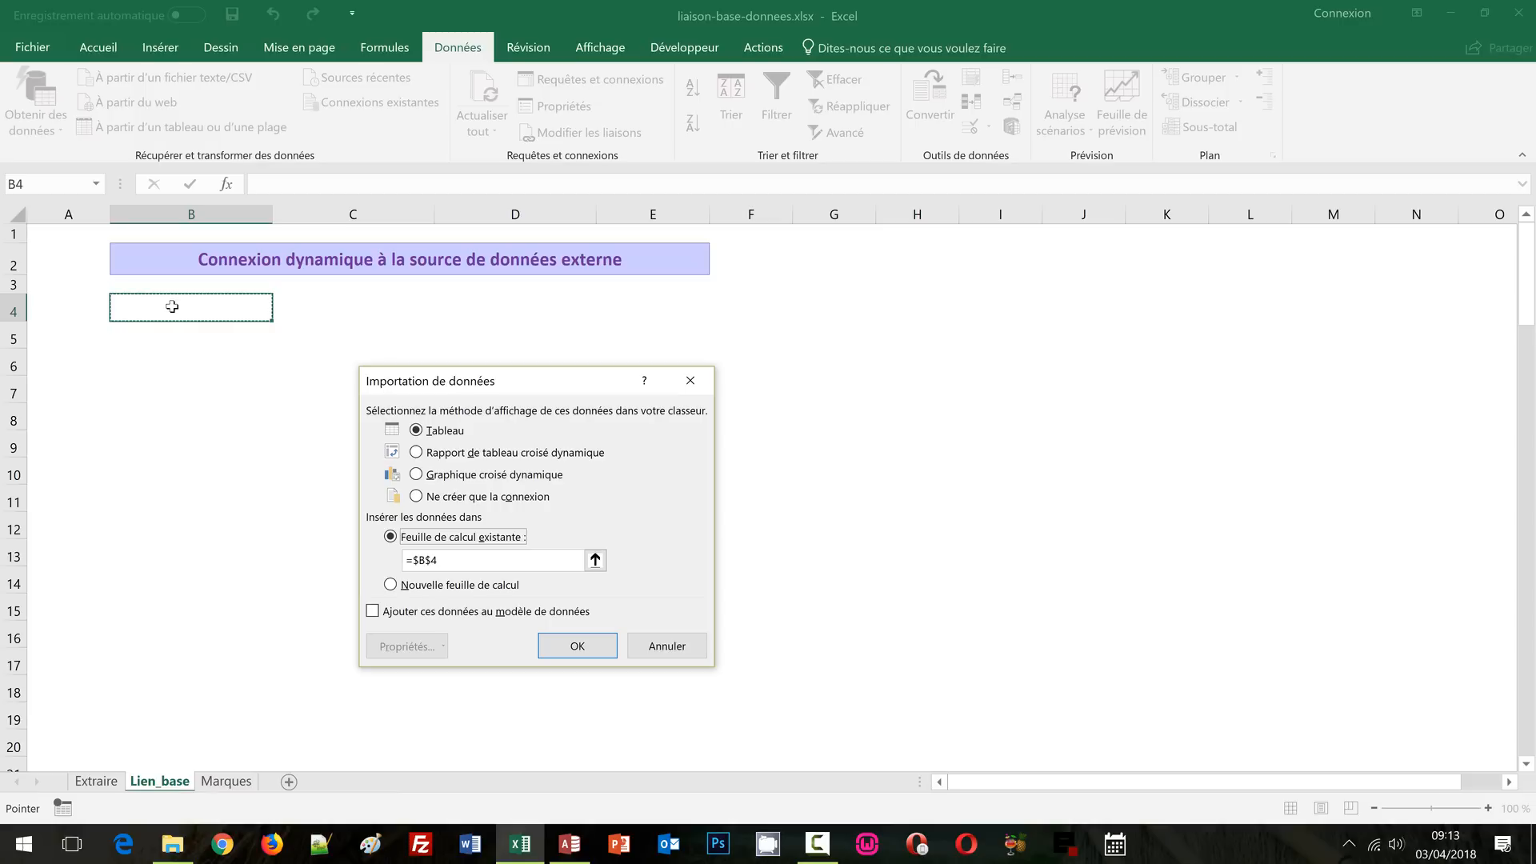
click(576, 647)
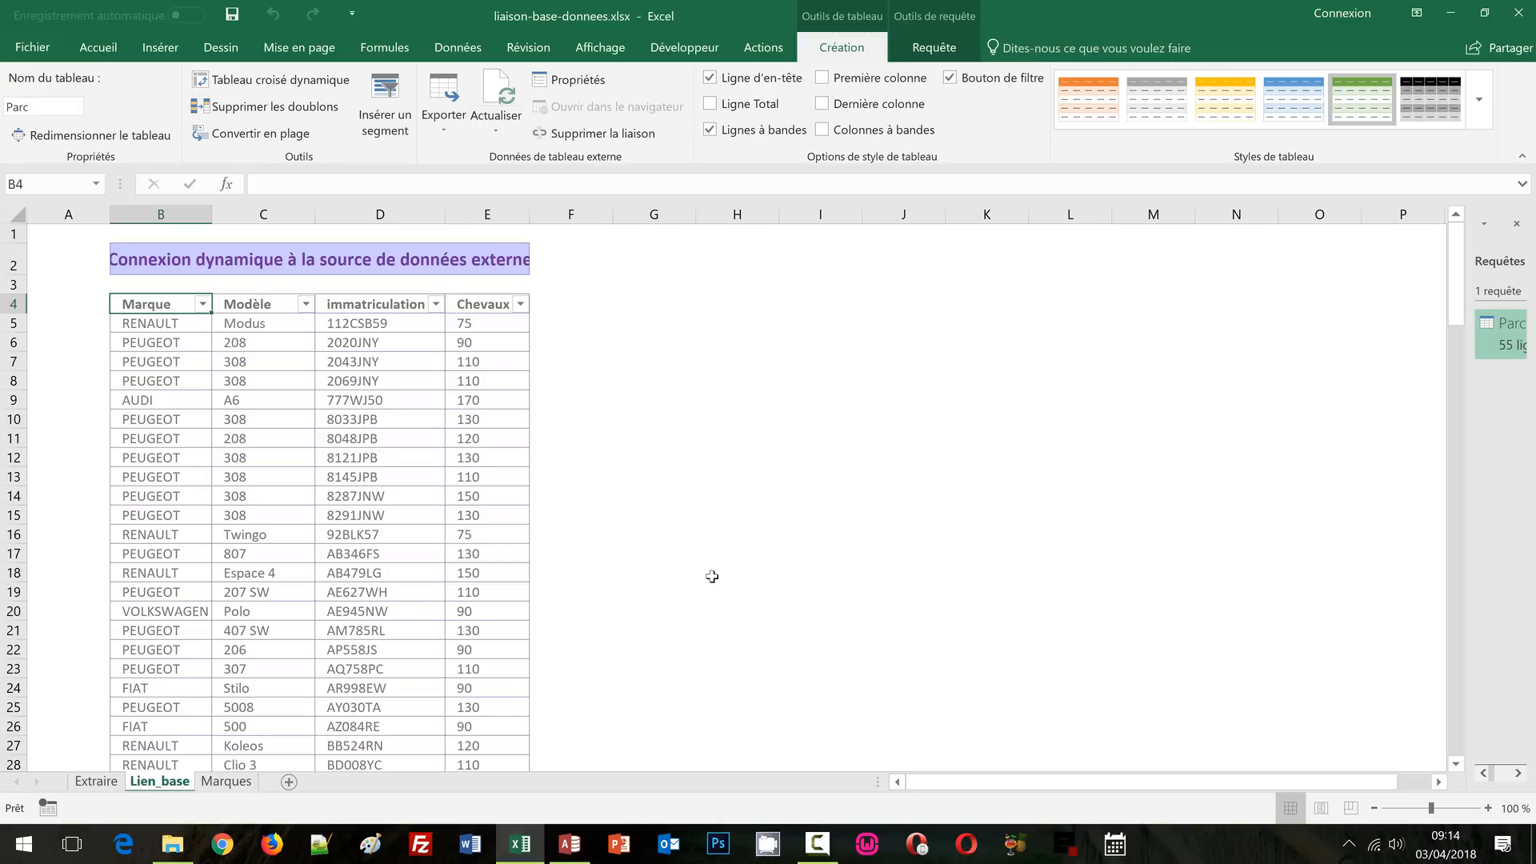
Look through the imported Parc table down to its last row and return to the start of the sheet
scroll(674, 514, down, 2)
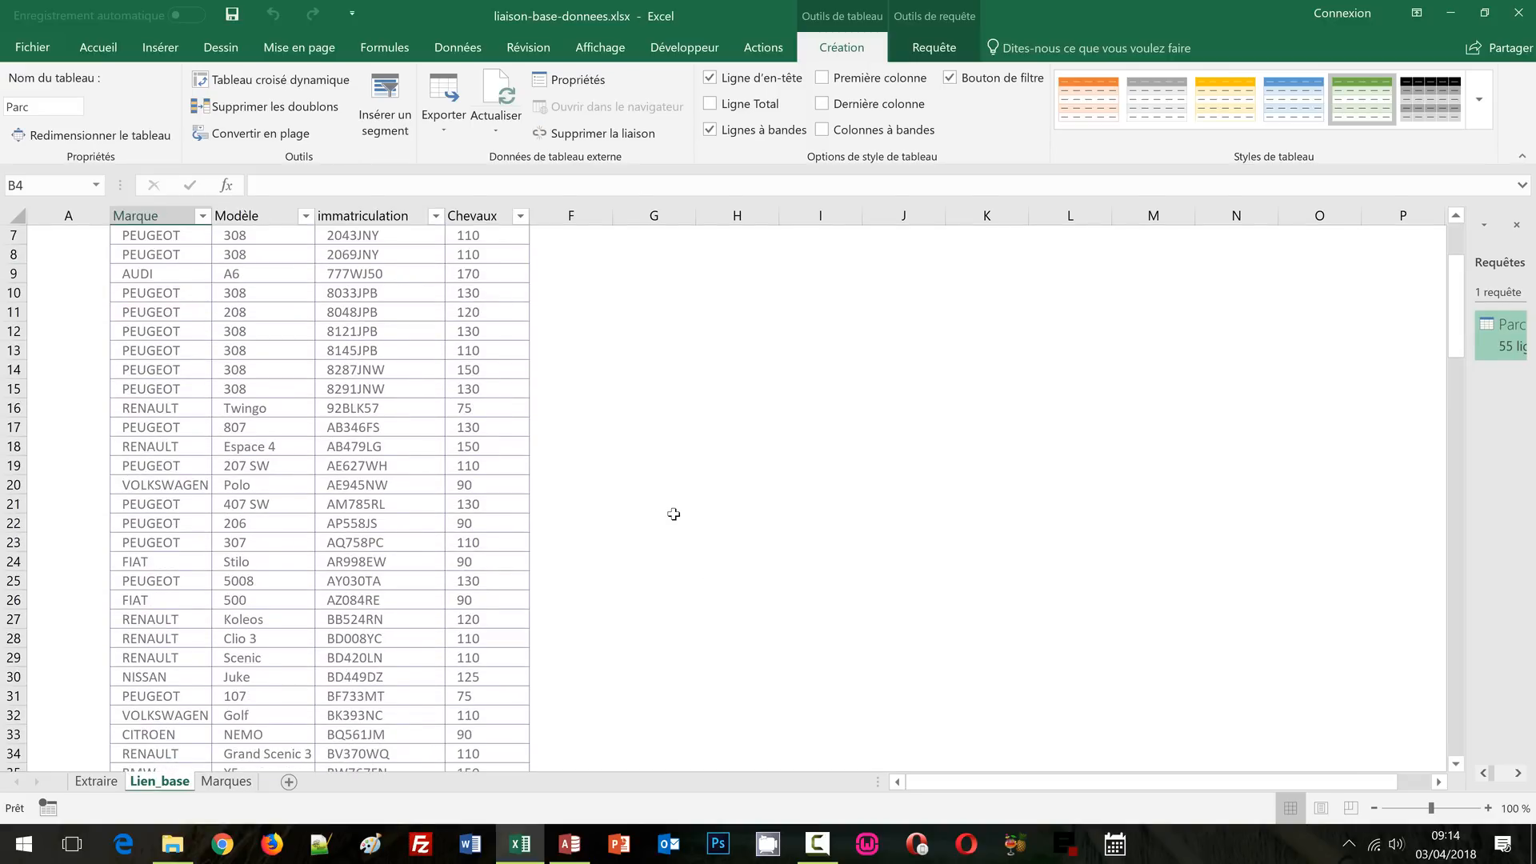
scroll(673, 514, down, 4)
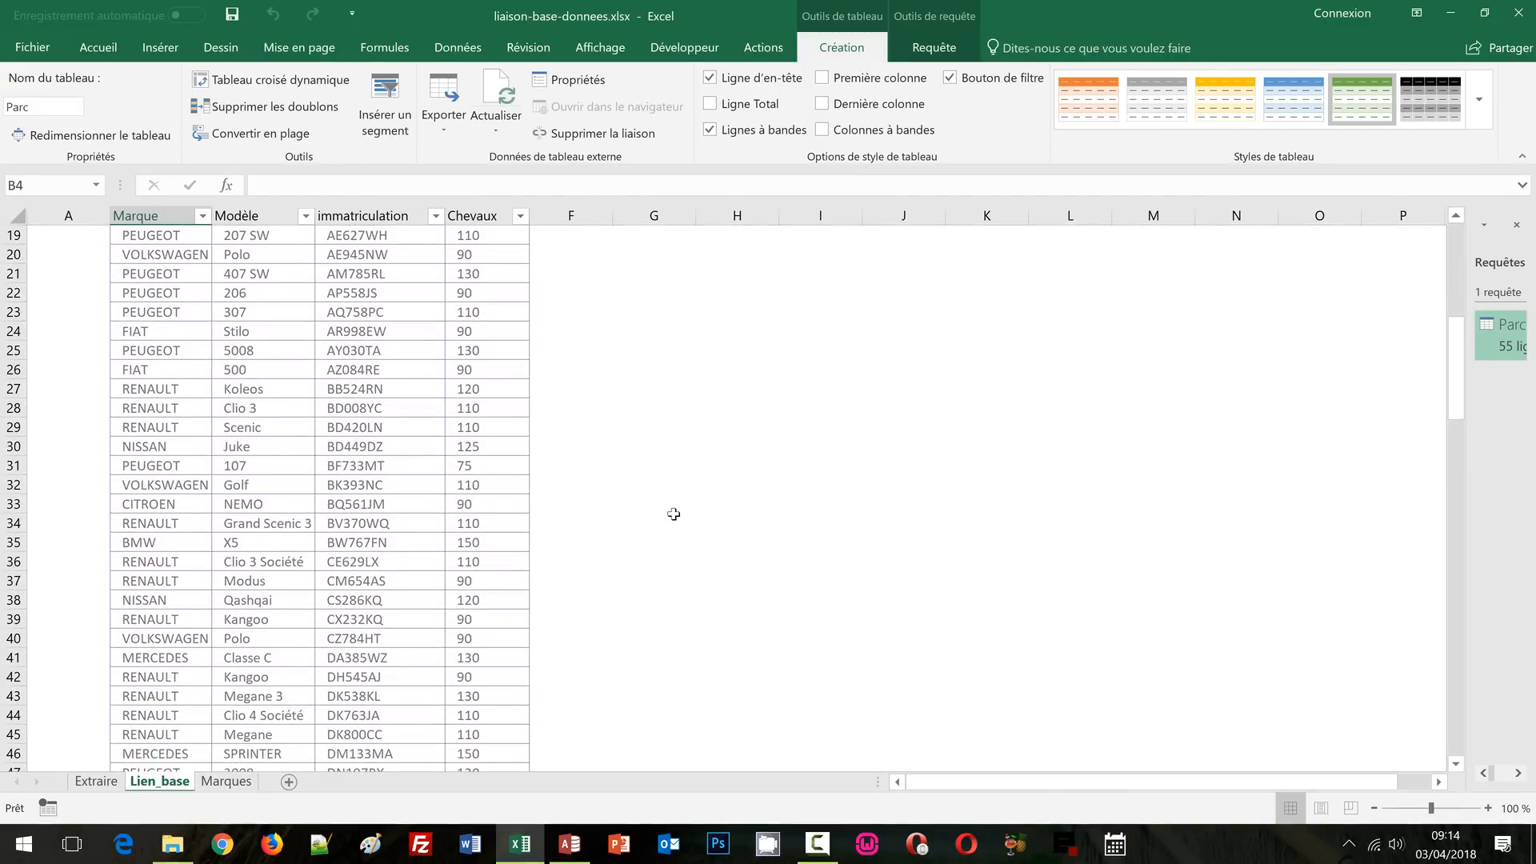
scroll(674, 514, down, 5)
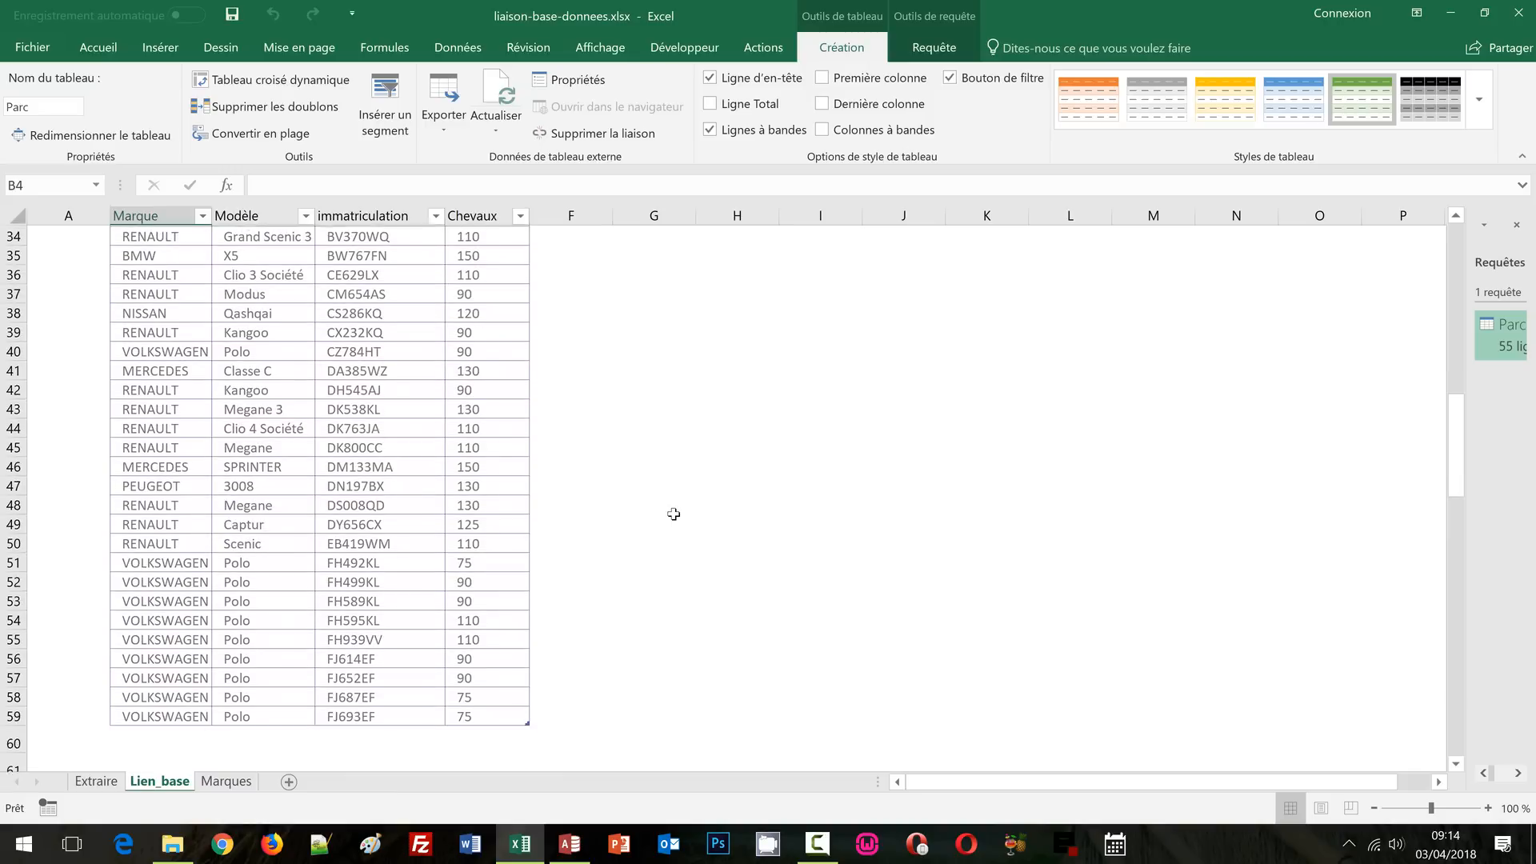
scroll(674, 513, down, 2)
scroll(674, 514, up, 5)
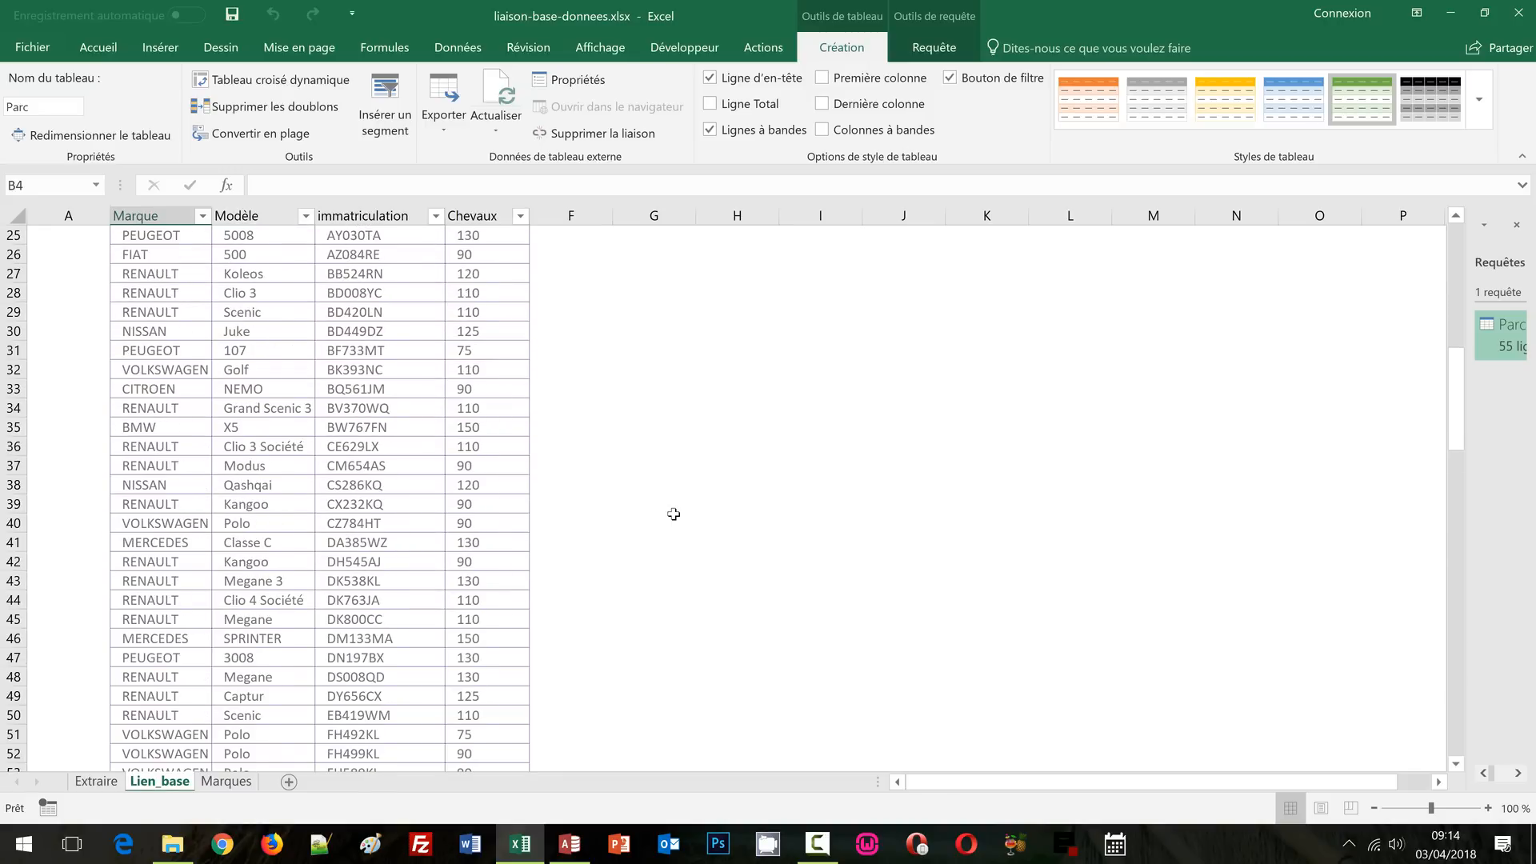
scroll(674, 514, up, 8)
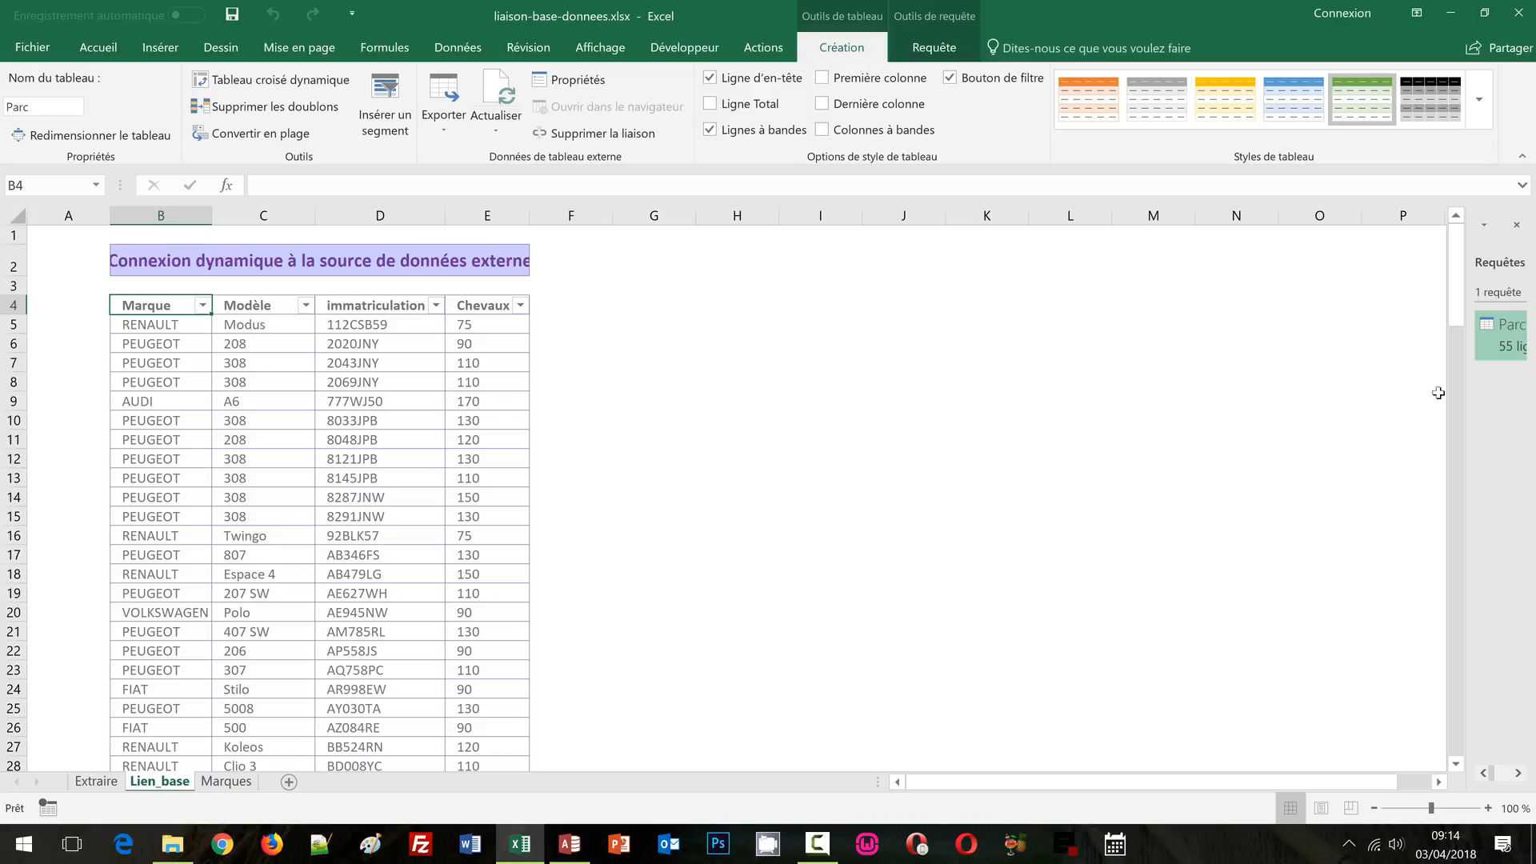
Widen the queries and connections pane, then hide it and show it again
drag(1467, 426, 1280, 436)
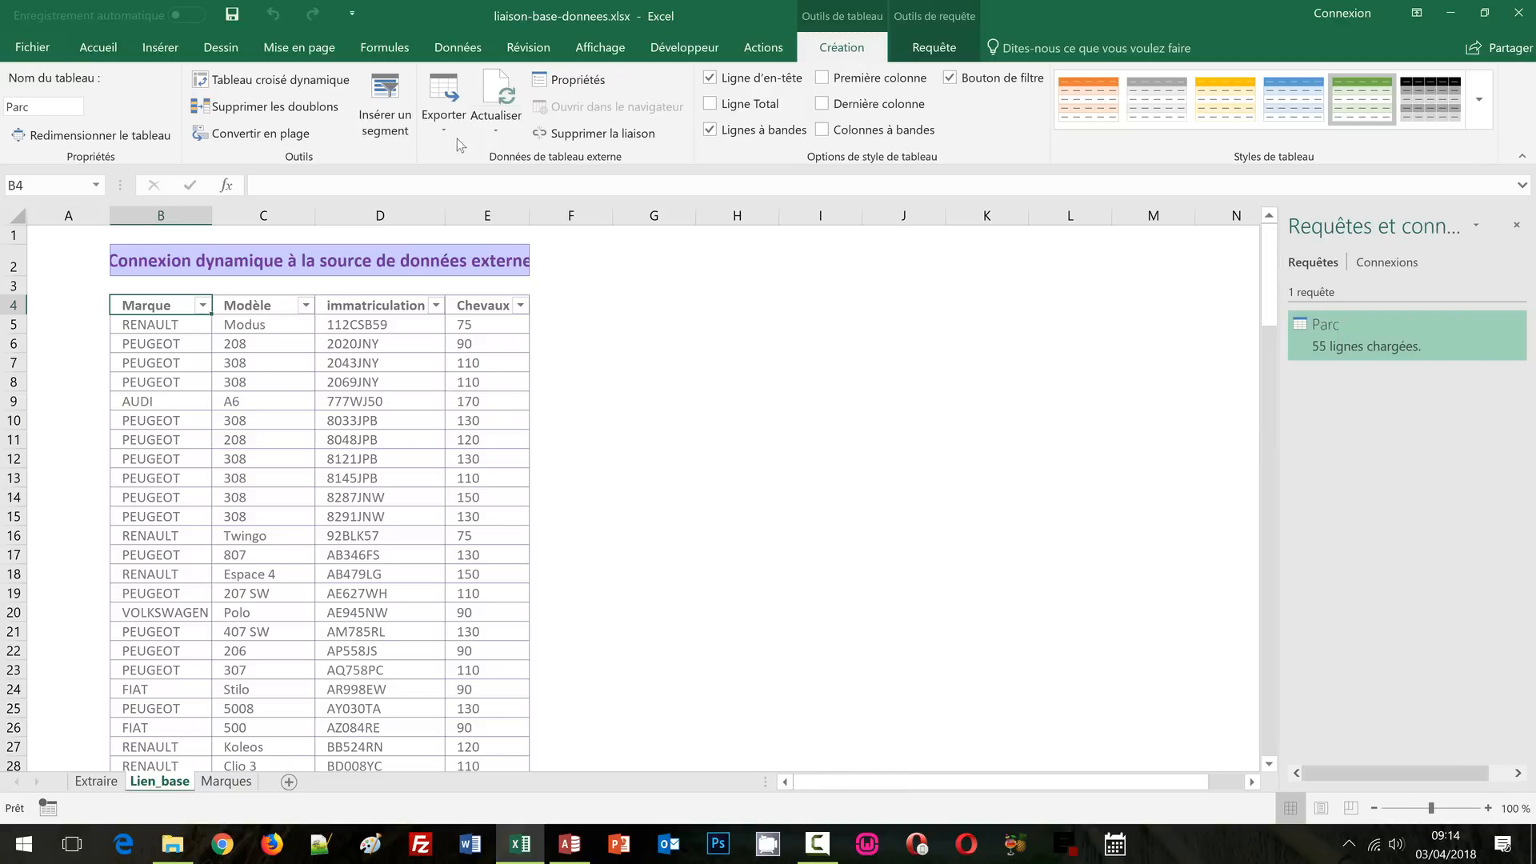
click(460, 50)
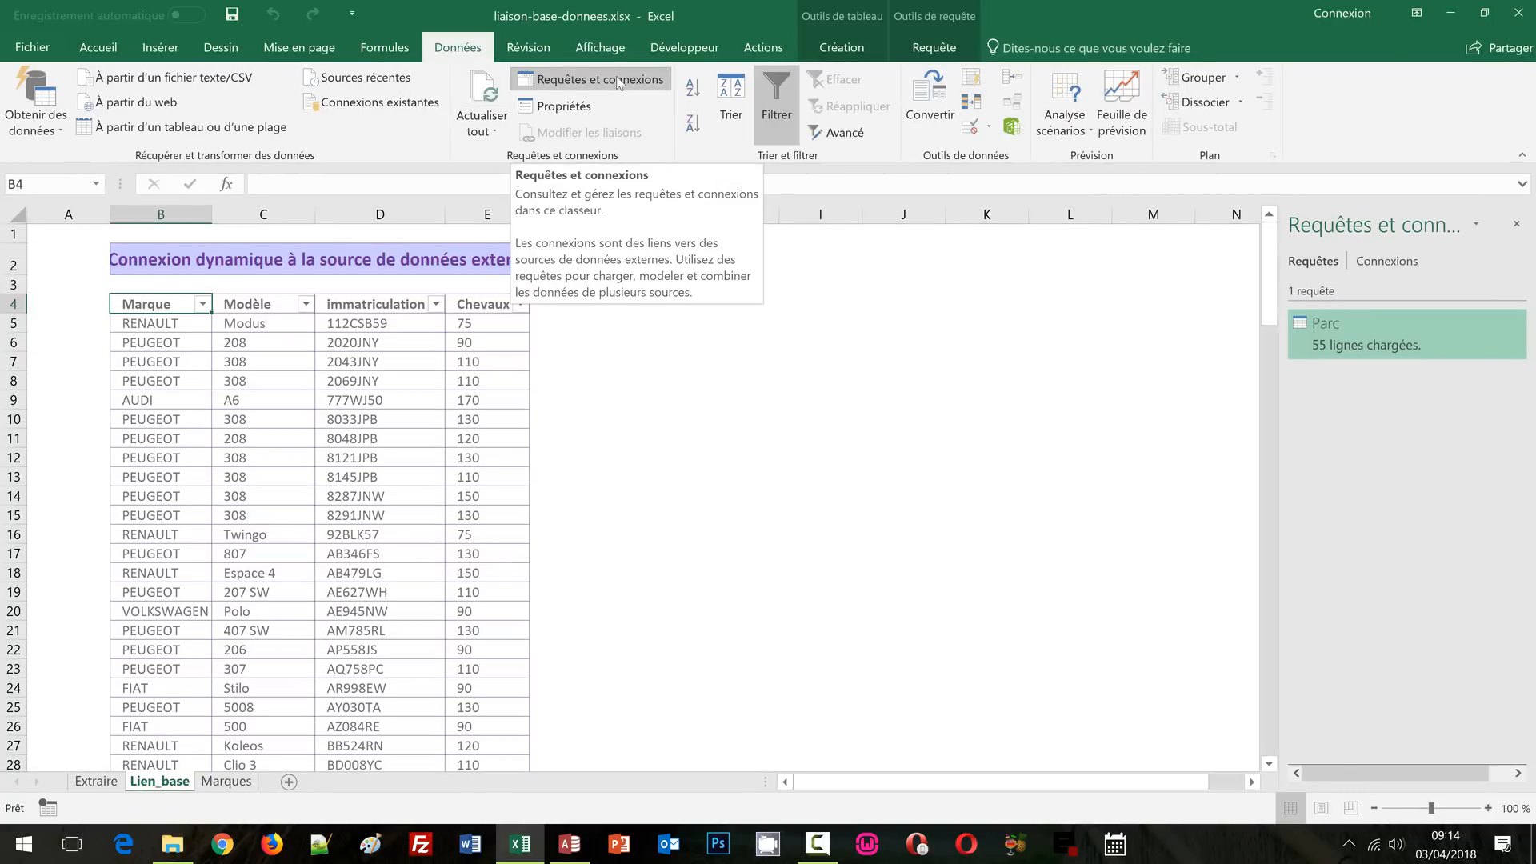
click(618, 82)
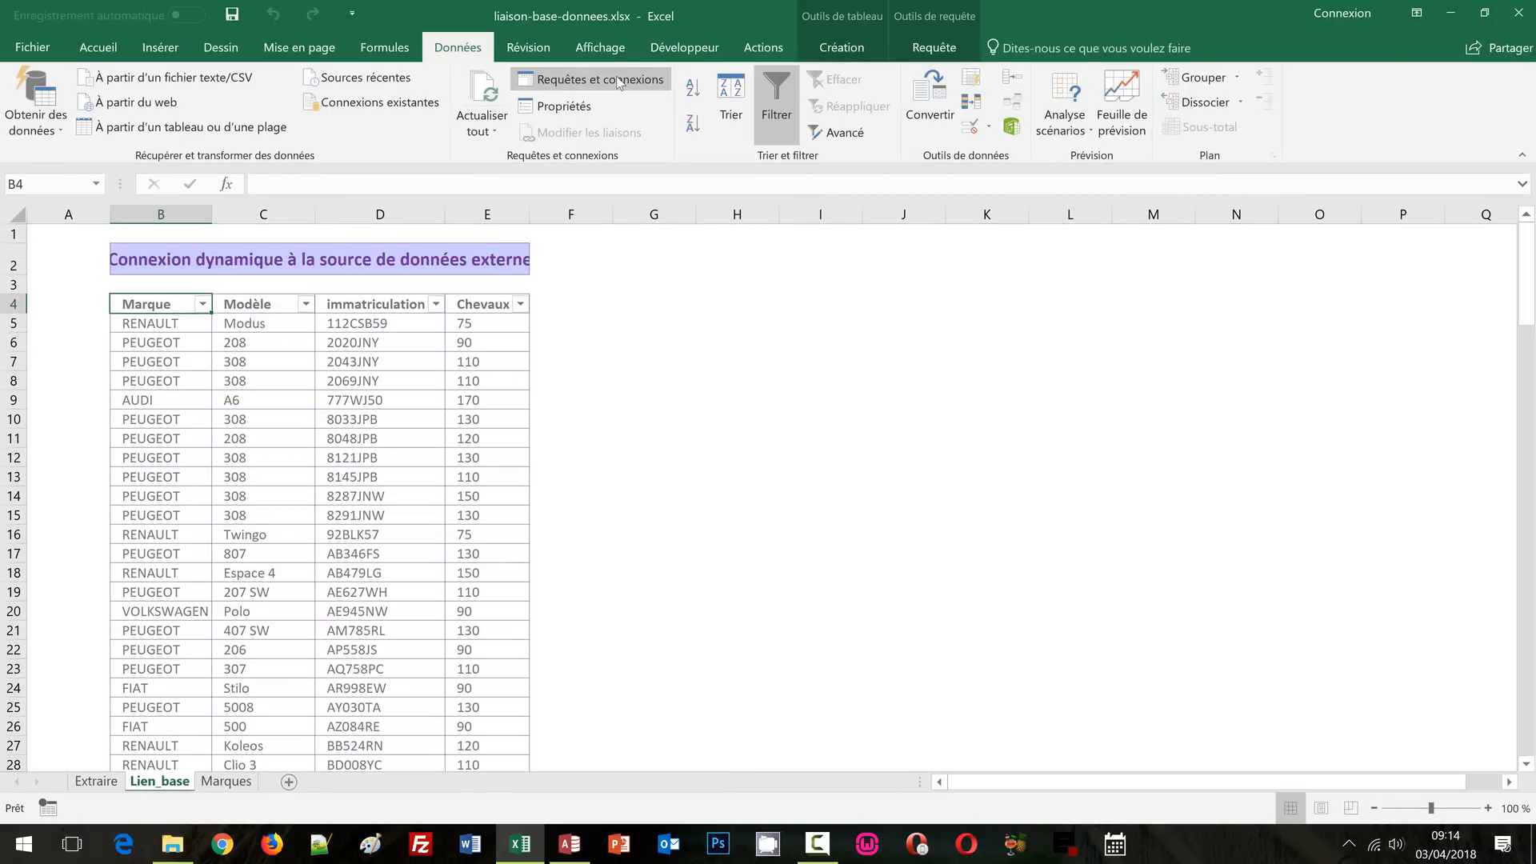
click(618, 82)
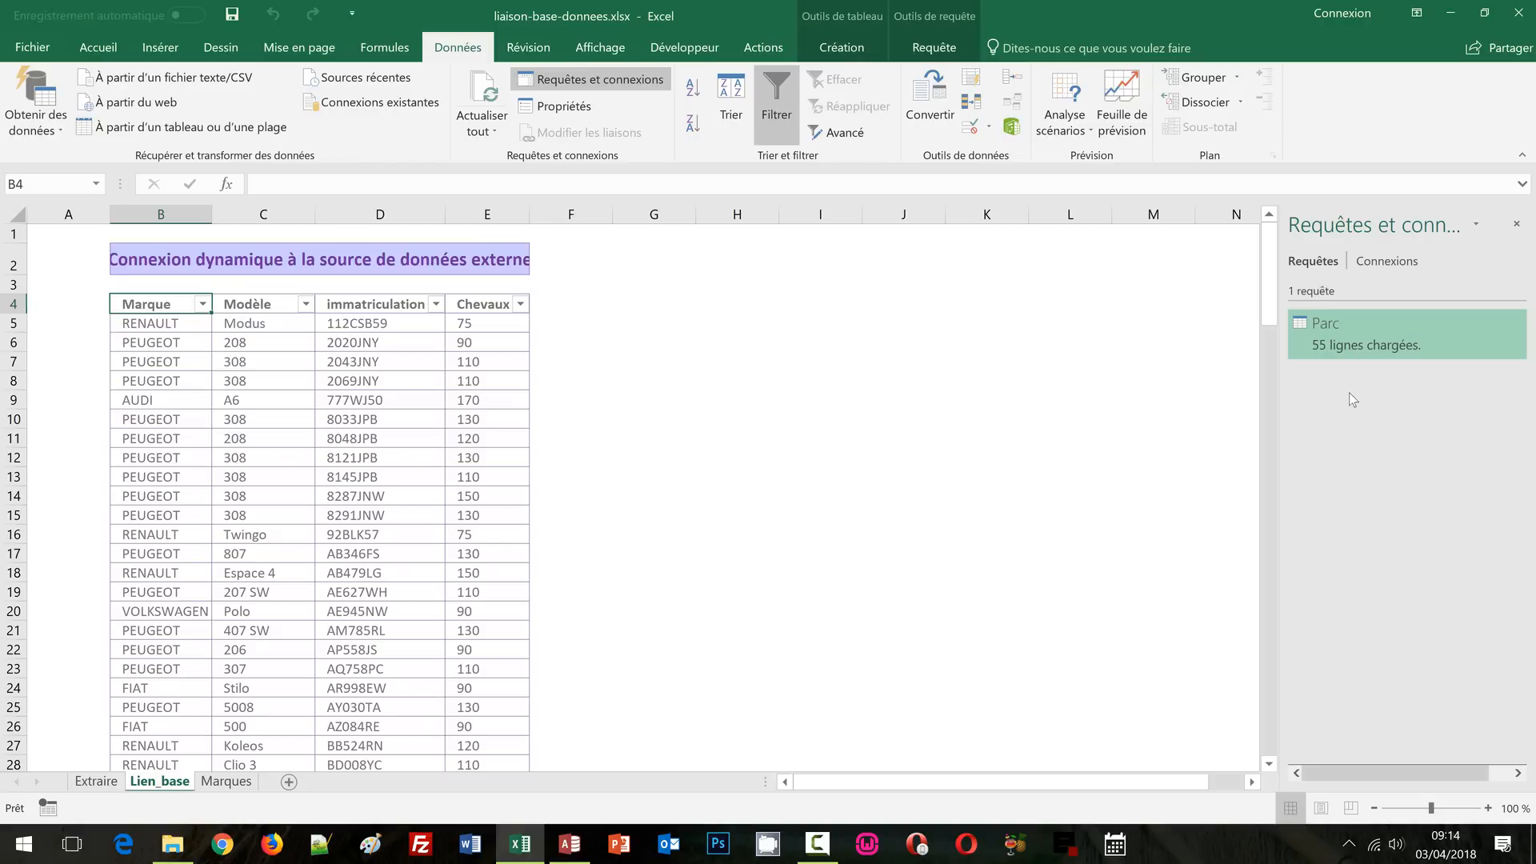
Set the Parc query to refresh every 2 minutes and whenever the file is opened
right_click(1337, 329)
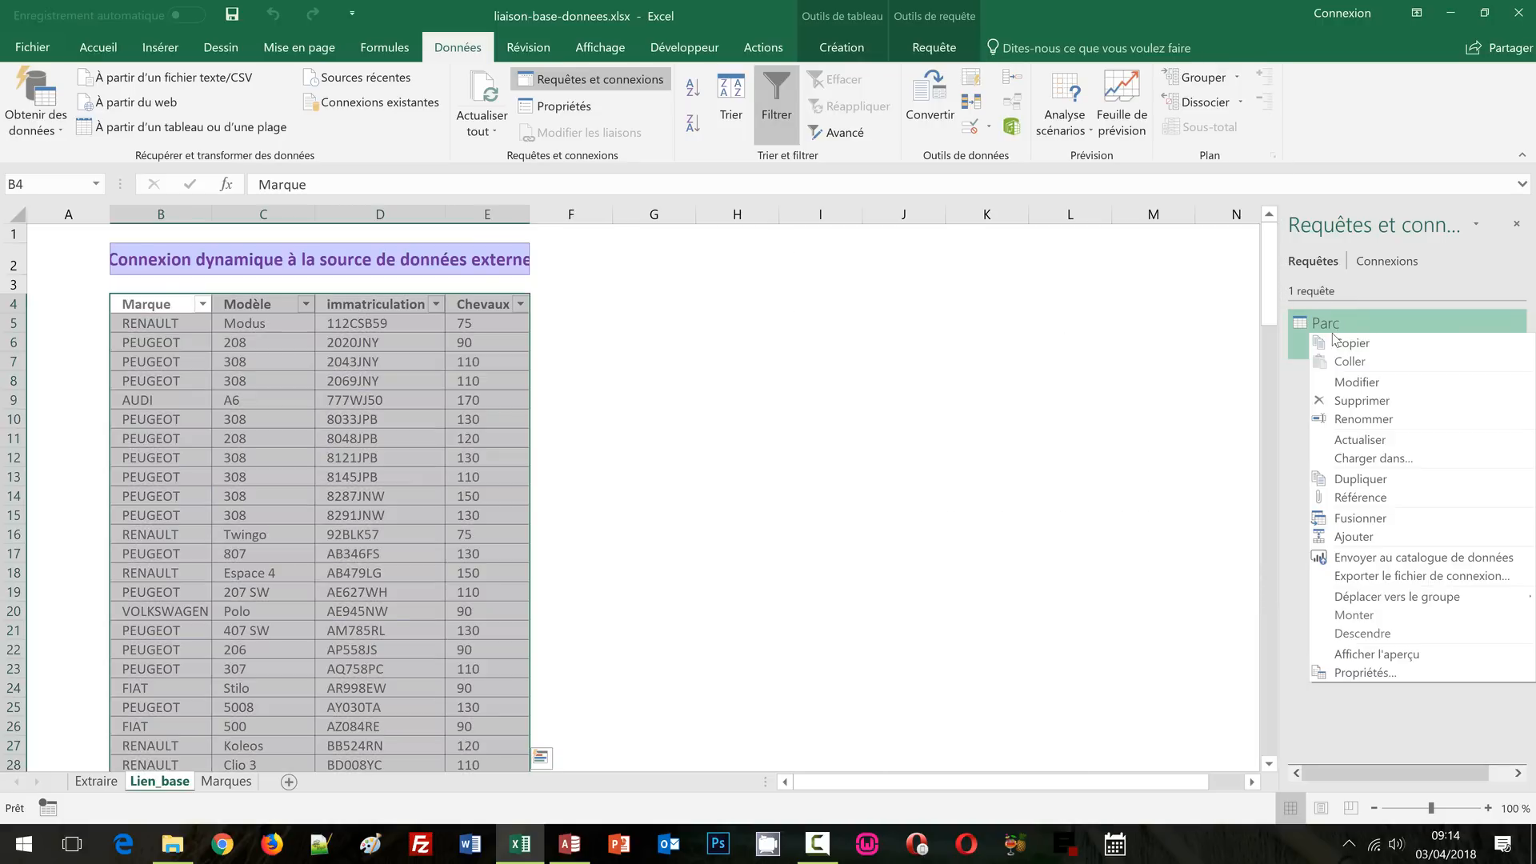
click(1366, 673)
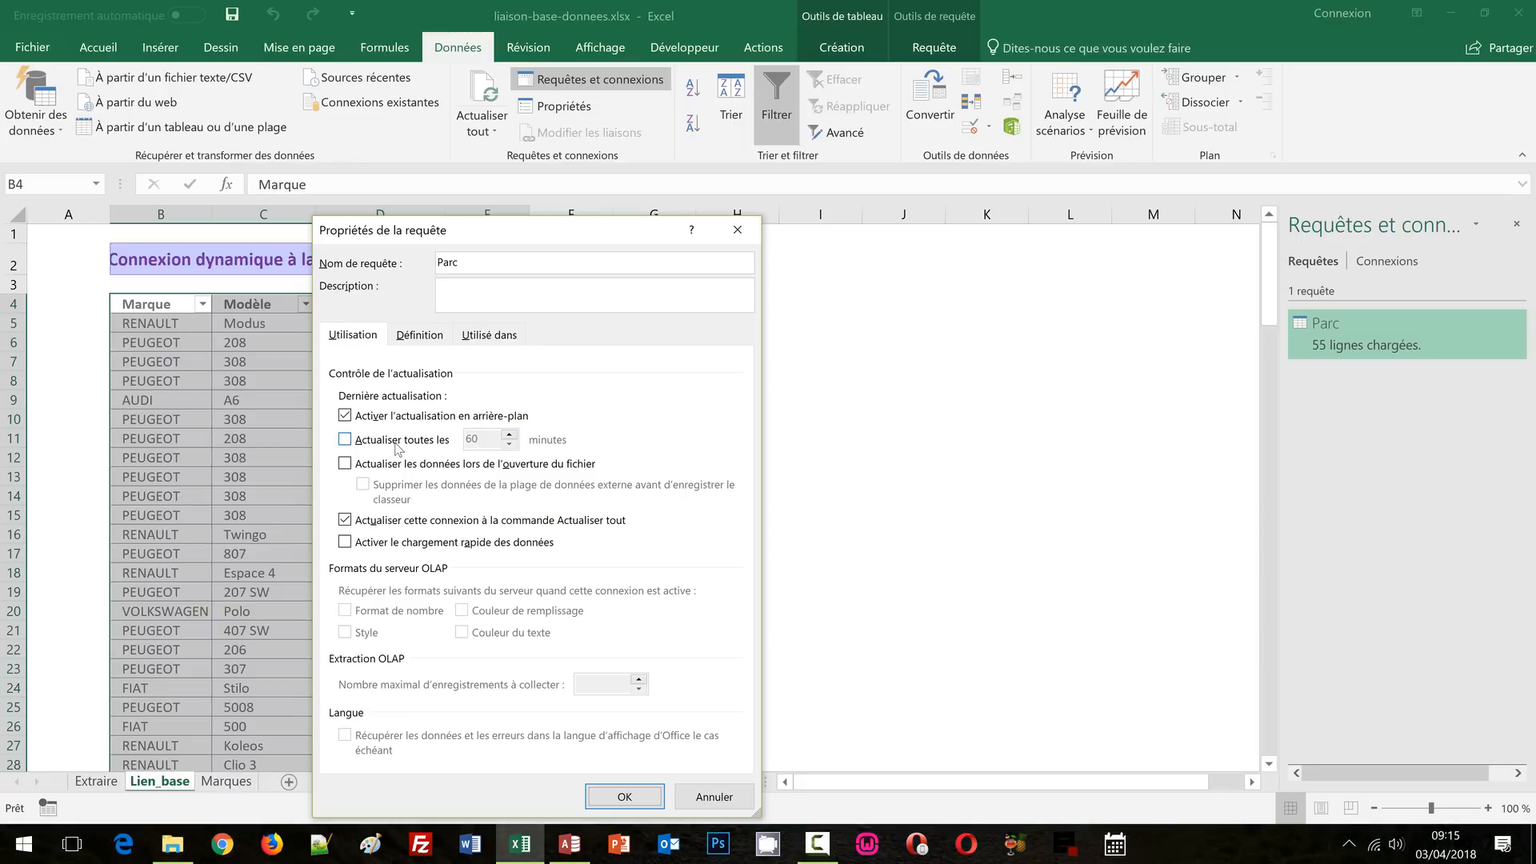
click(345, 439)
drag(483, 439, 460, 442)
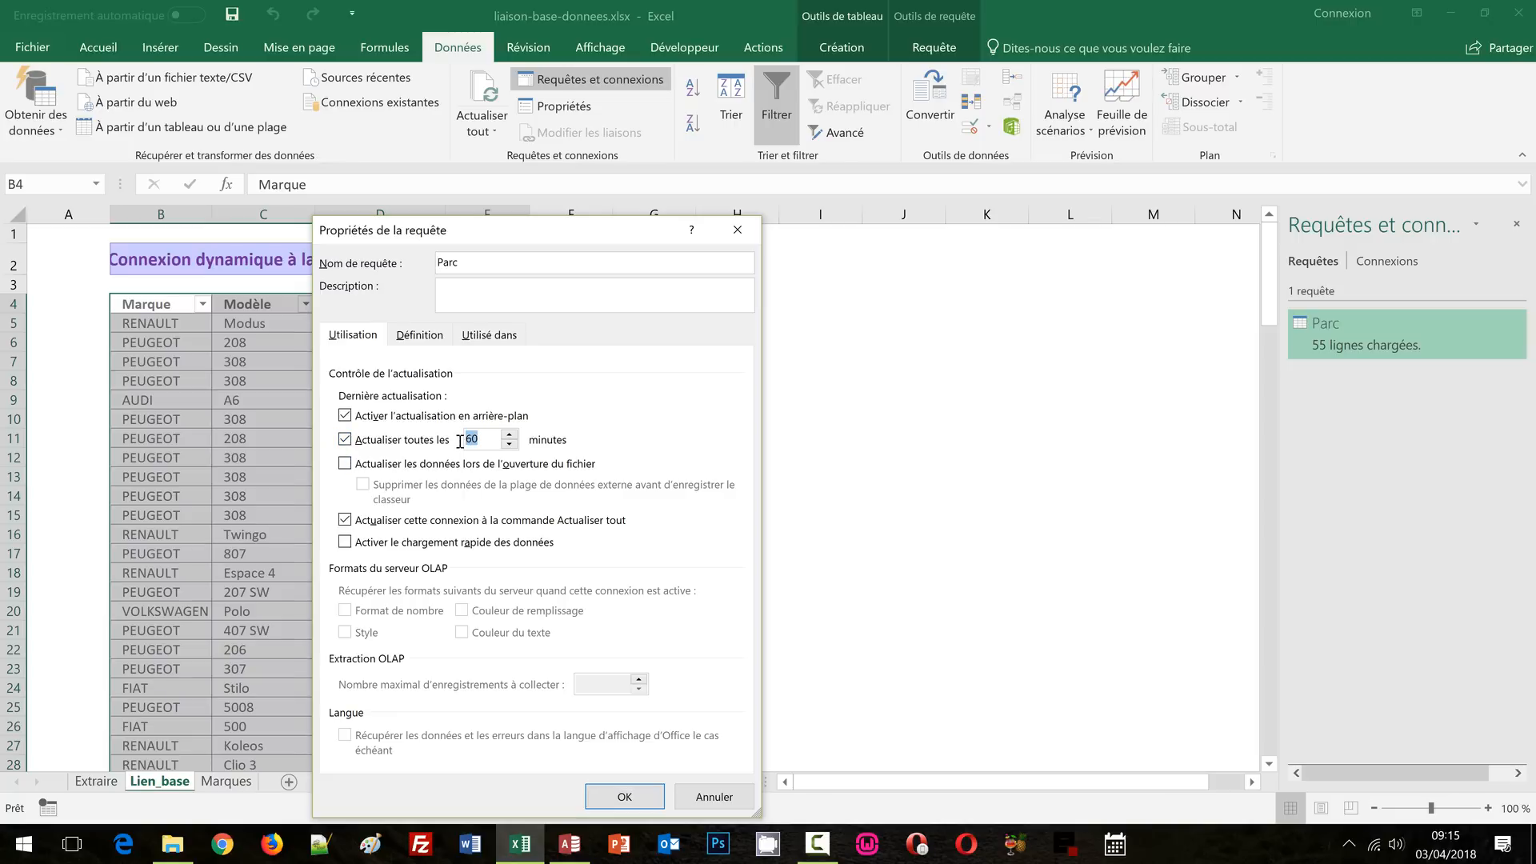
text(2)
click(345, 464)
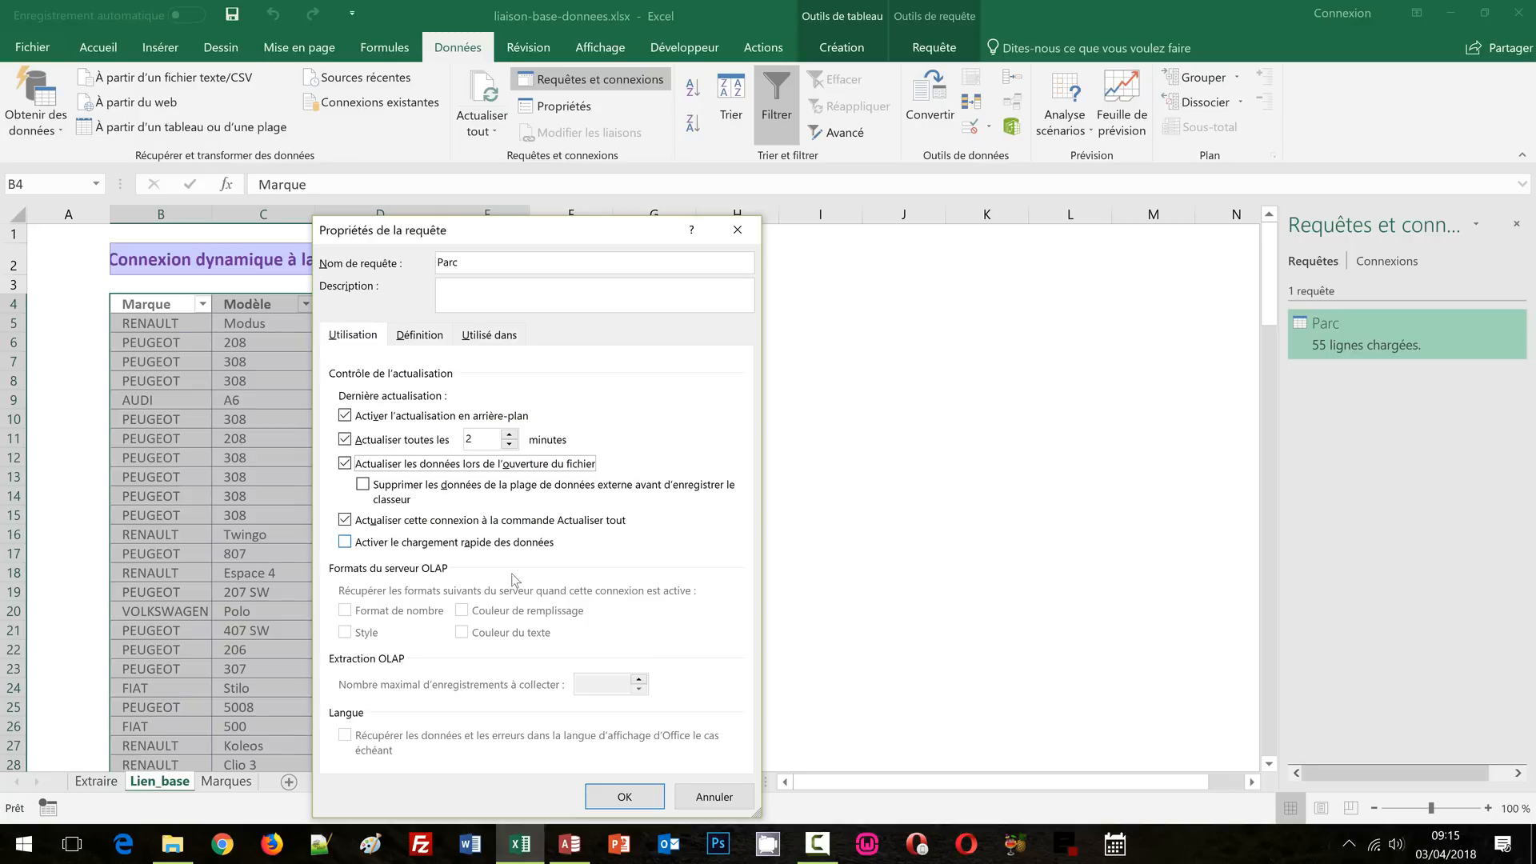
click(617, 800)
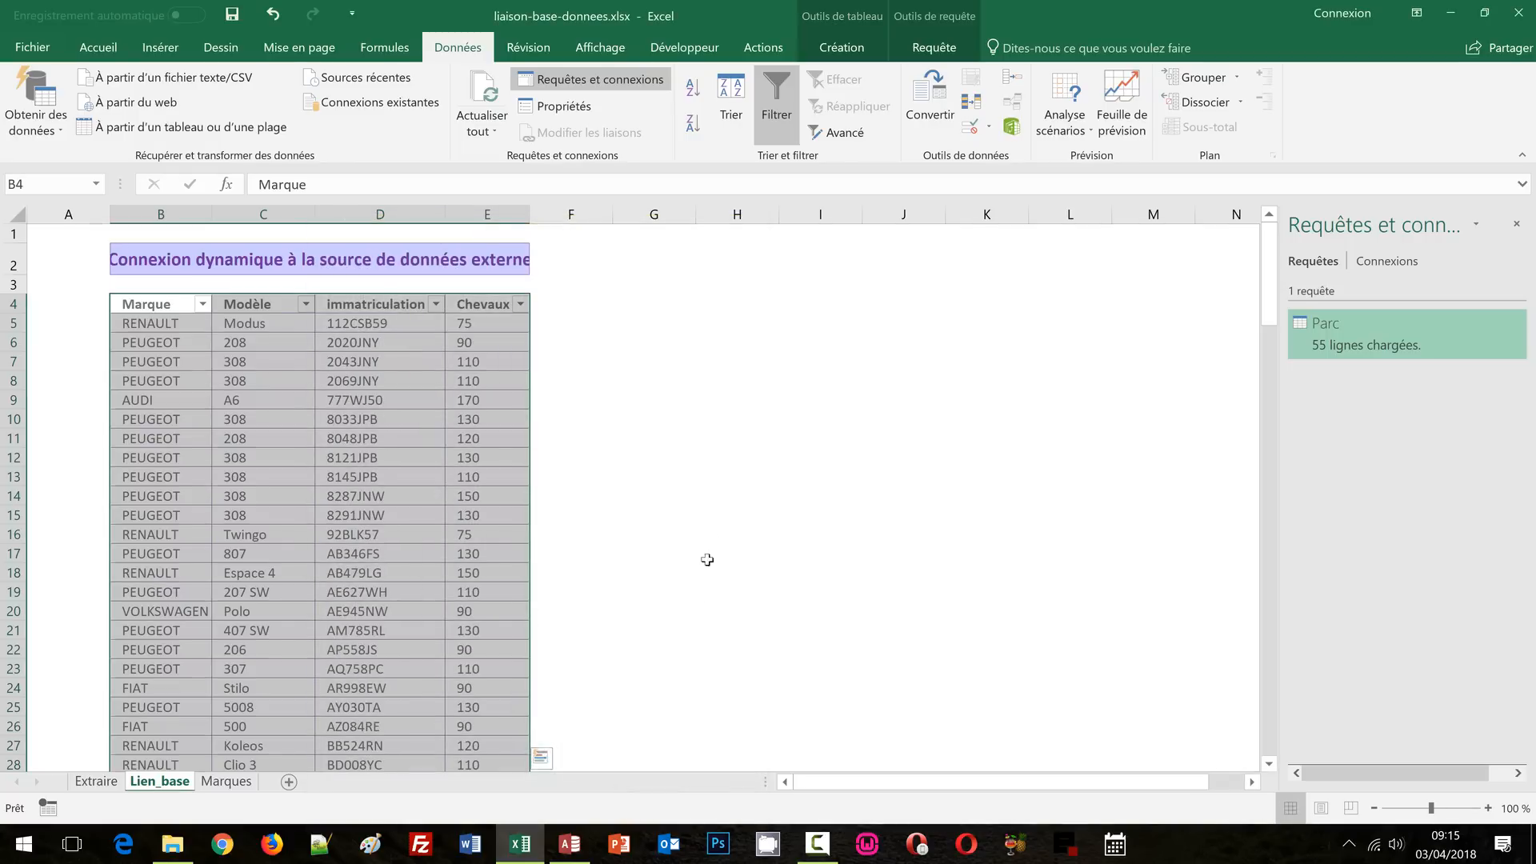
click(726, 442)
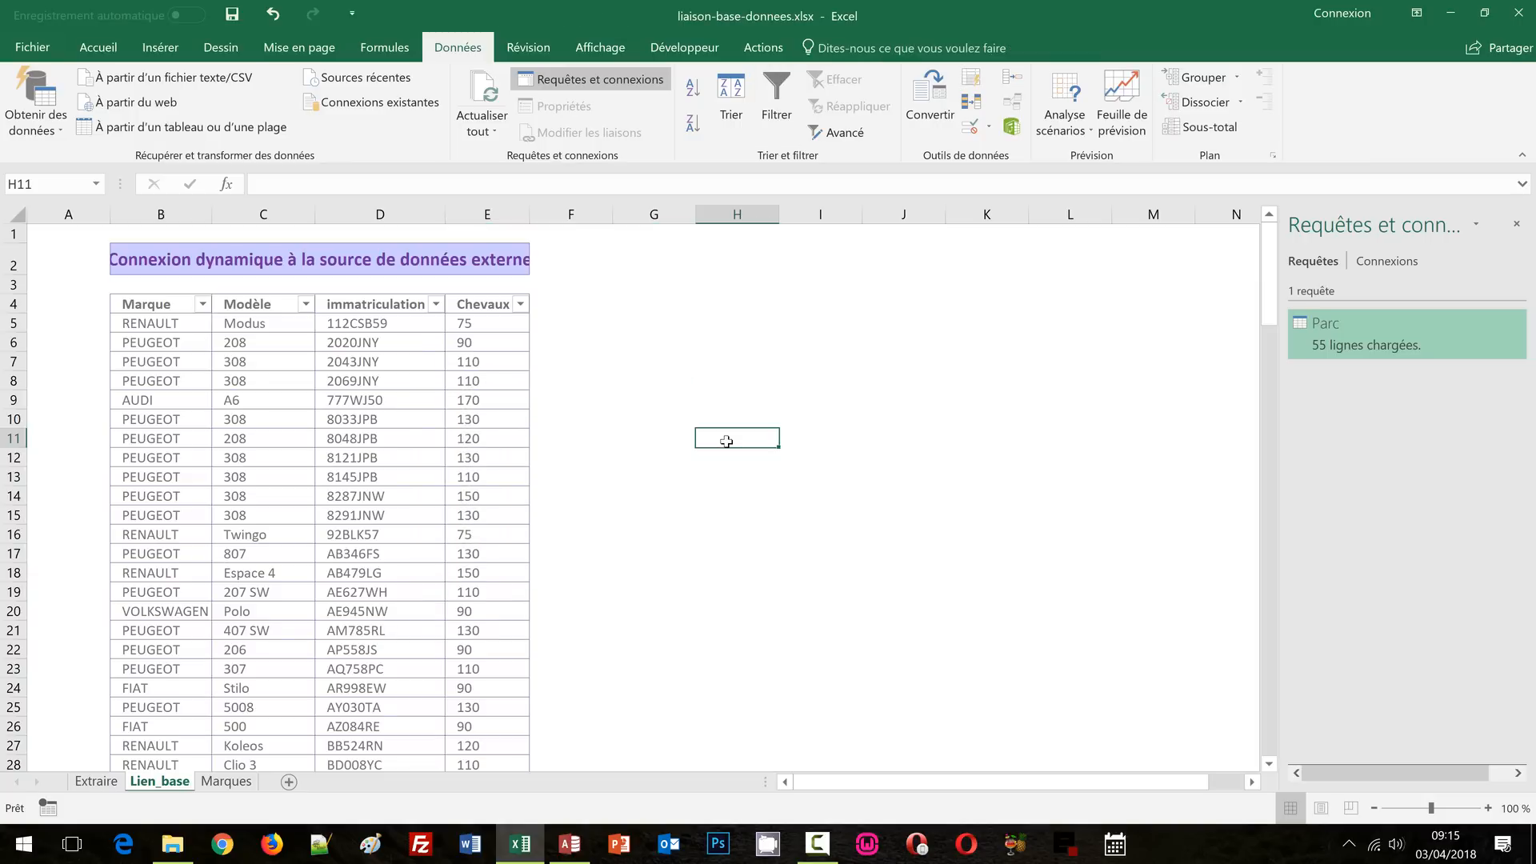
Select cell B4 on the Marques sheet, switch to Access to view the database's query list, and return to Excel
click(227, 782)
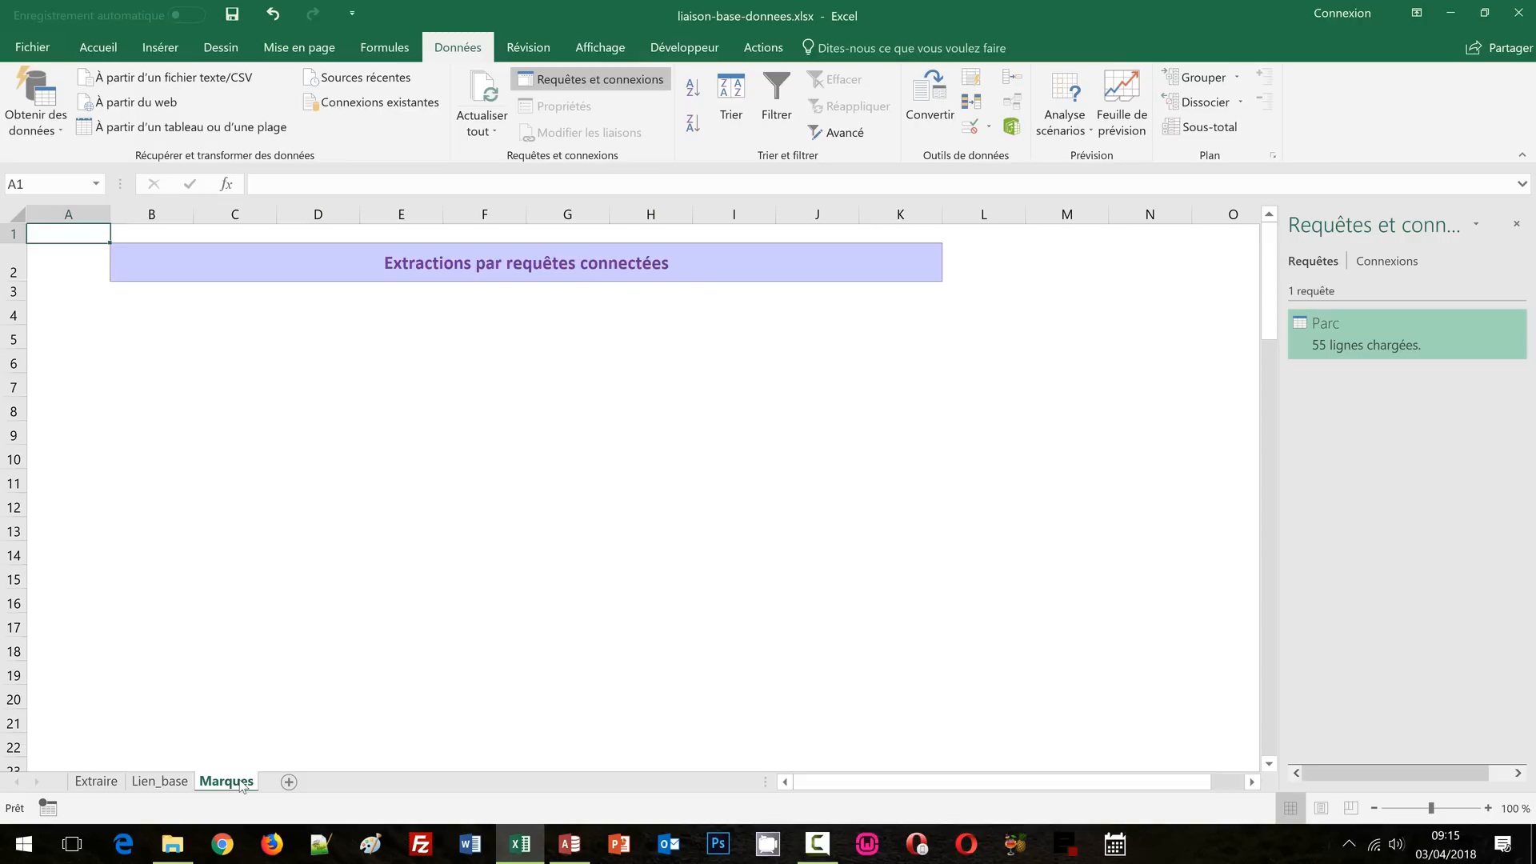
click(135, 310)
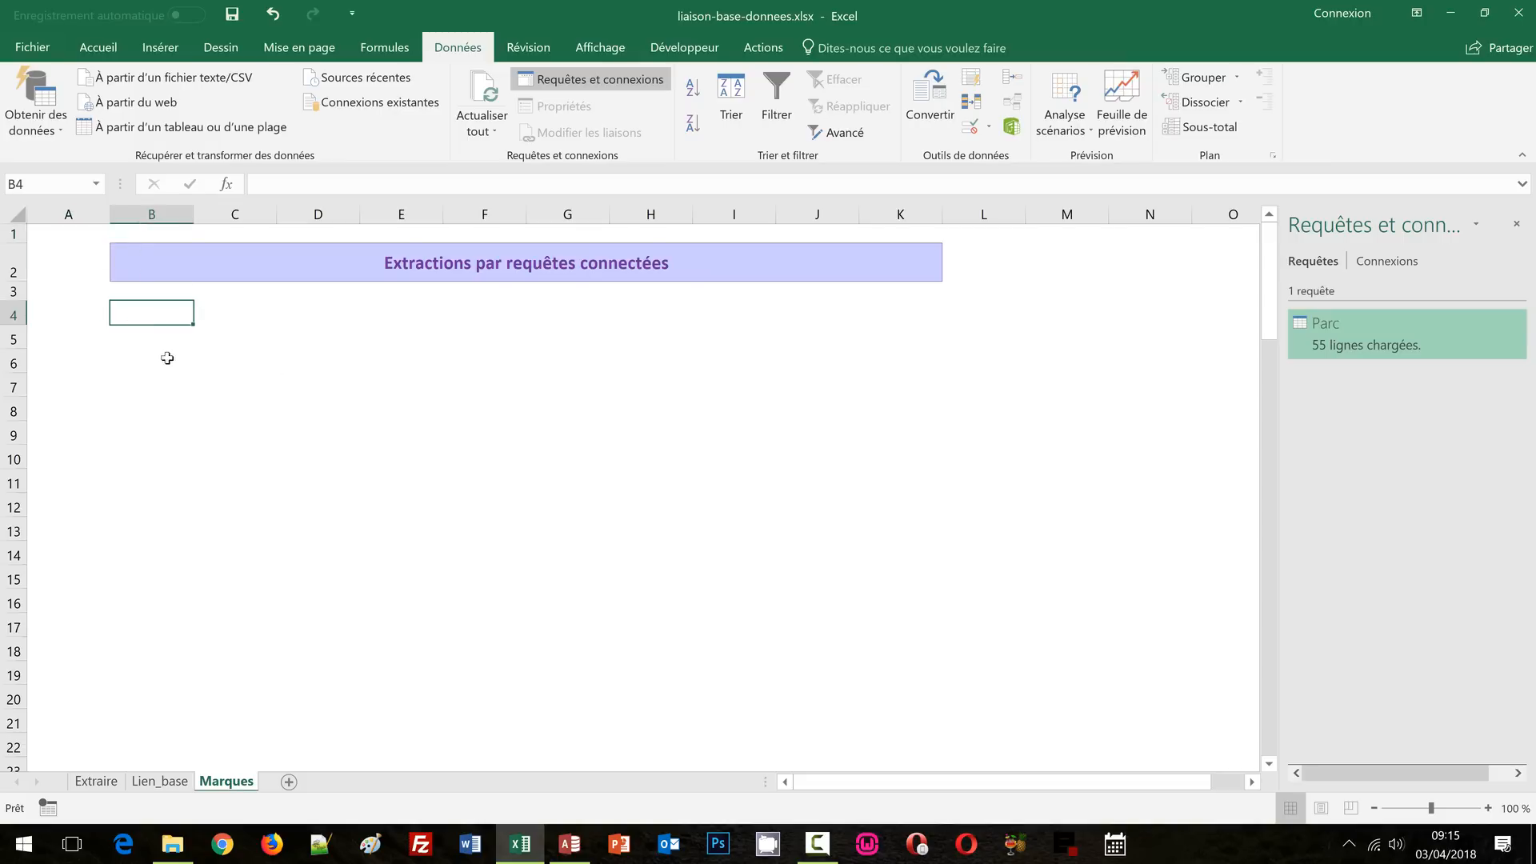
click(566, 845)
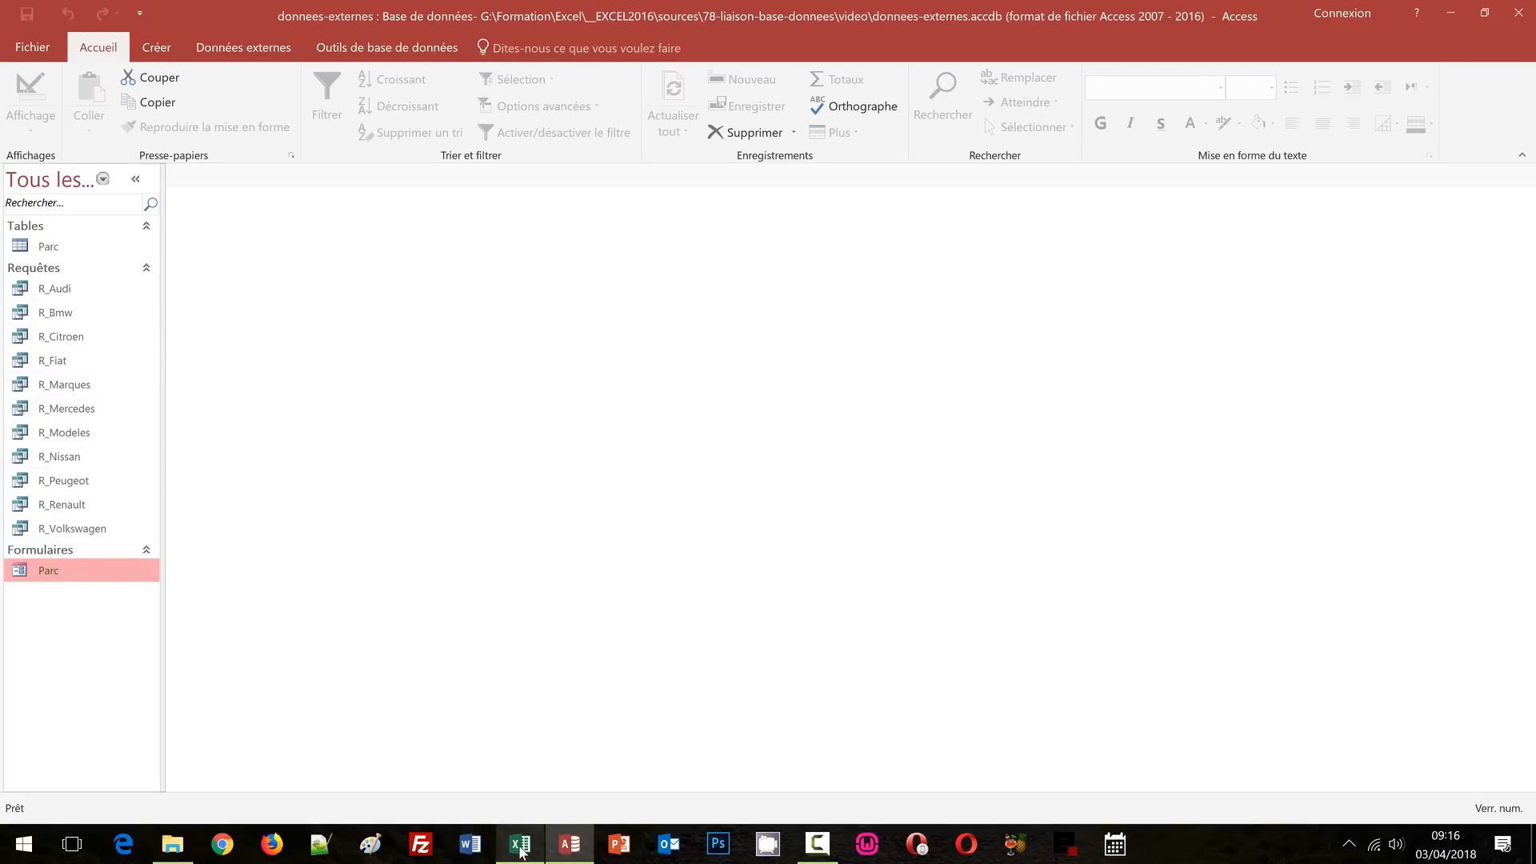
mouse_move(520, 850)
click(509, 792)
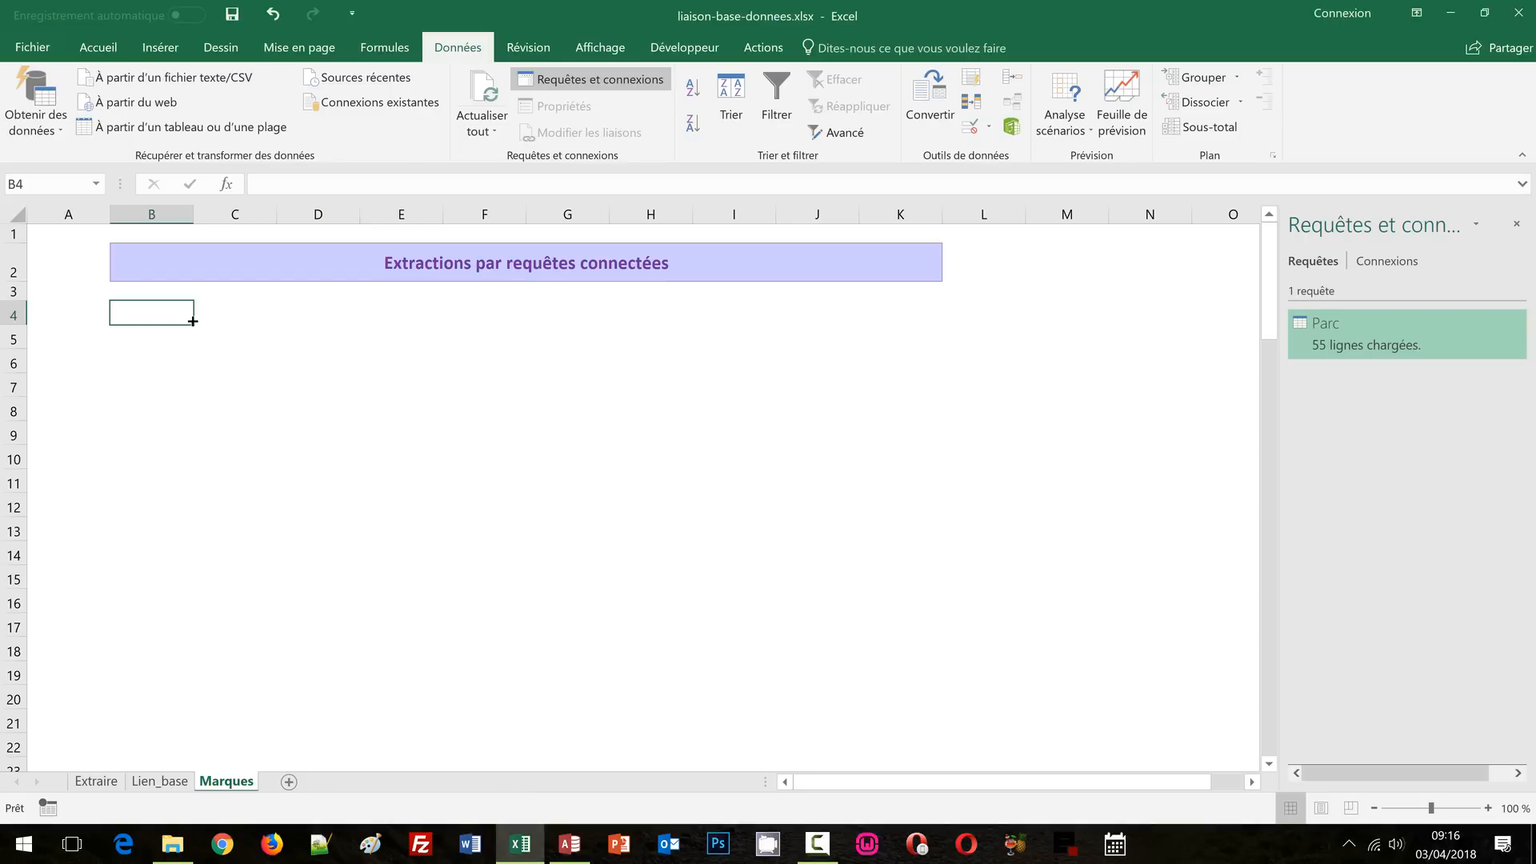
Get data from the Microsoft Access database donnees-externes.accdb and choose the R_Marques query
click(56, 132)
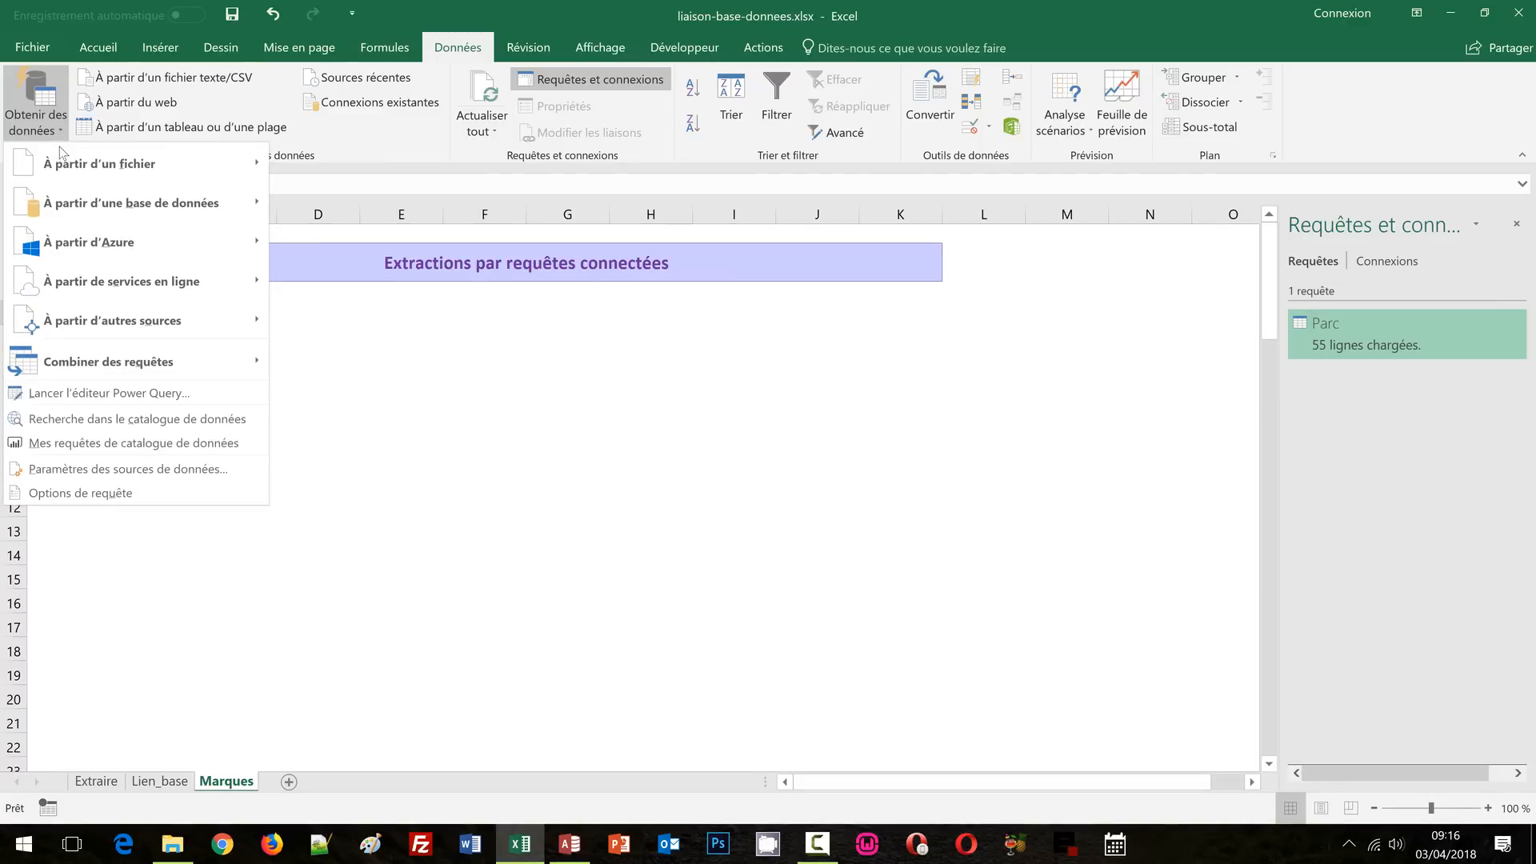
mouse_move(144, 203)
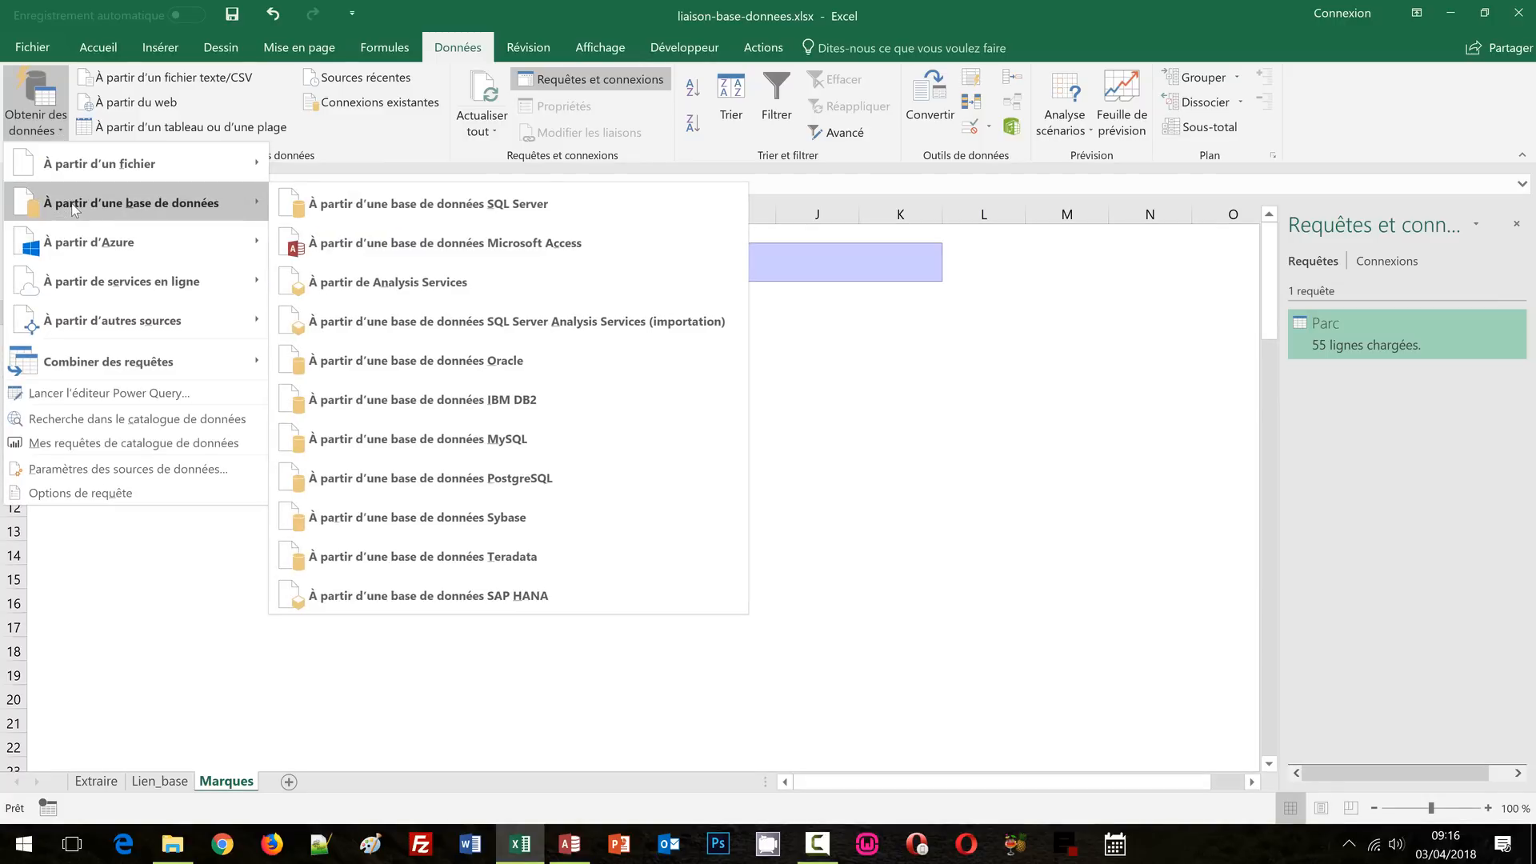
click(404, 243)
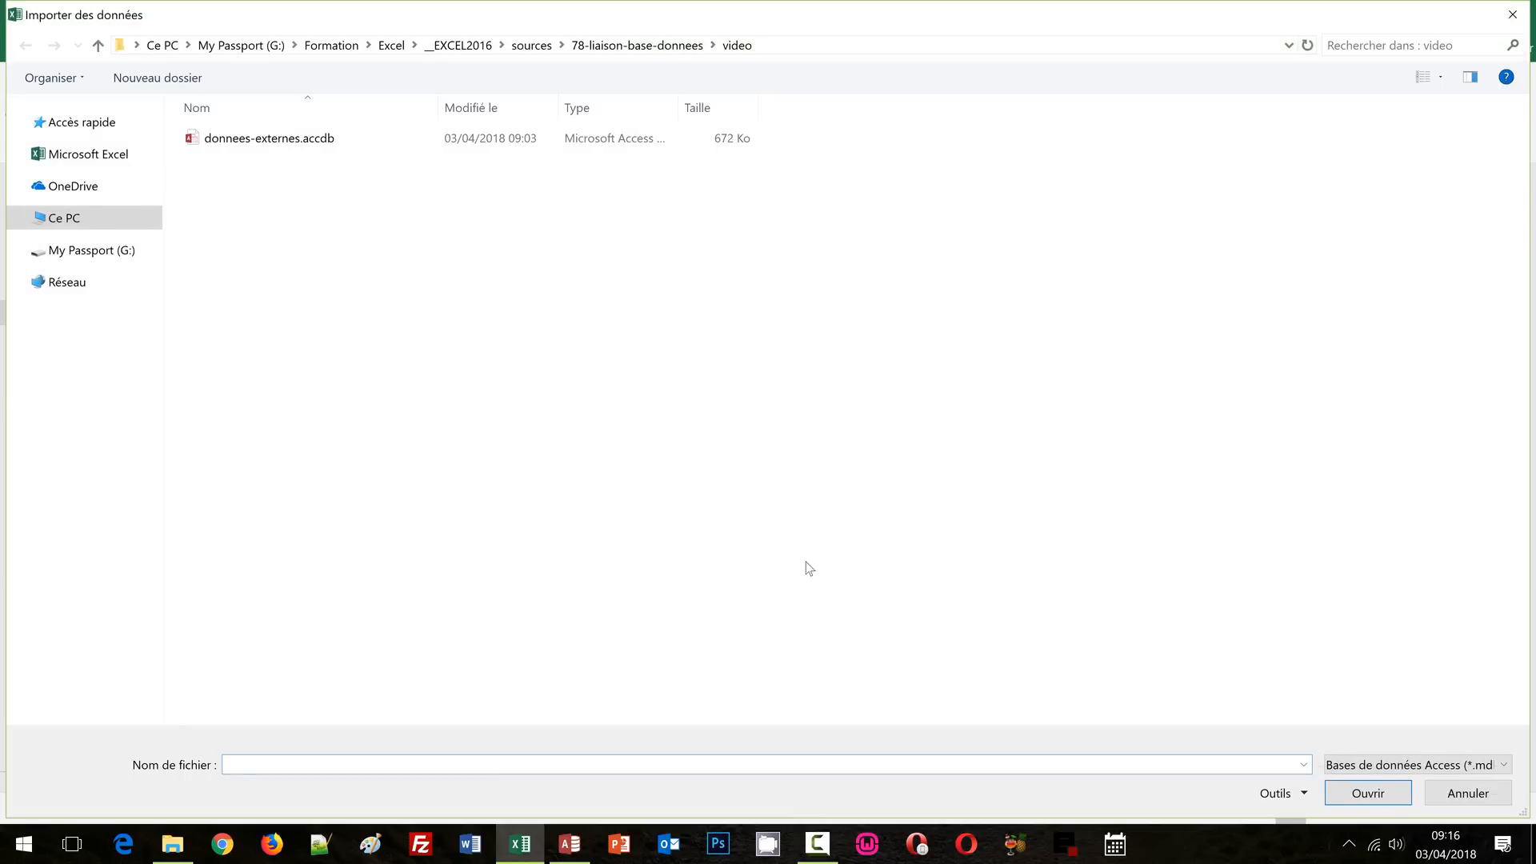
double_click(316, 139)
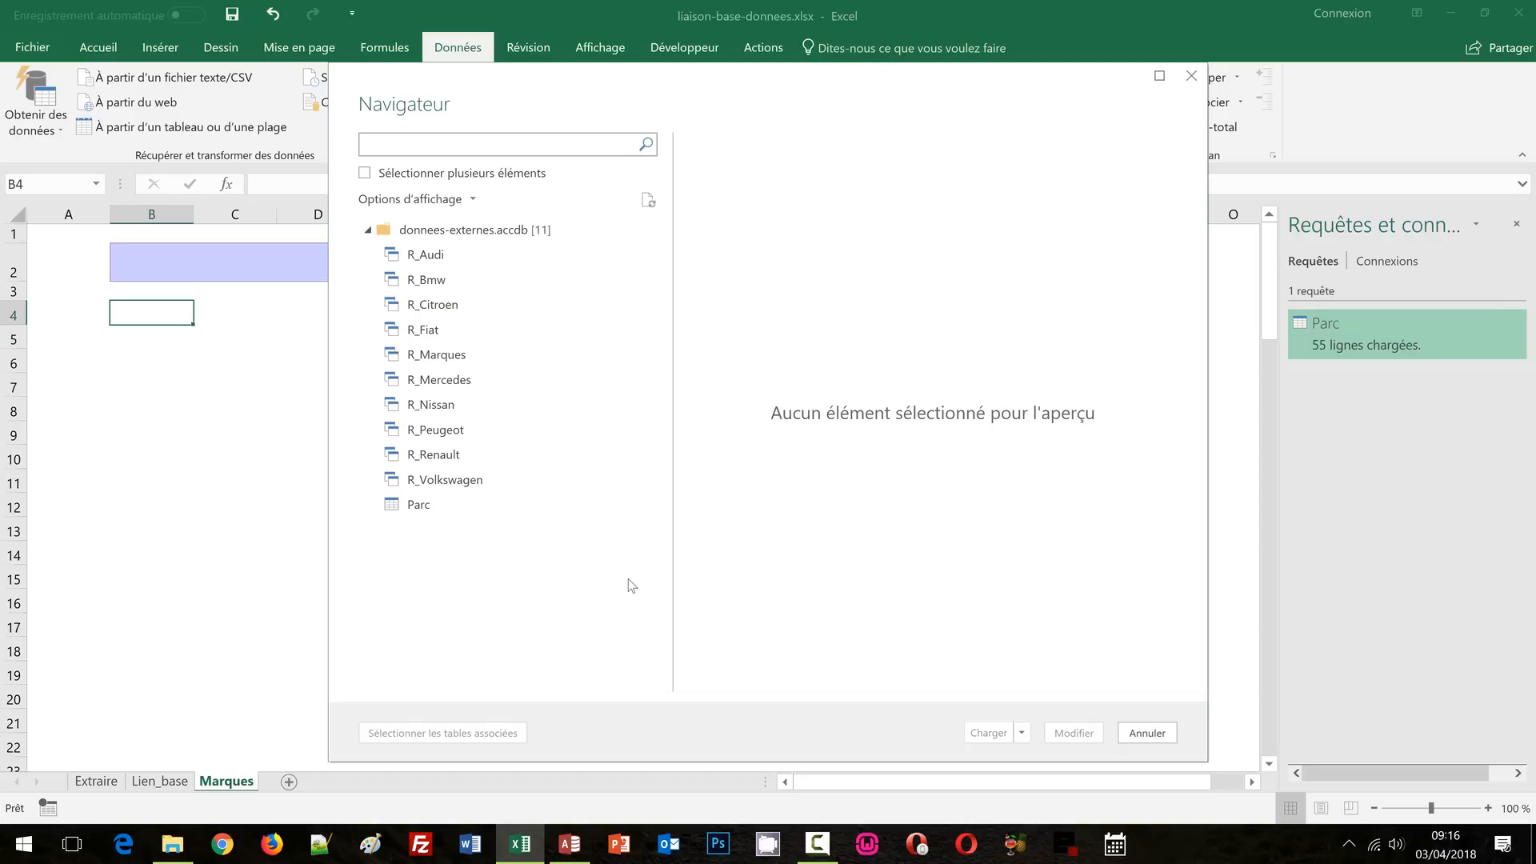
click(431, 358)
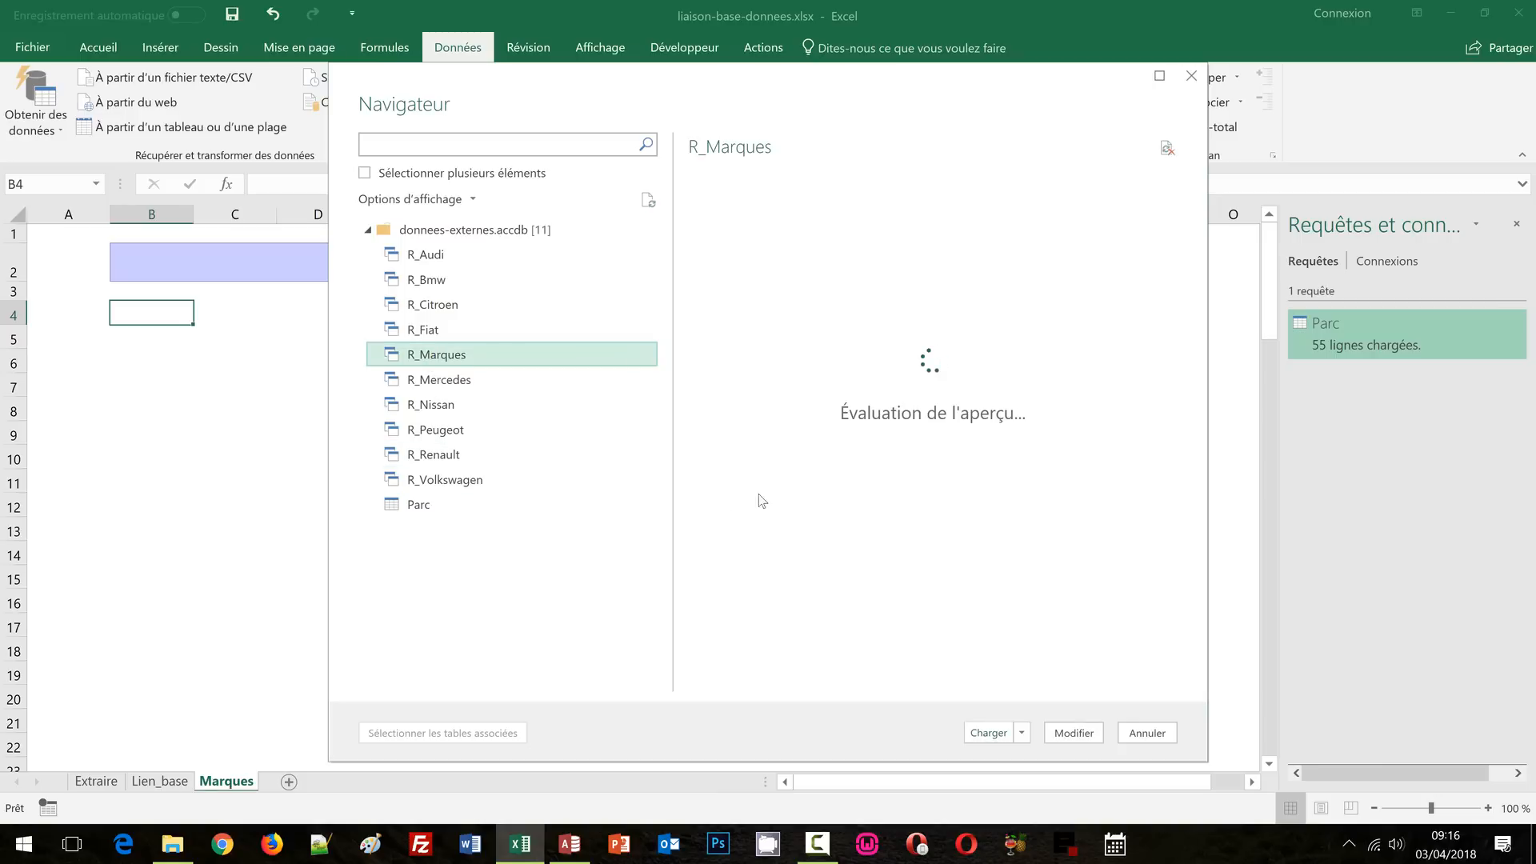
Load the R_Marques query as a table into cell B4 of the existing Marques sheet
click(1022, 737)
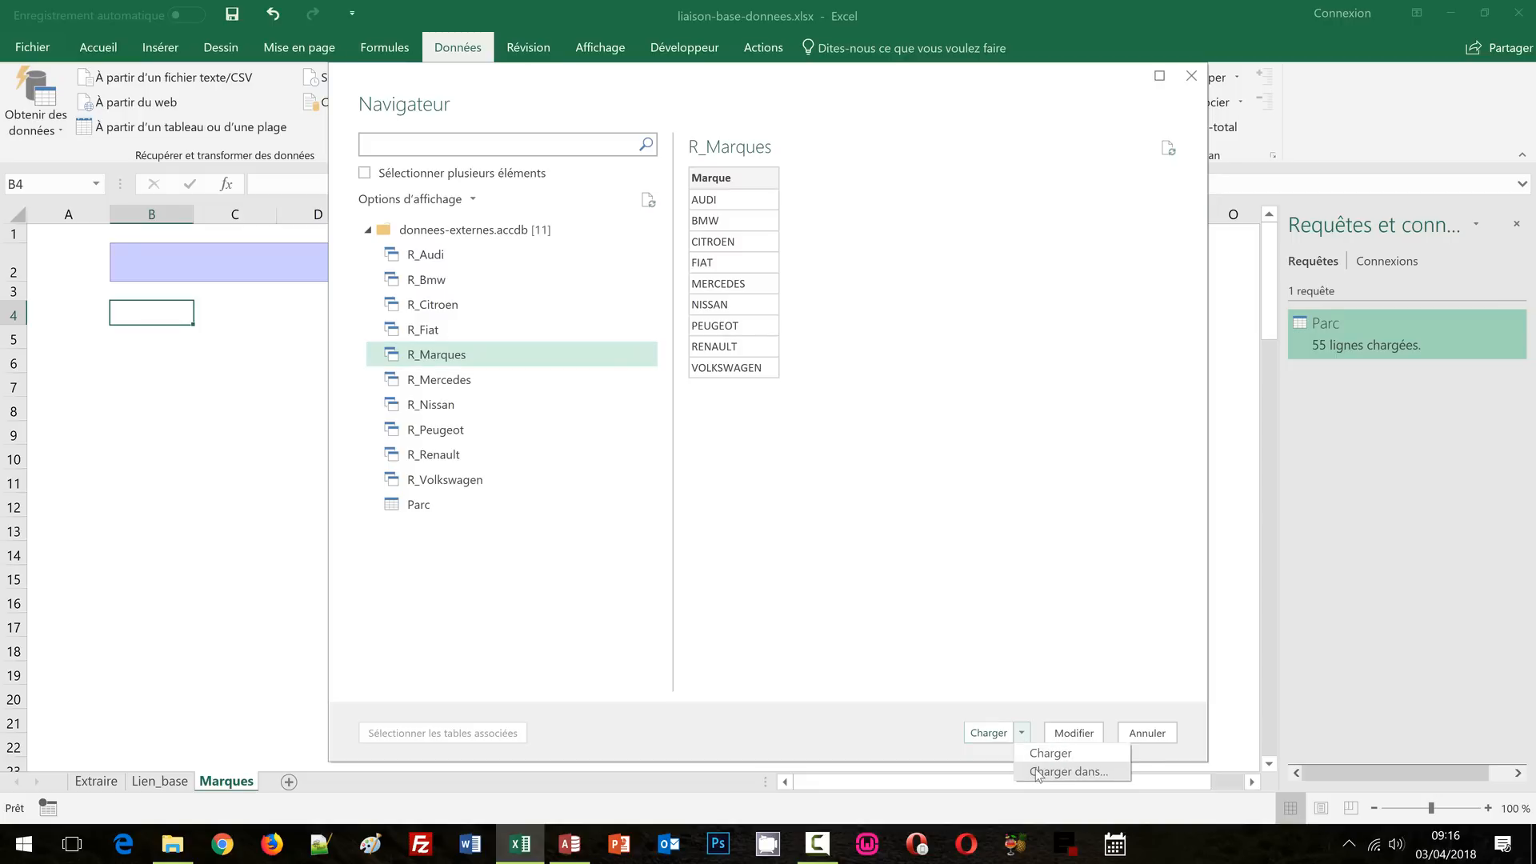
click(1038, 772)
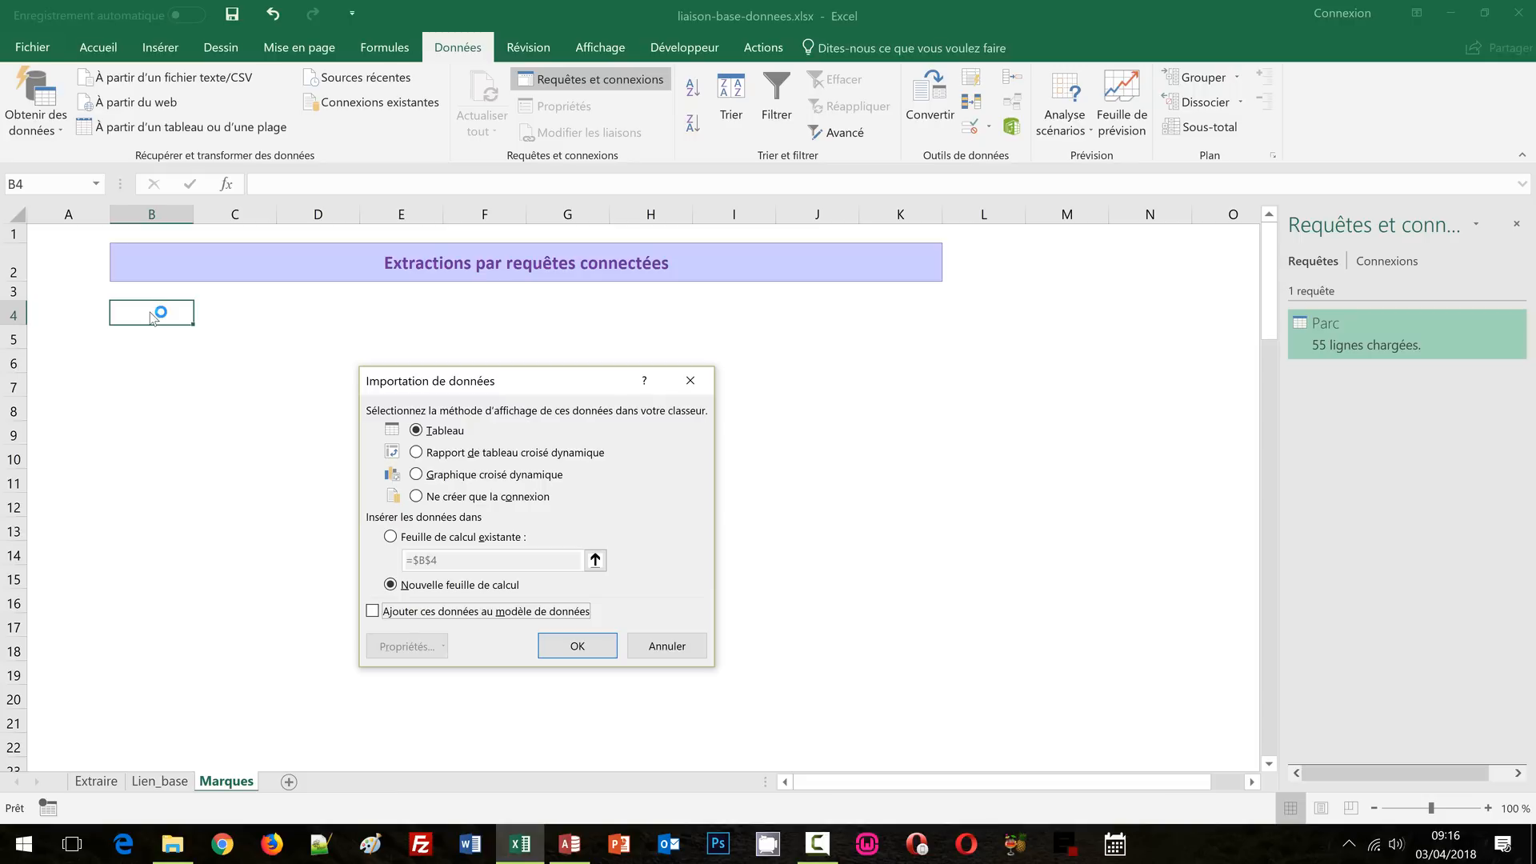
click(391, 537)
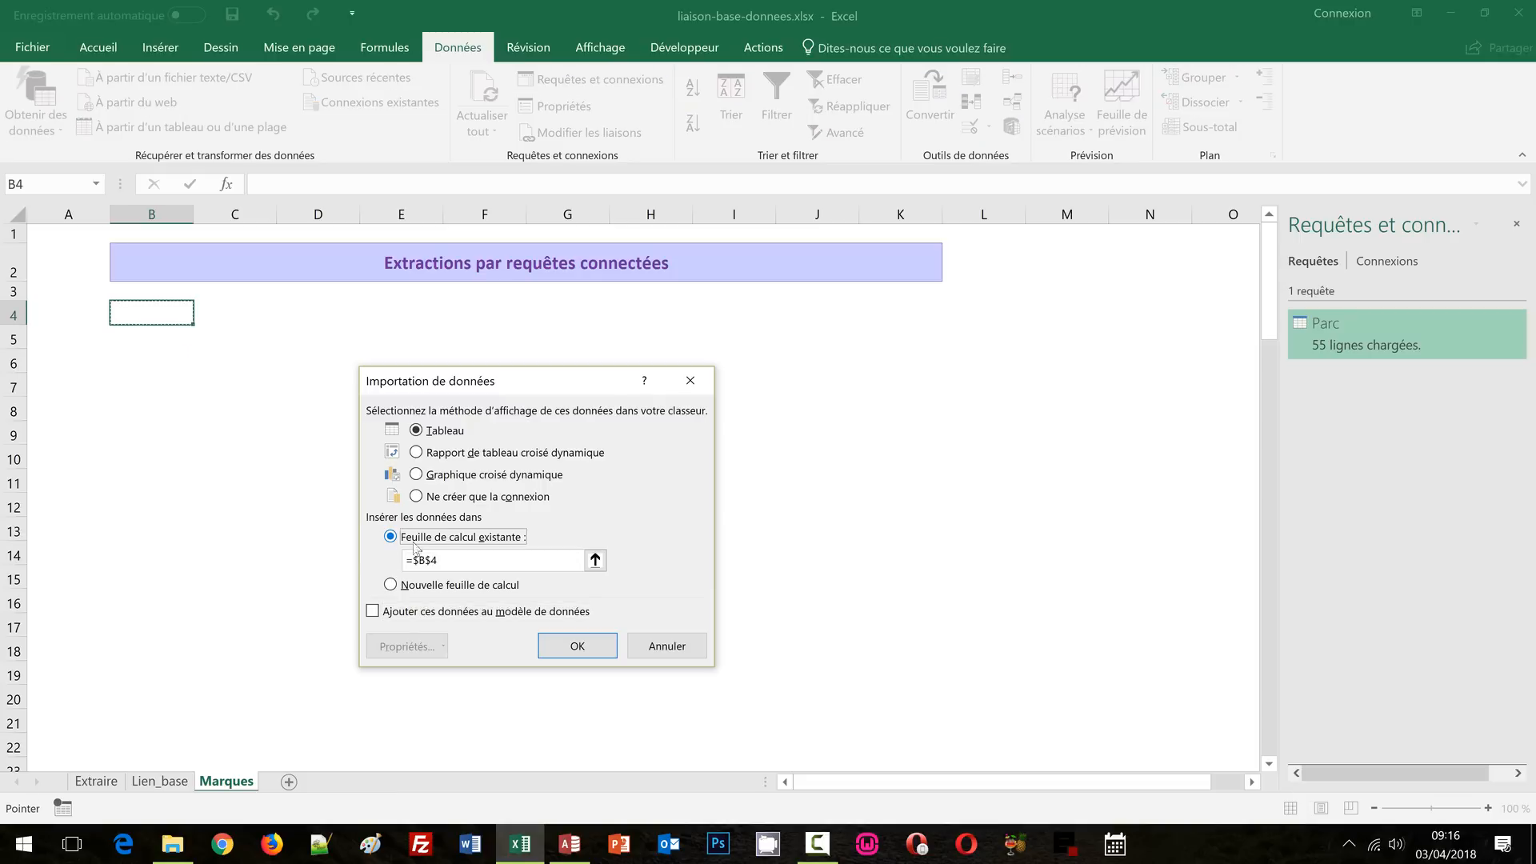
click(441, 558)
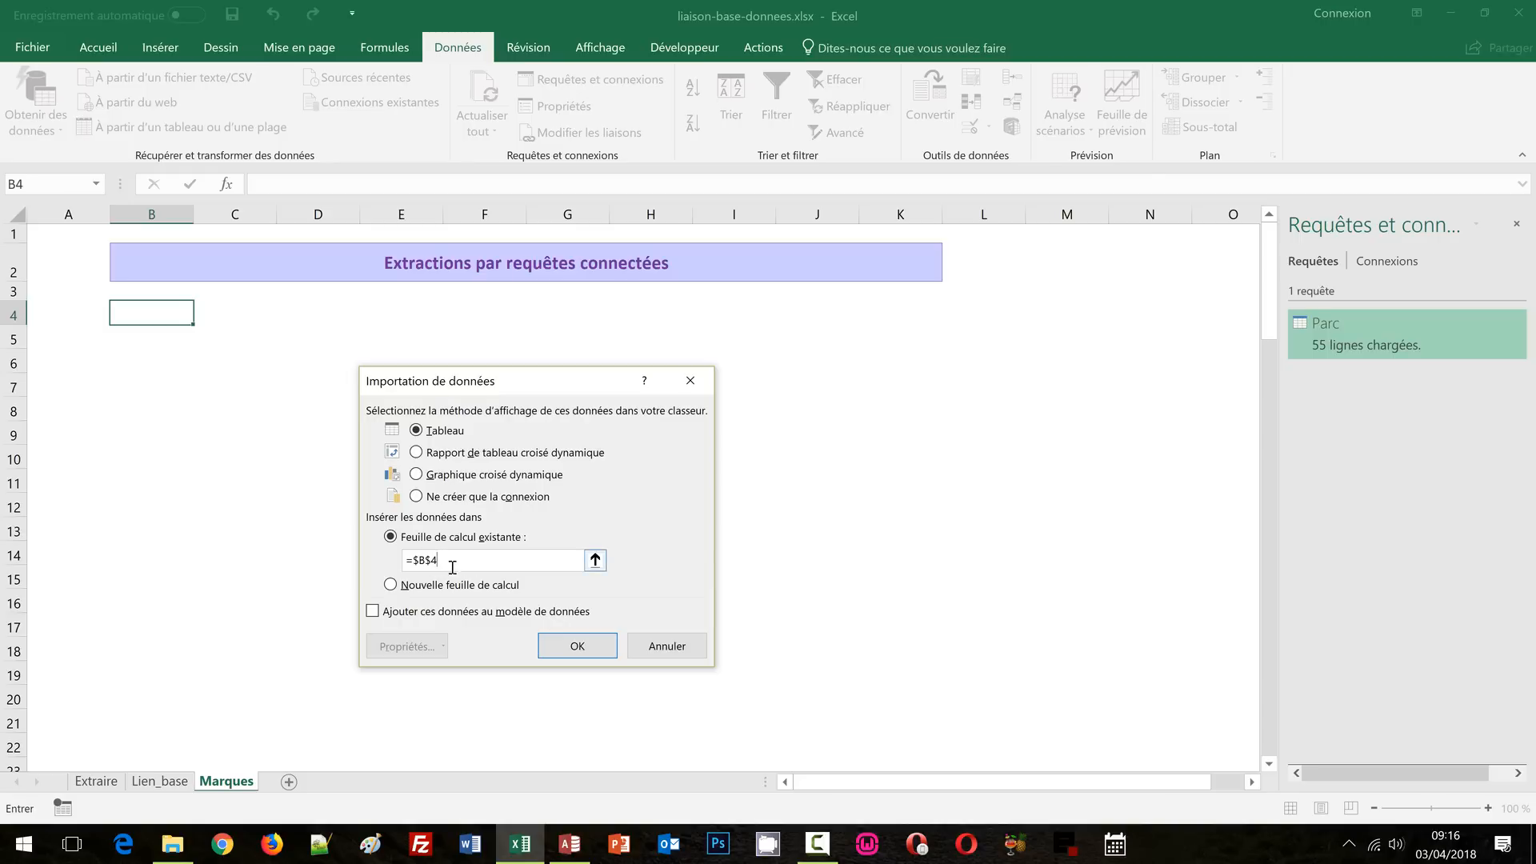
click(575, 647)
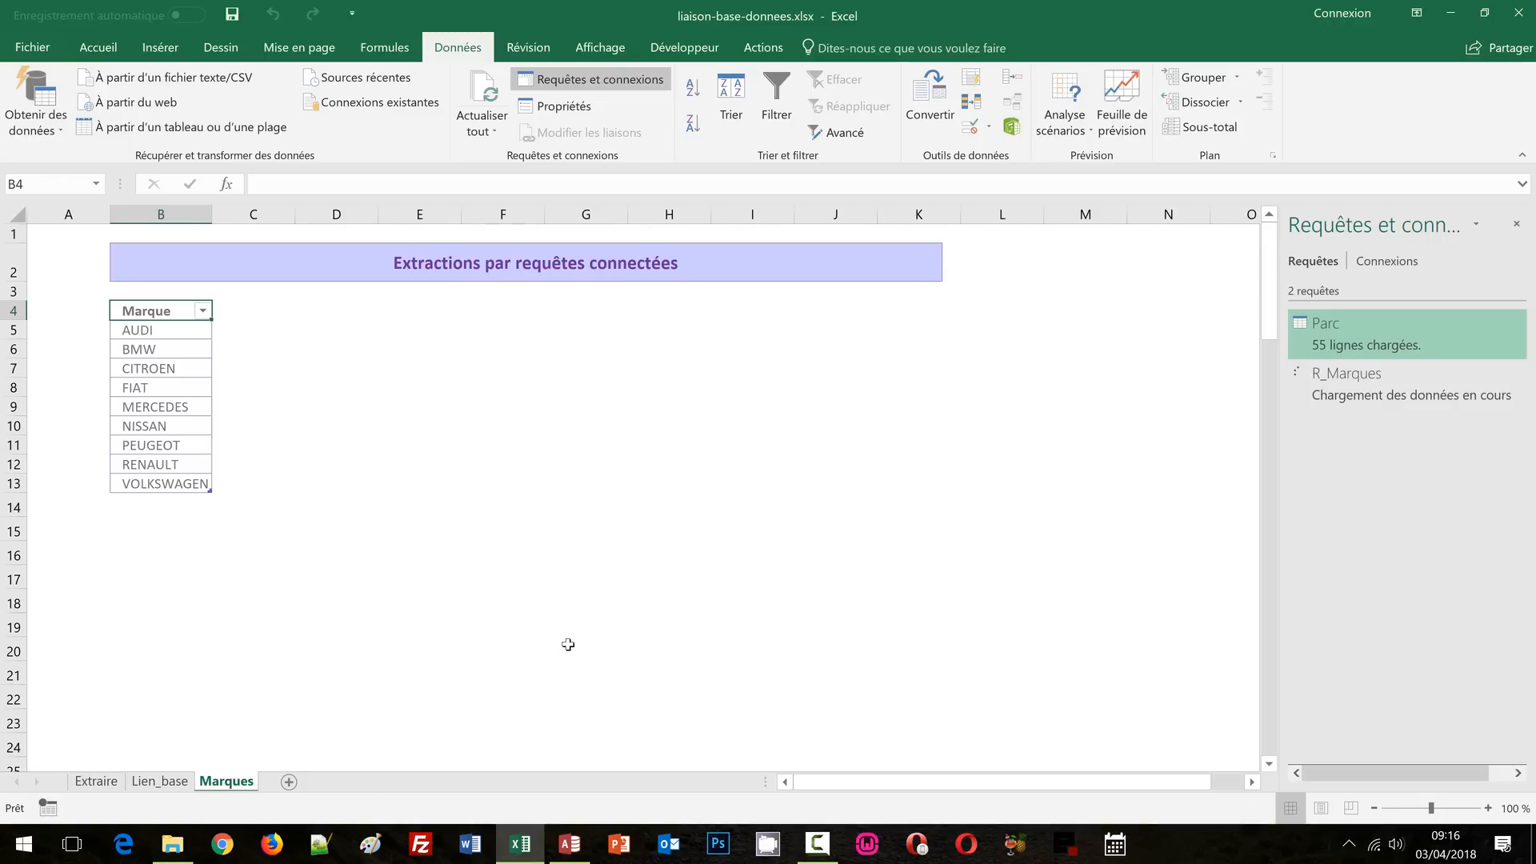
Set the R_Marques query to refresh every 2 minutes and whenever the file is opened
right_click(1345, 391)
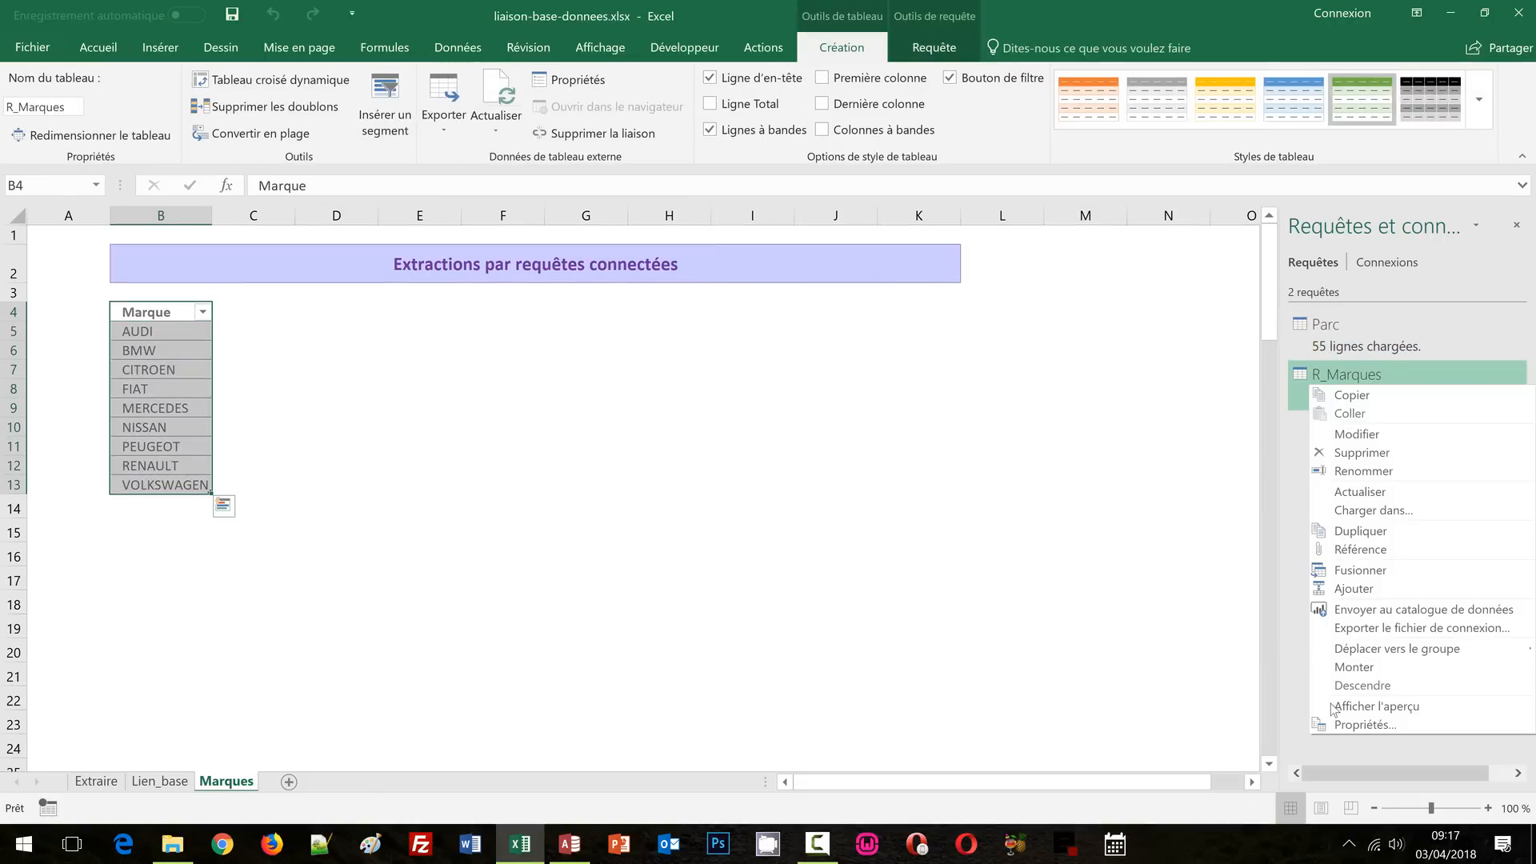
click(1338, 722)
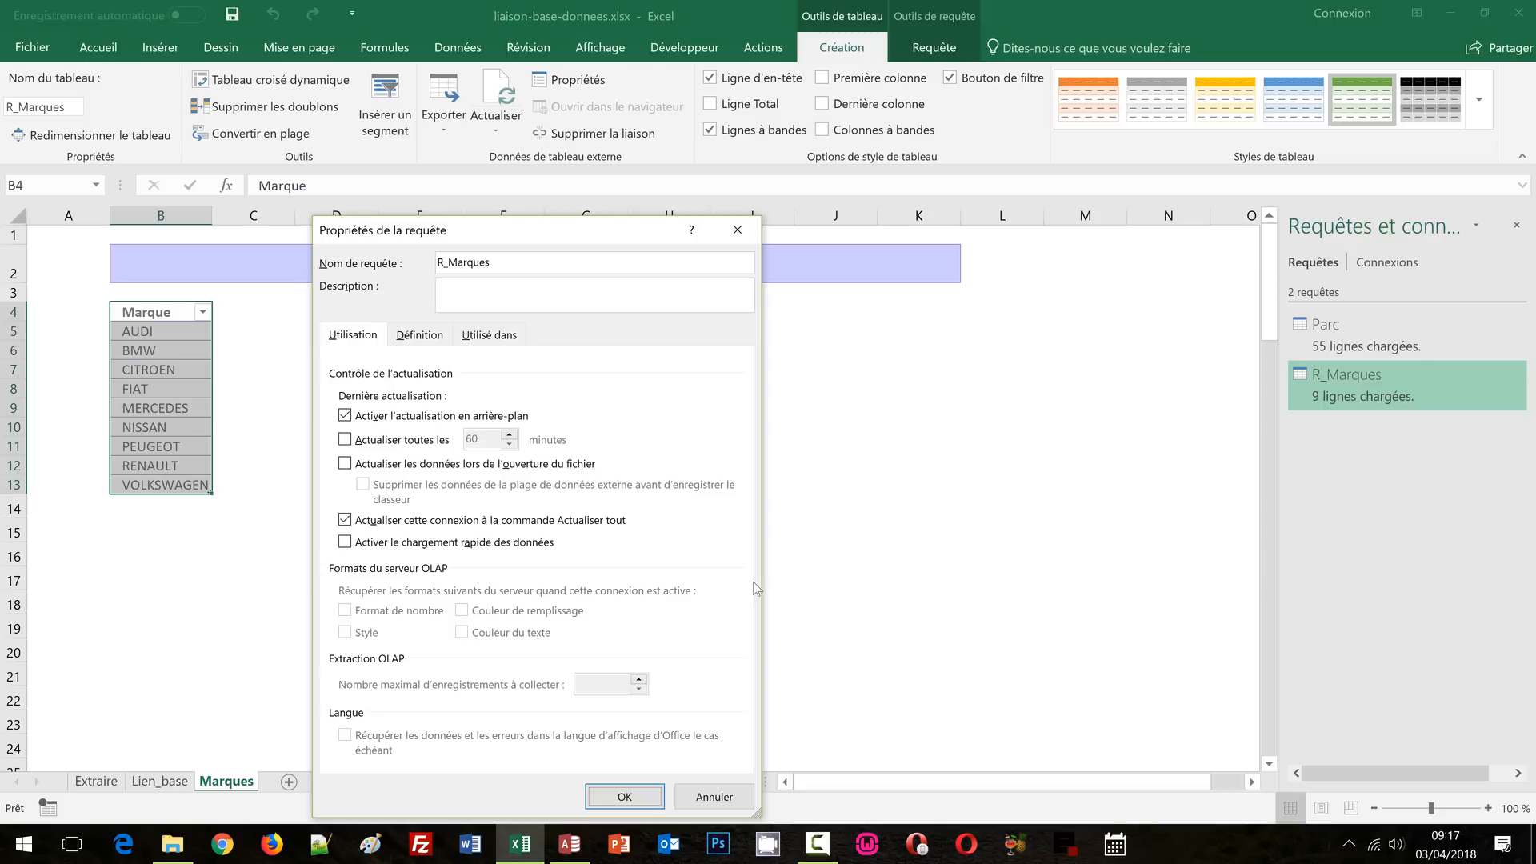
click(344, 439)
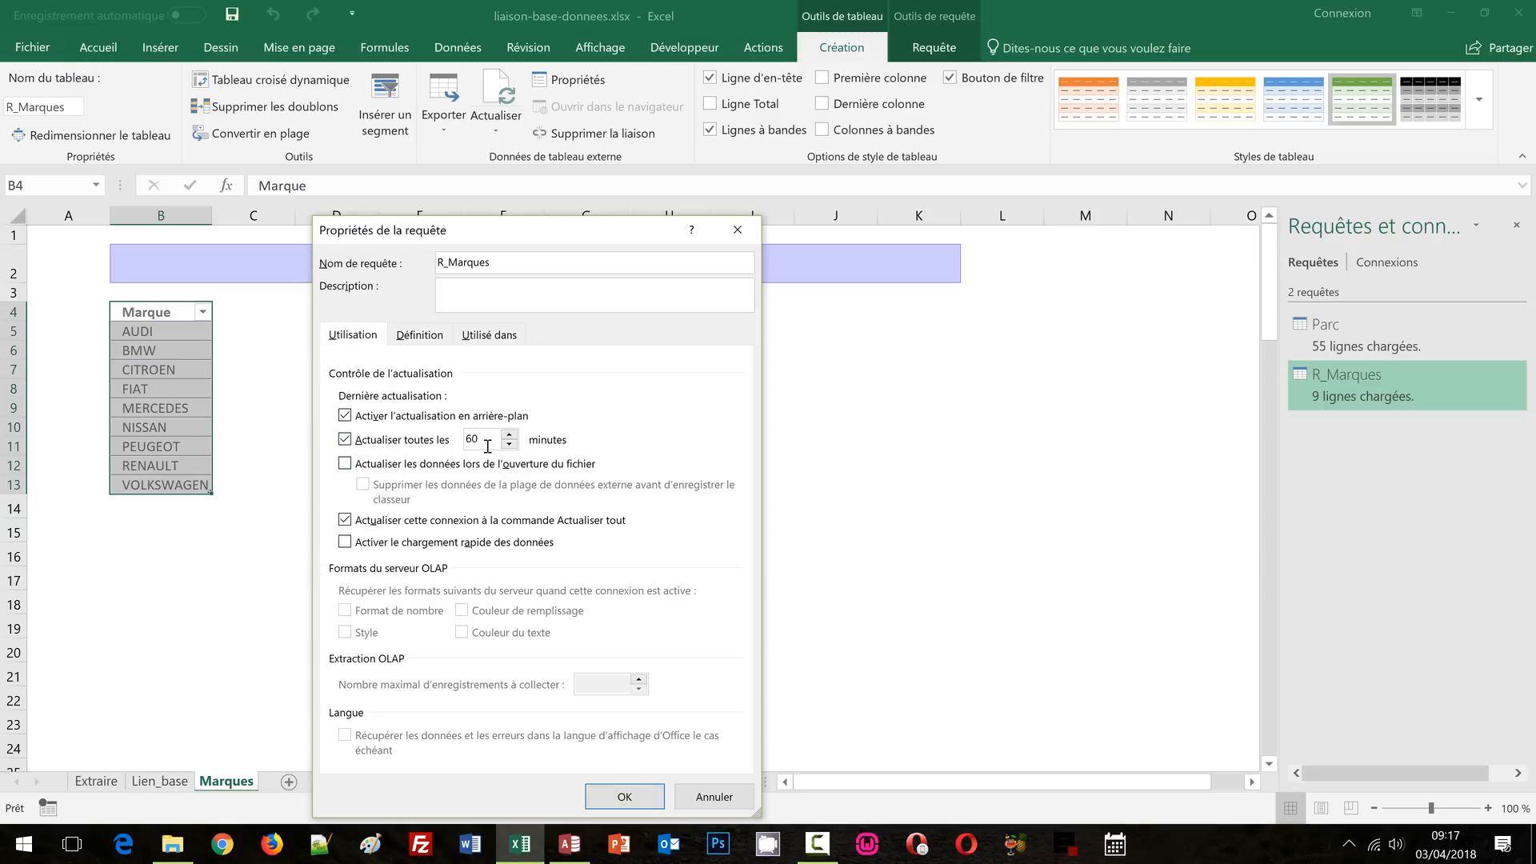
drag(484, 439, 462, 442)
text(2)
click(345, 464)
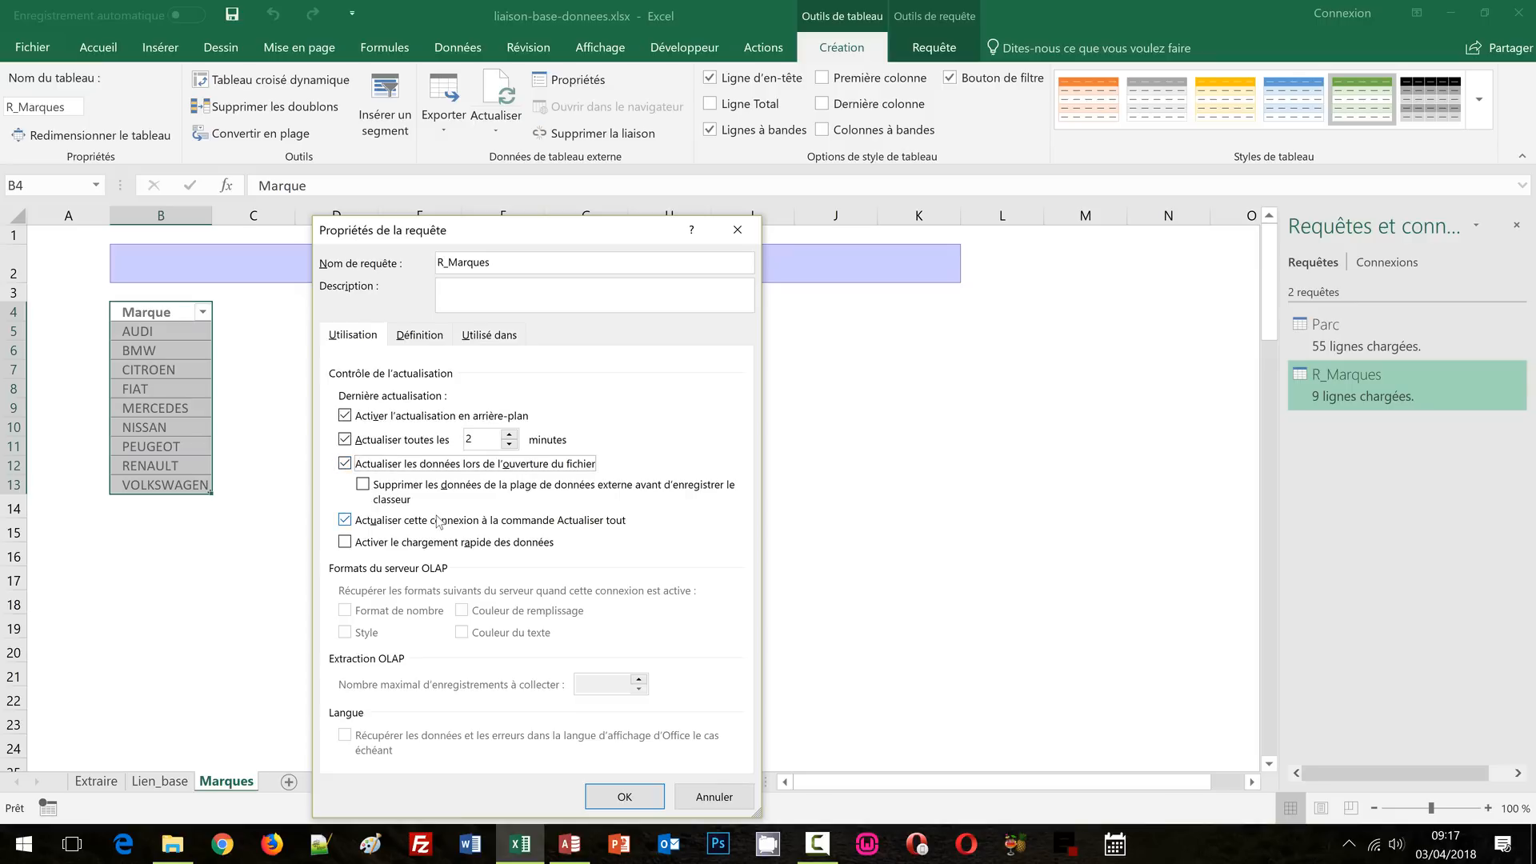
click(623, 797)
From cell C4, get data from the Access database donnees-externes.accdb and choose the R_Audi query
click(226, 307)
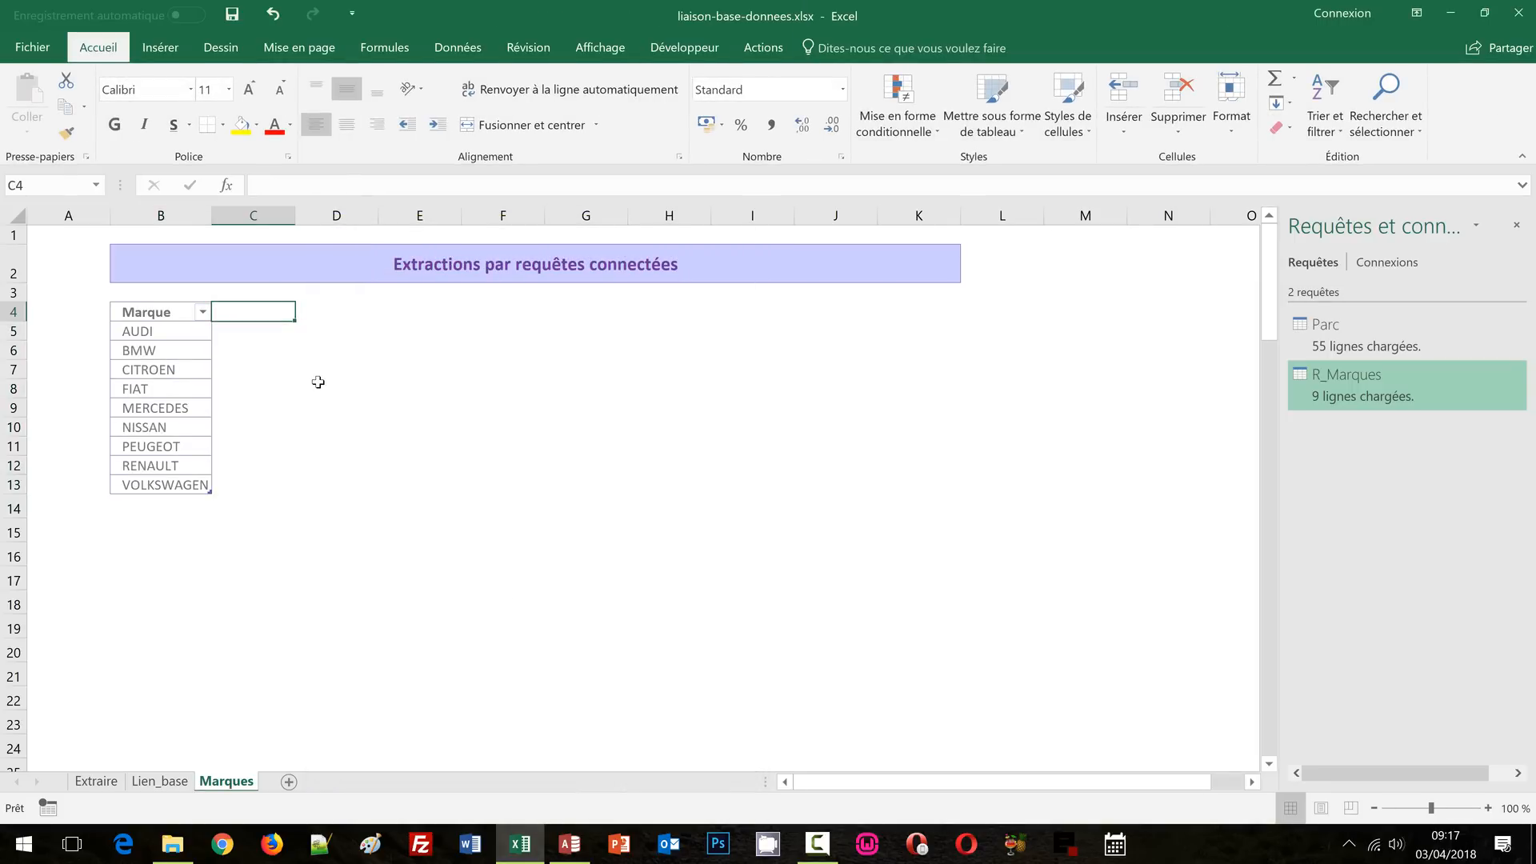
click(460, 52)
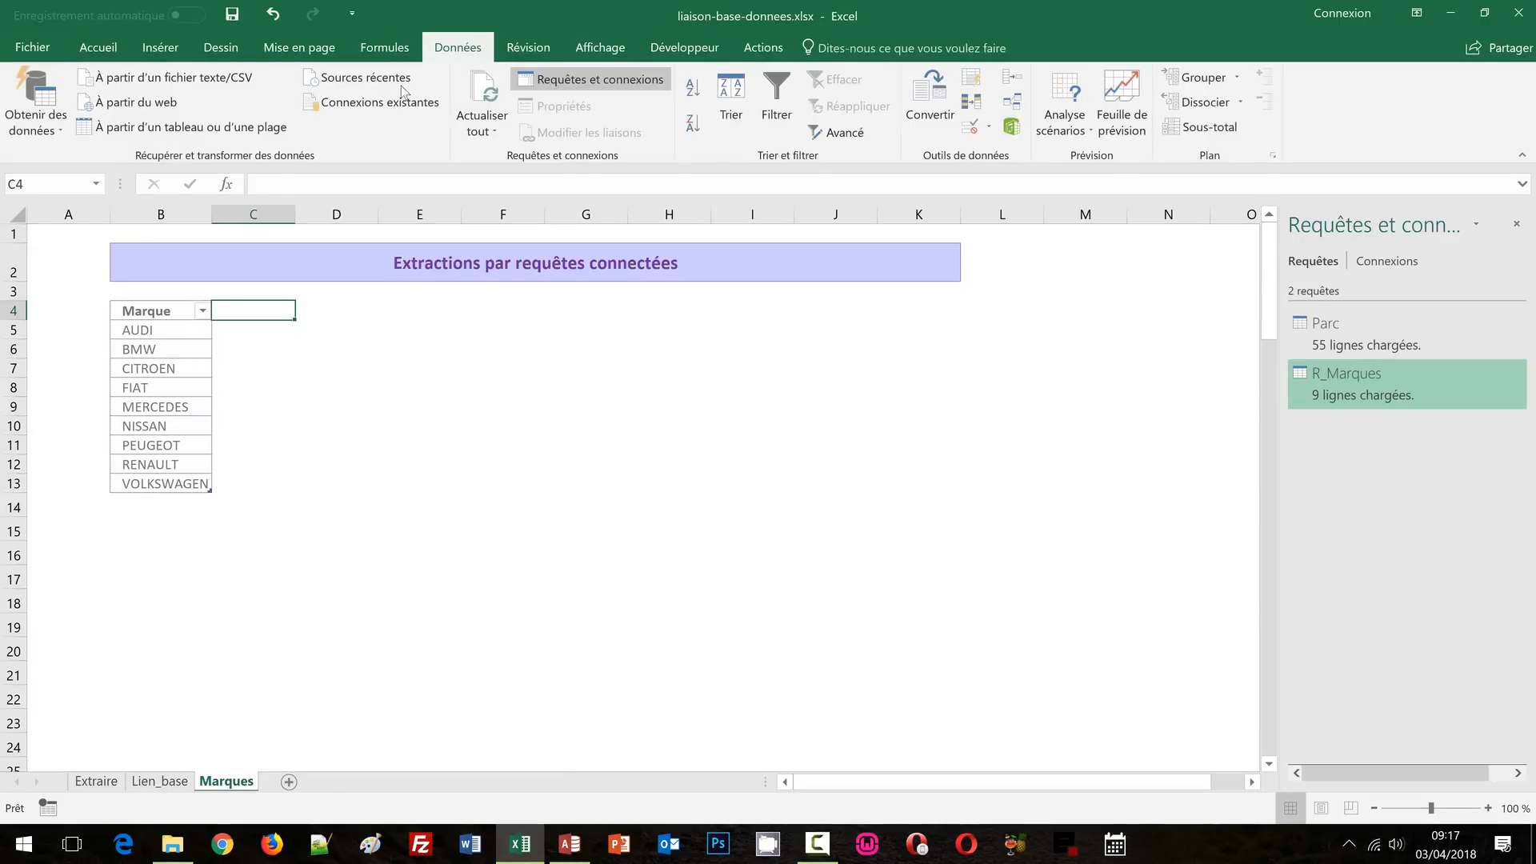
click(50, 132)
mouse_move(121, 207)
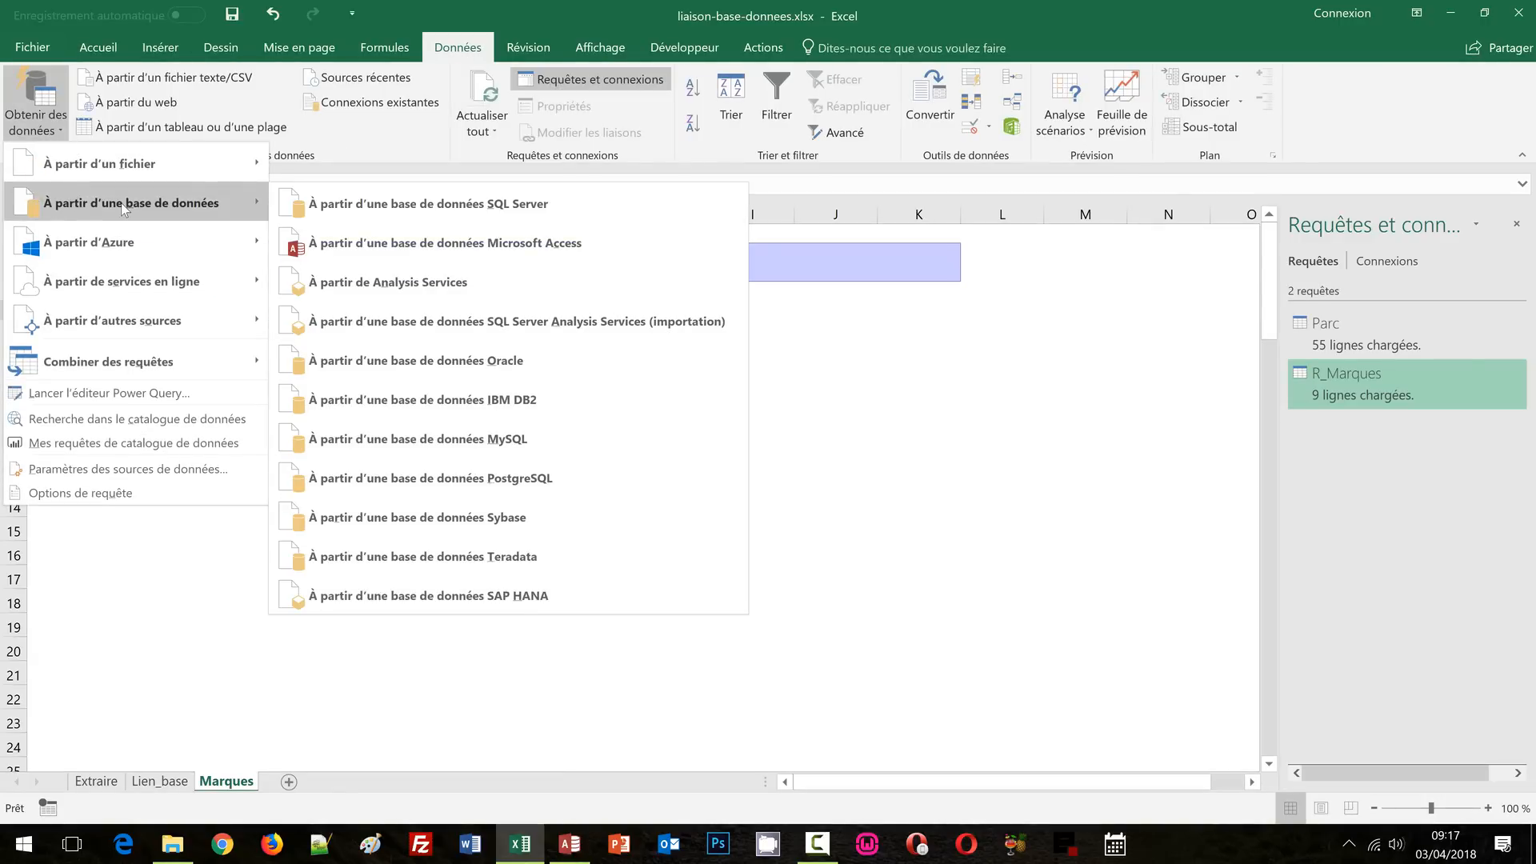
click(445, 243)
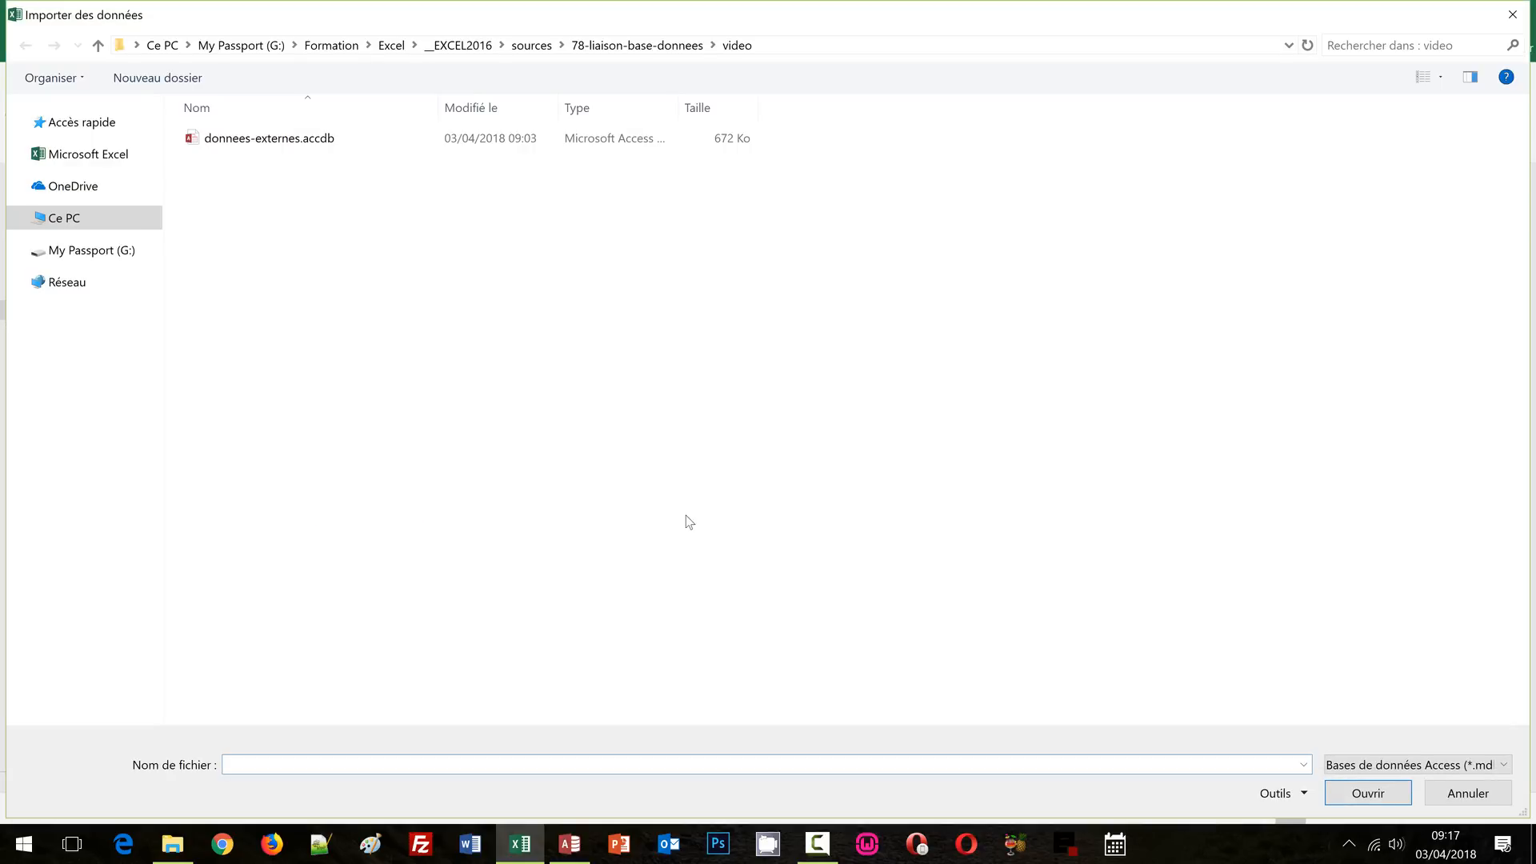
double_click(309, 141)
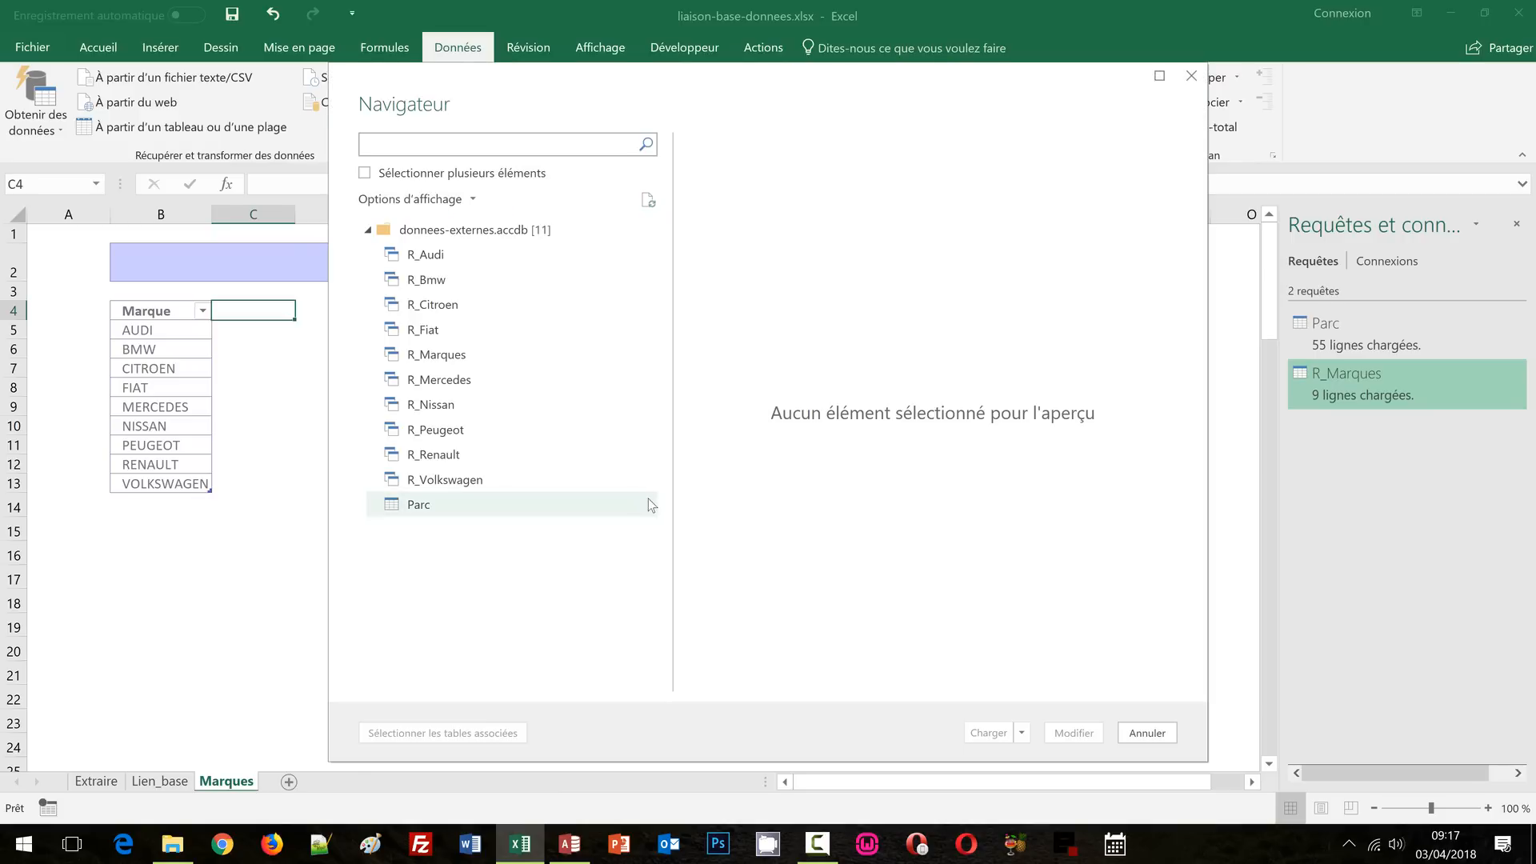
click(426, 257)
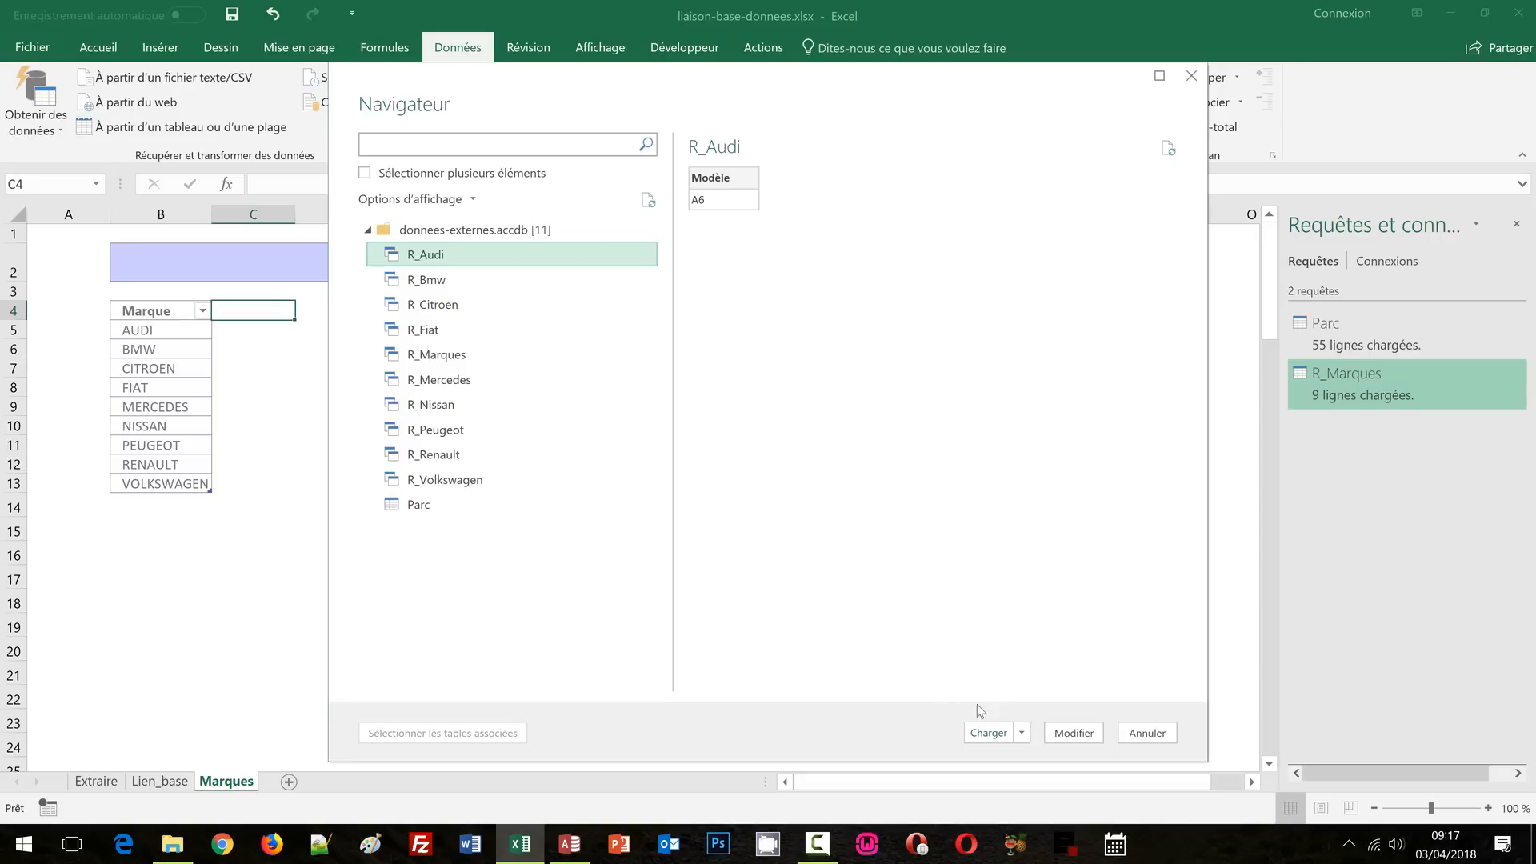
Load the R_Audi query as a table into cell C4 of the existing Marques sheet
click(1023, 733)
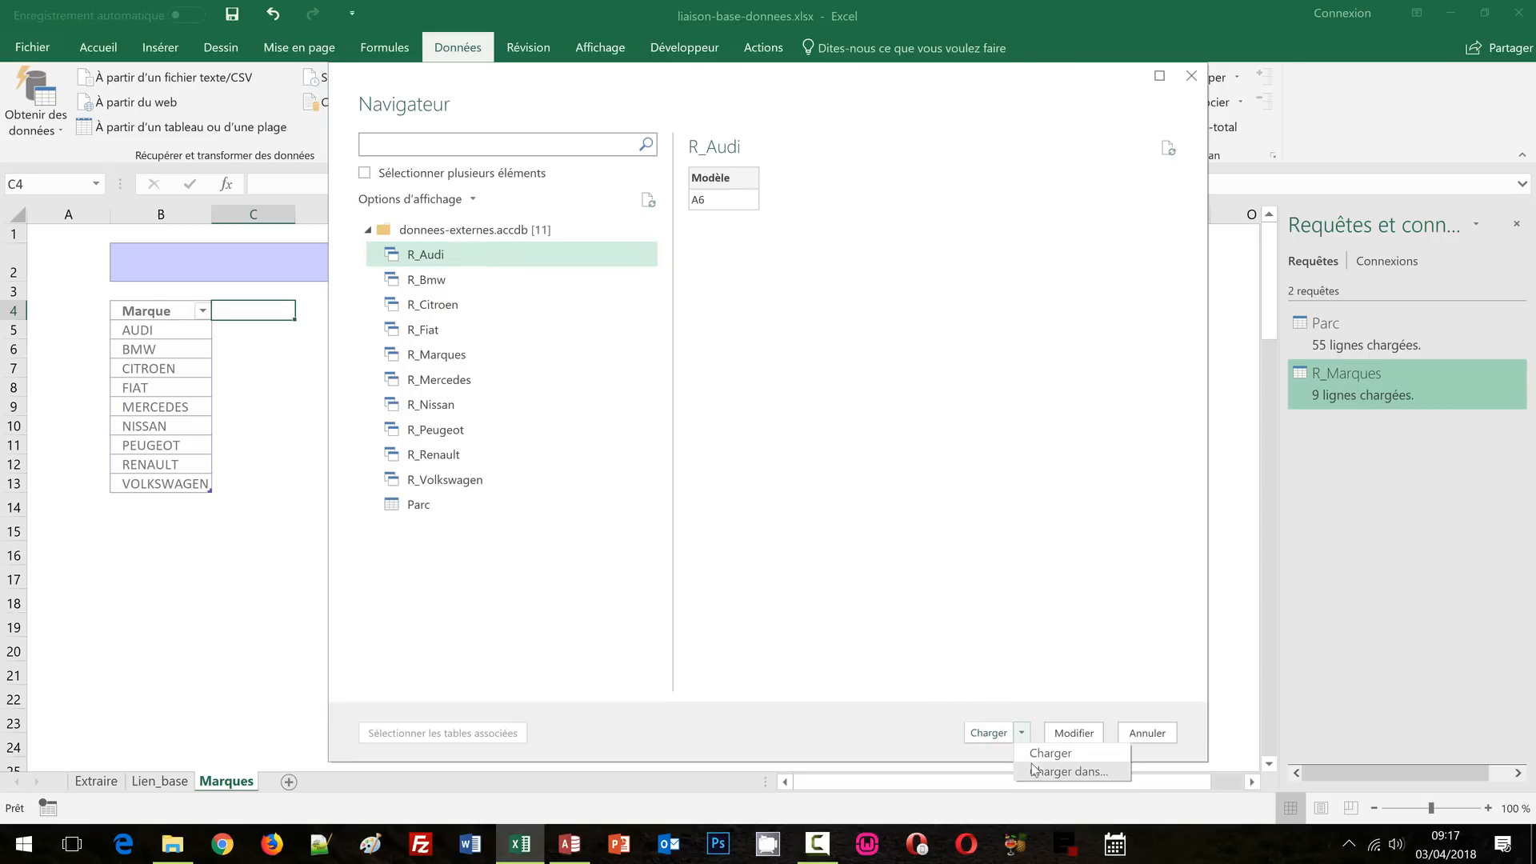
click(1033, 771)
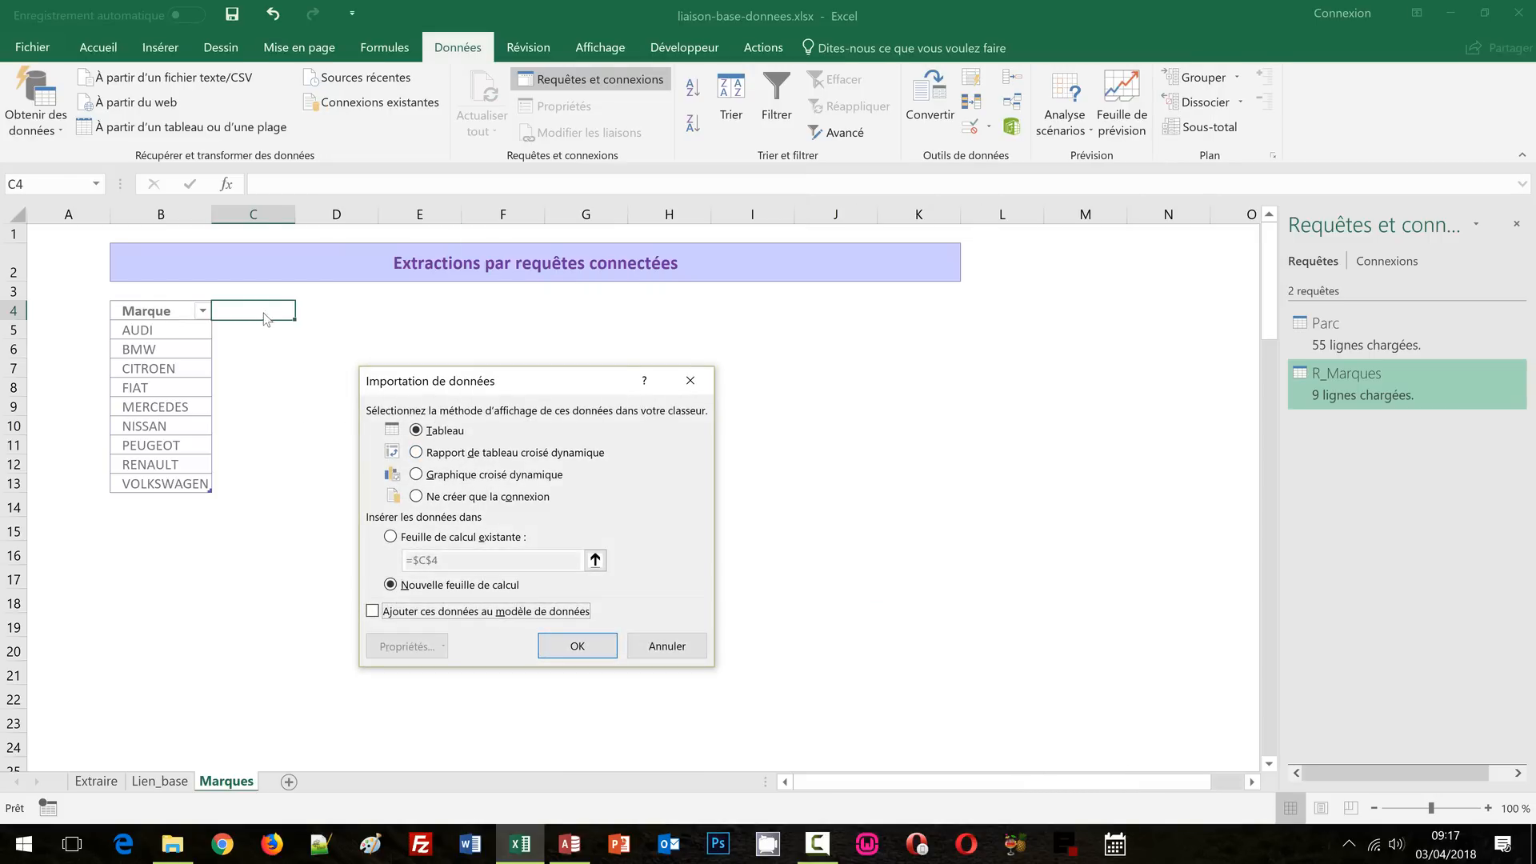
click(391, 537)
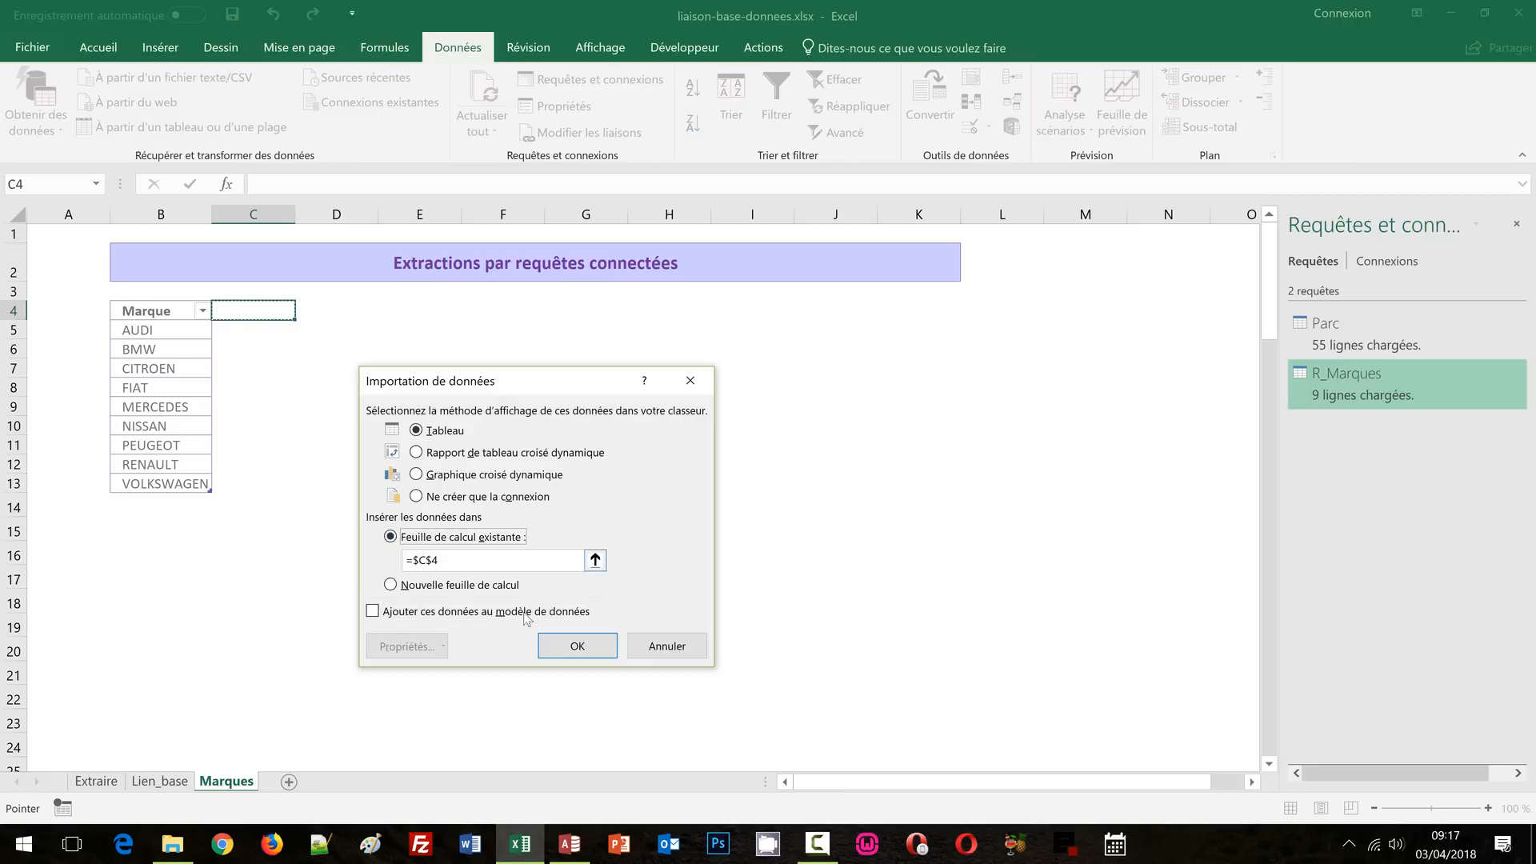
click(596, 648)
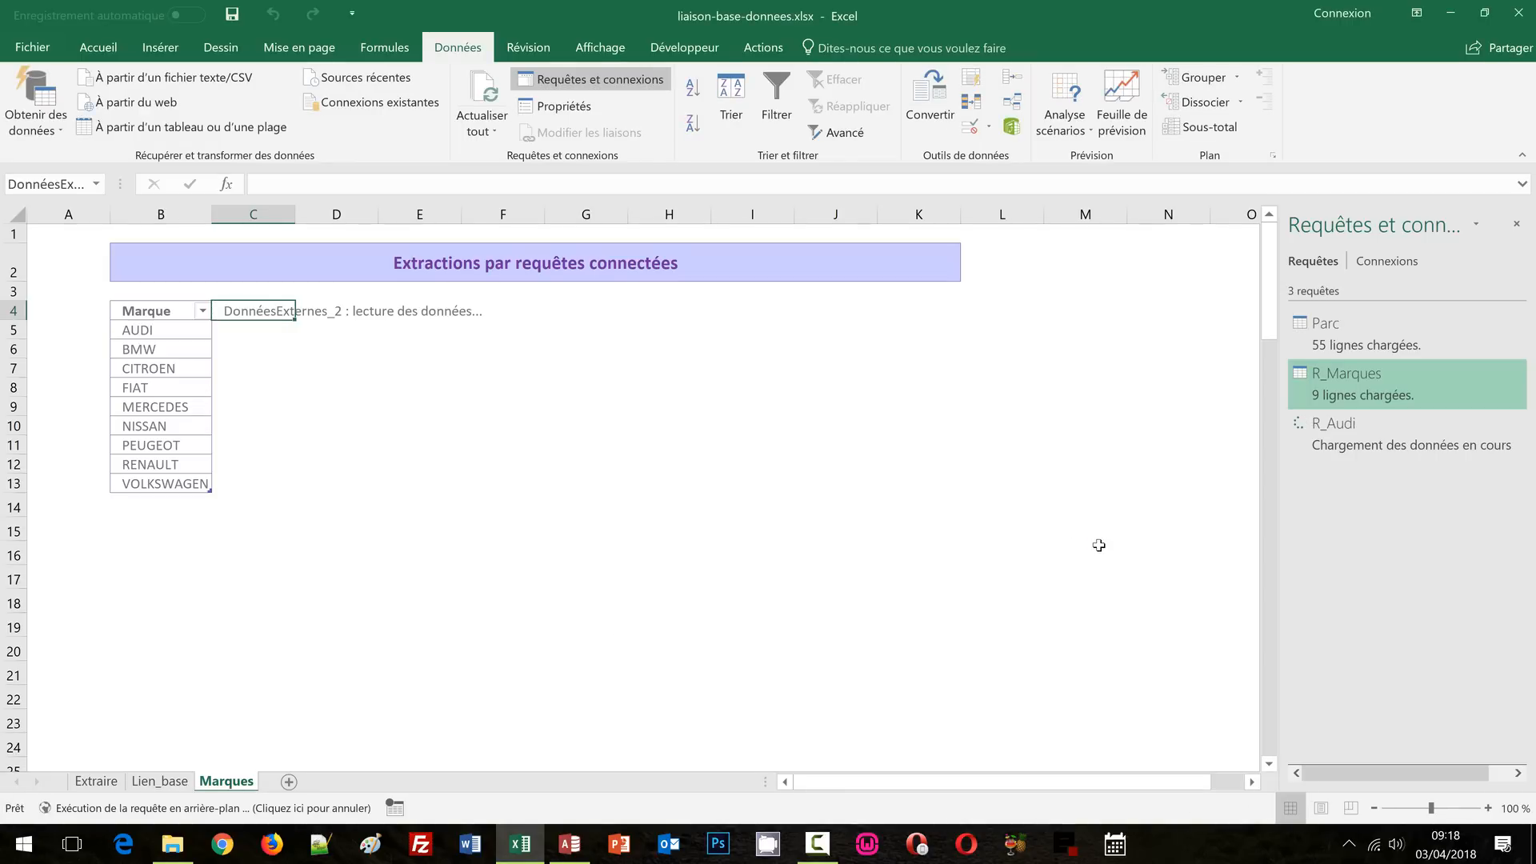
Set the R_Audi query to refresh every 2 minutes and whenever the file is opened
right_click(1330, 445)
click(1363, 786)
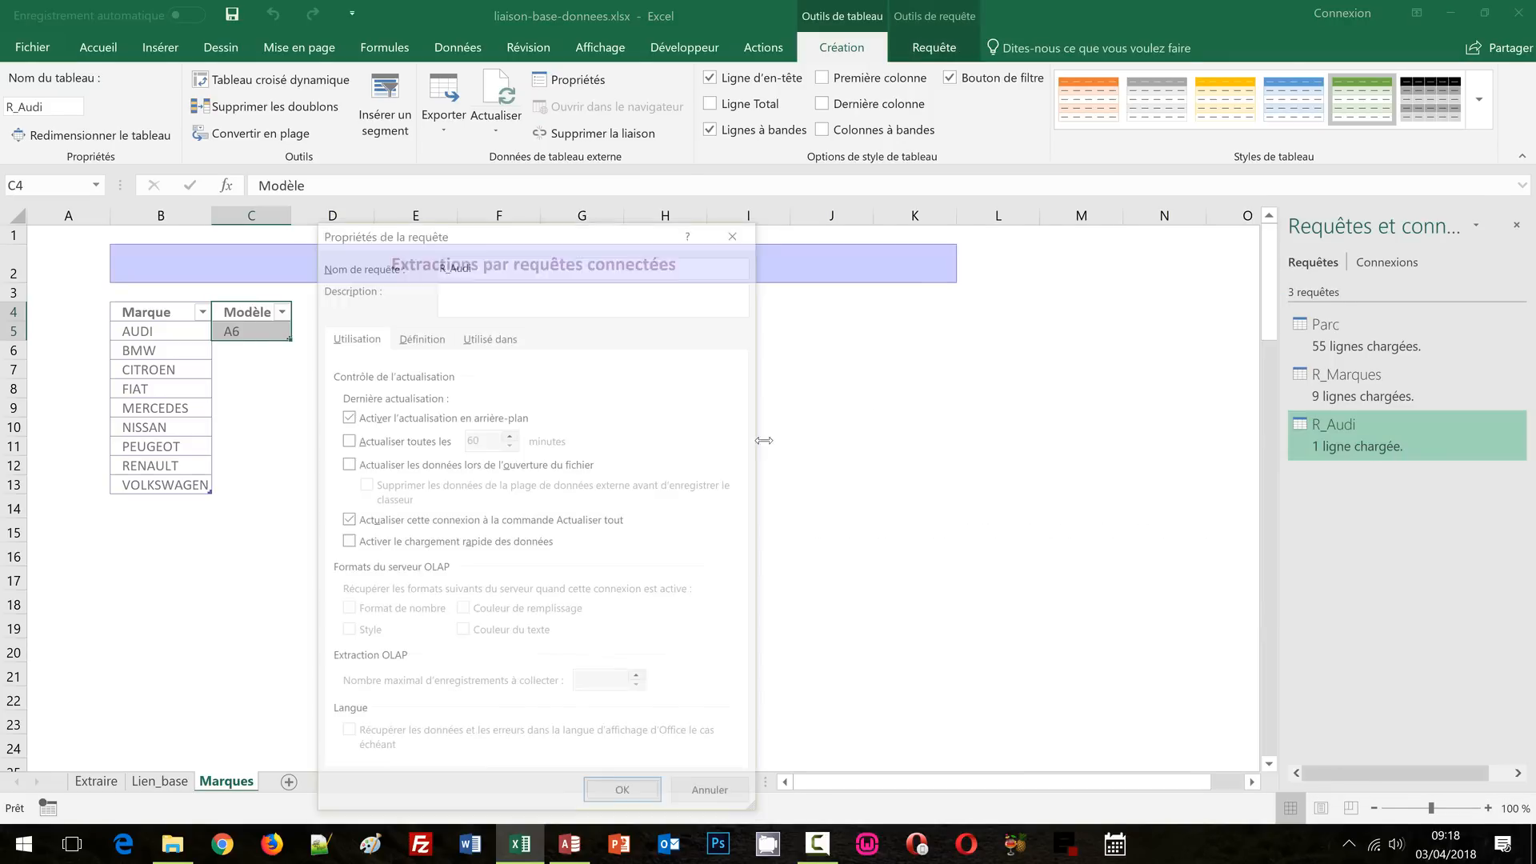
click(372, 445)
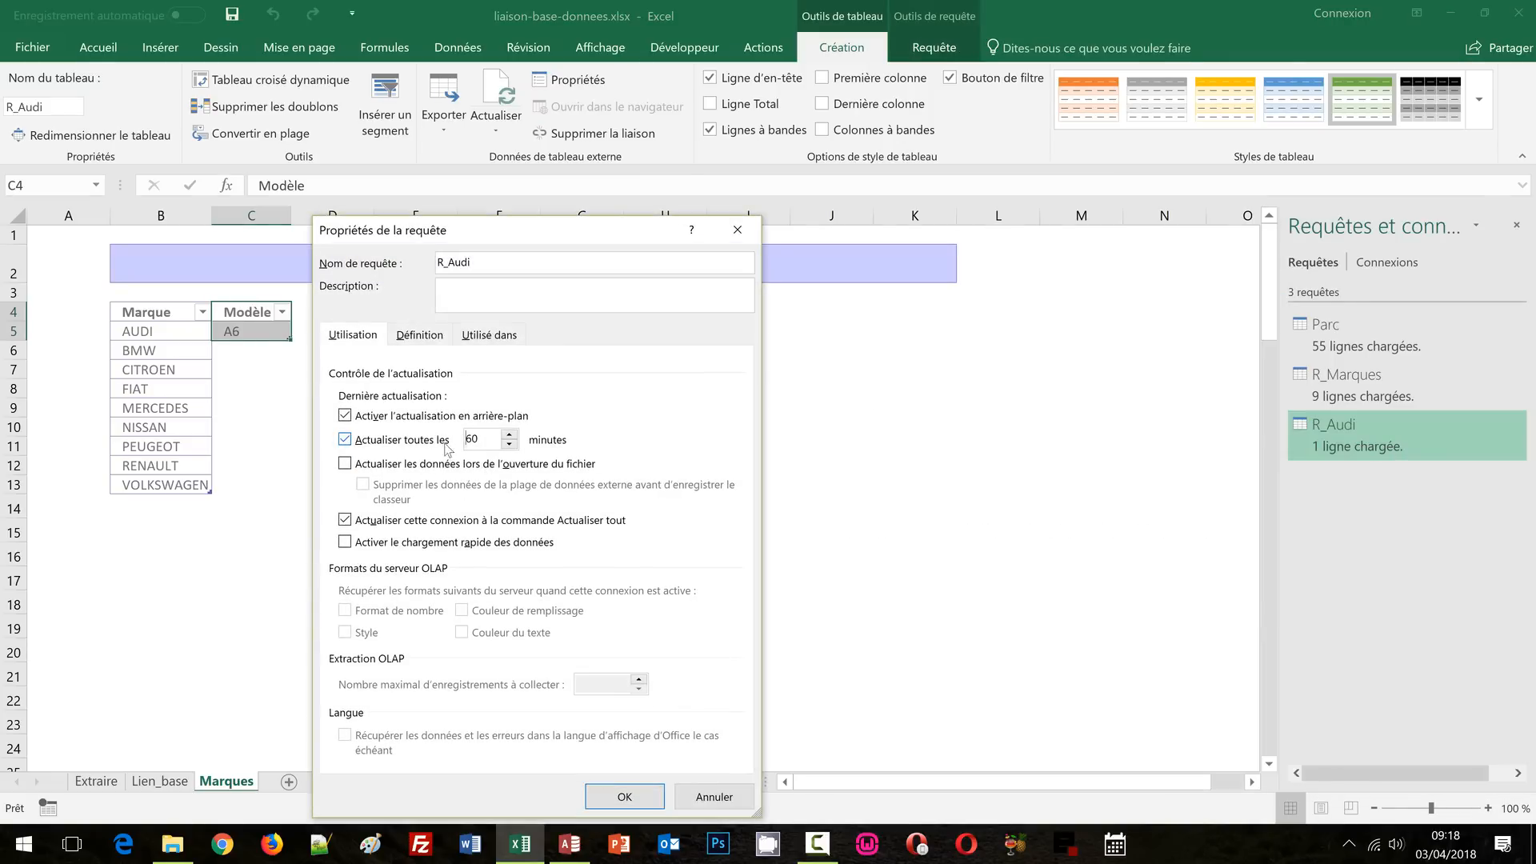
double_click(473, 440)
text(2)
click(404, 465)
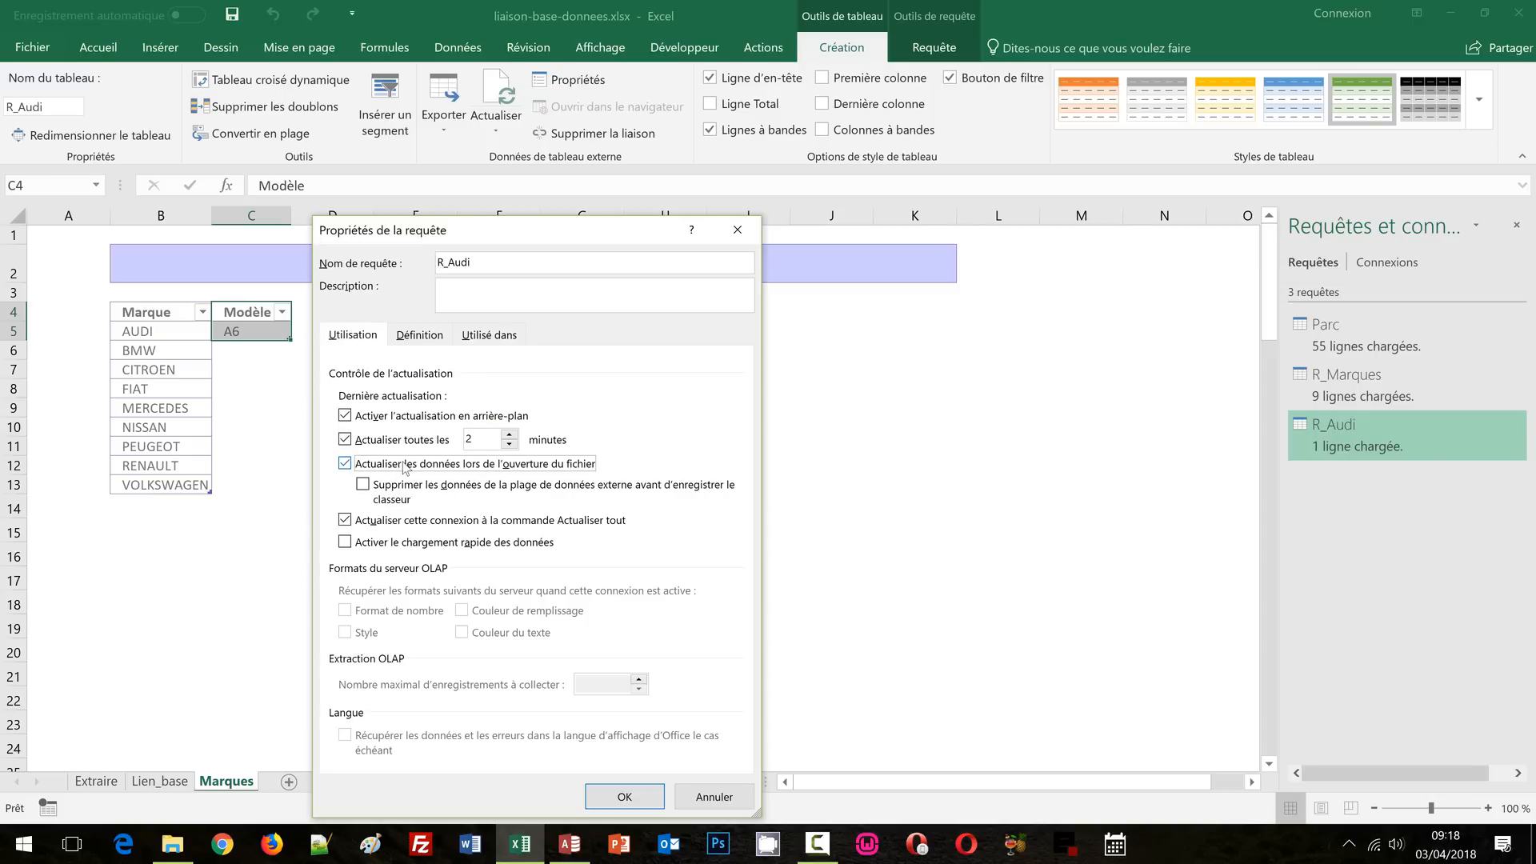
click(625, 796)
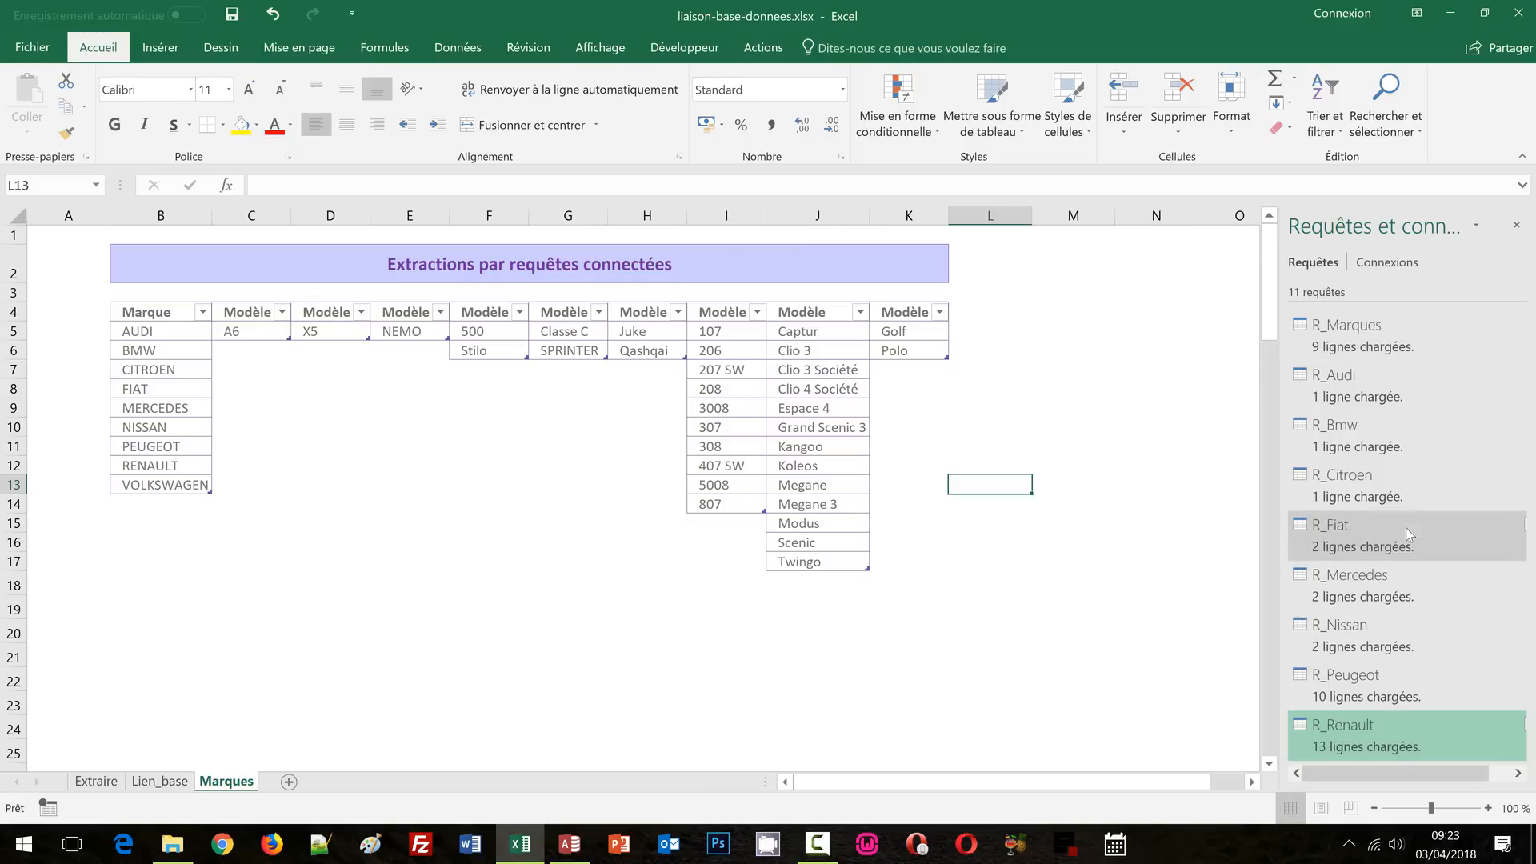
Review the imported brand names in B5:B13 of the Marques sheet and go to the Extraire sheet
click(457, 448)
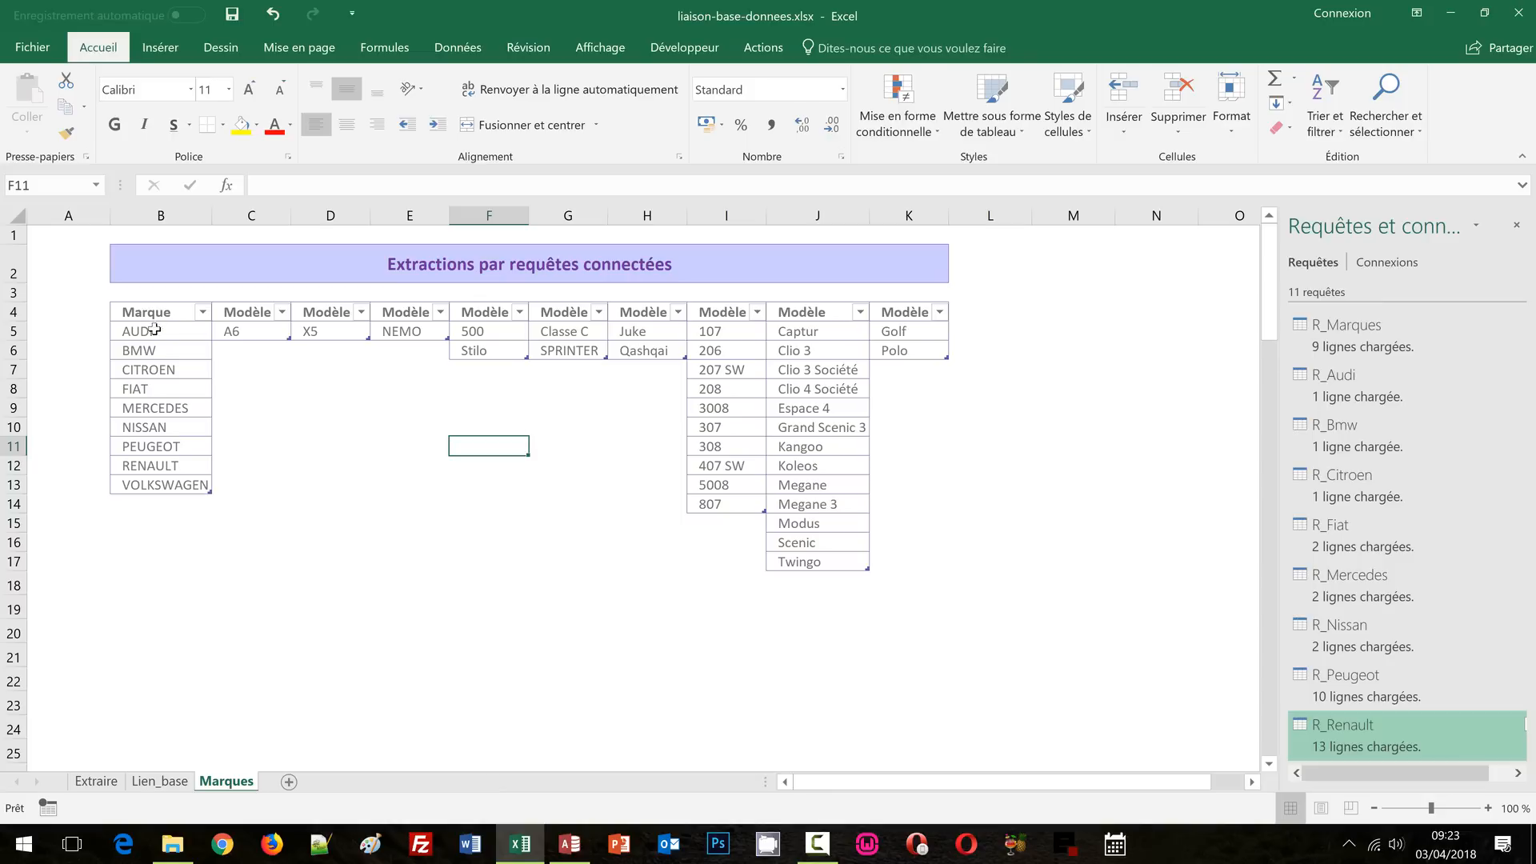
drag(155, 332, 165, 488)
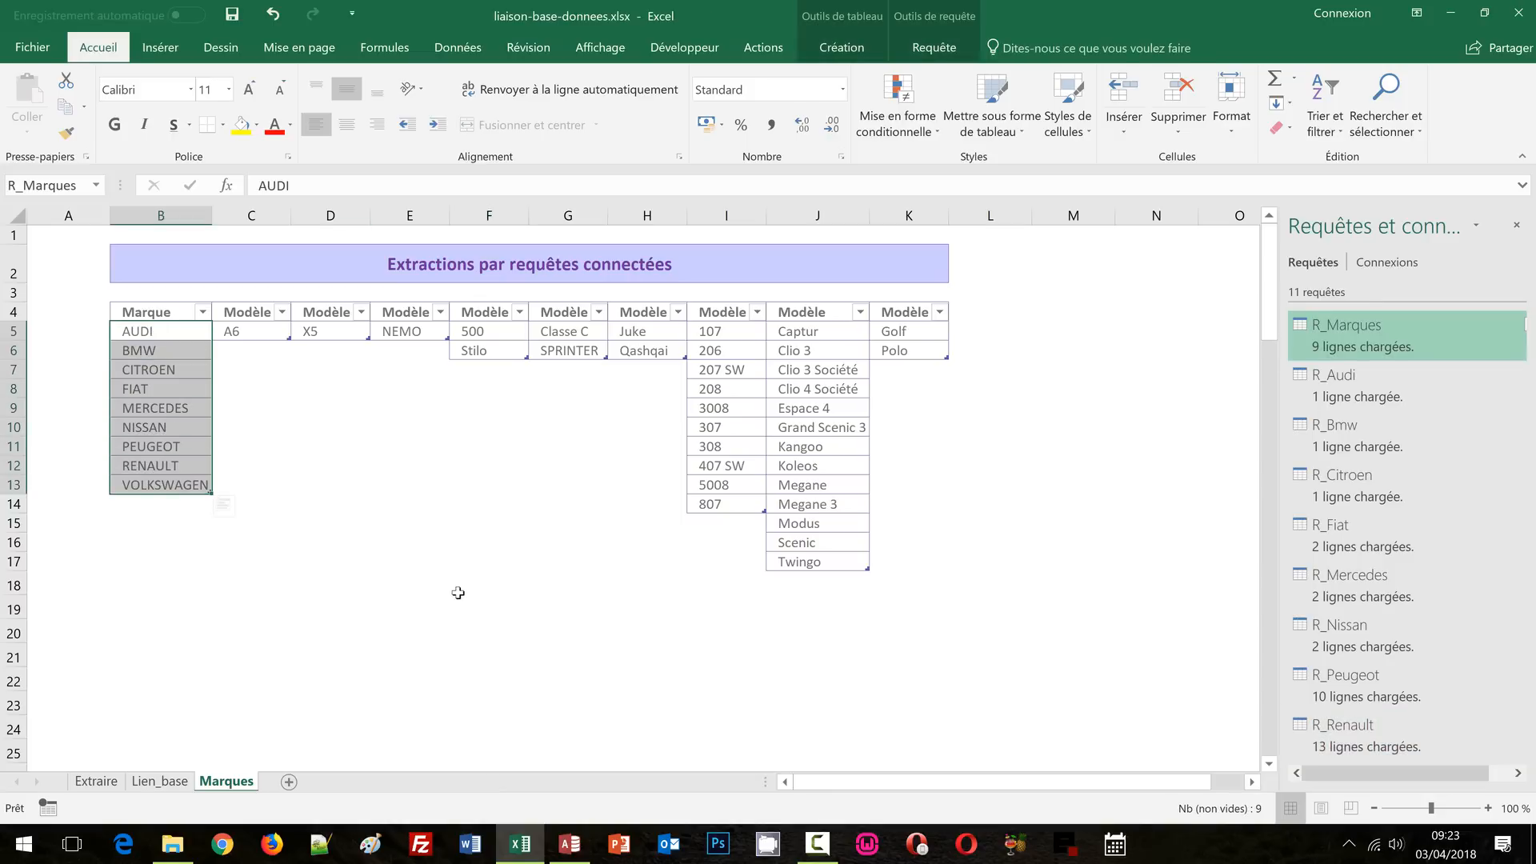
click(96, 782)
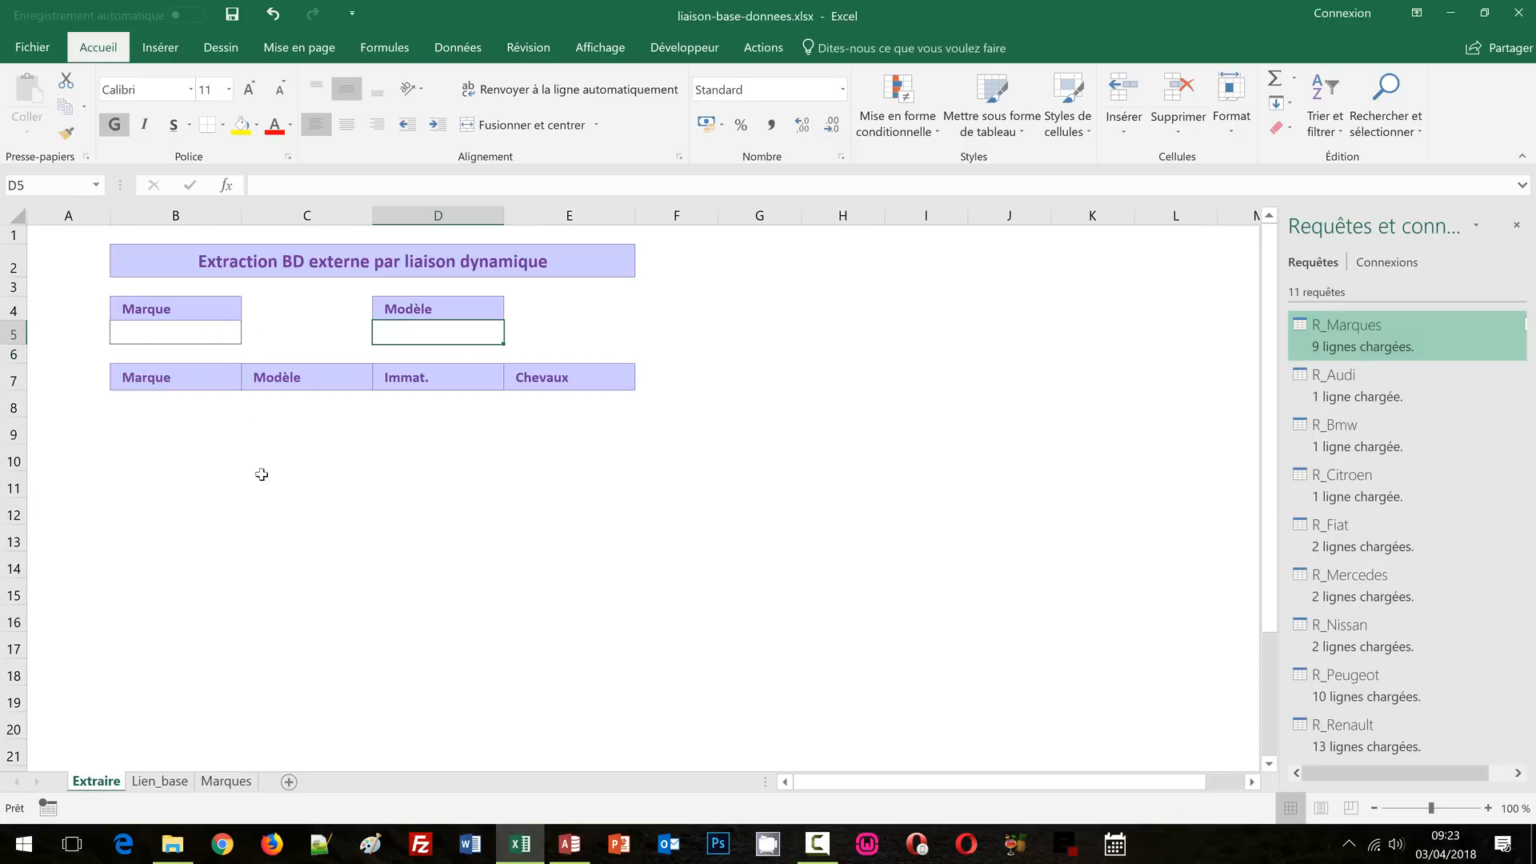
On the Marques sheet, select the Renault models in J5:J17 to check the name assigned to that range
click(234, 786)
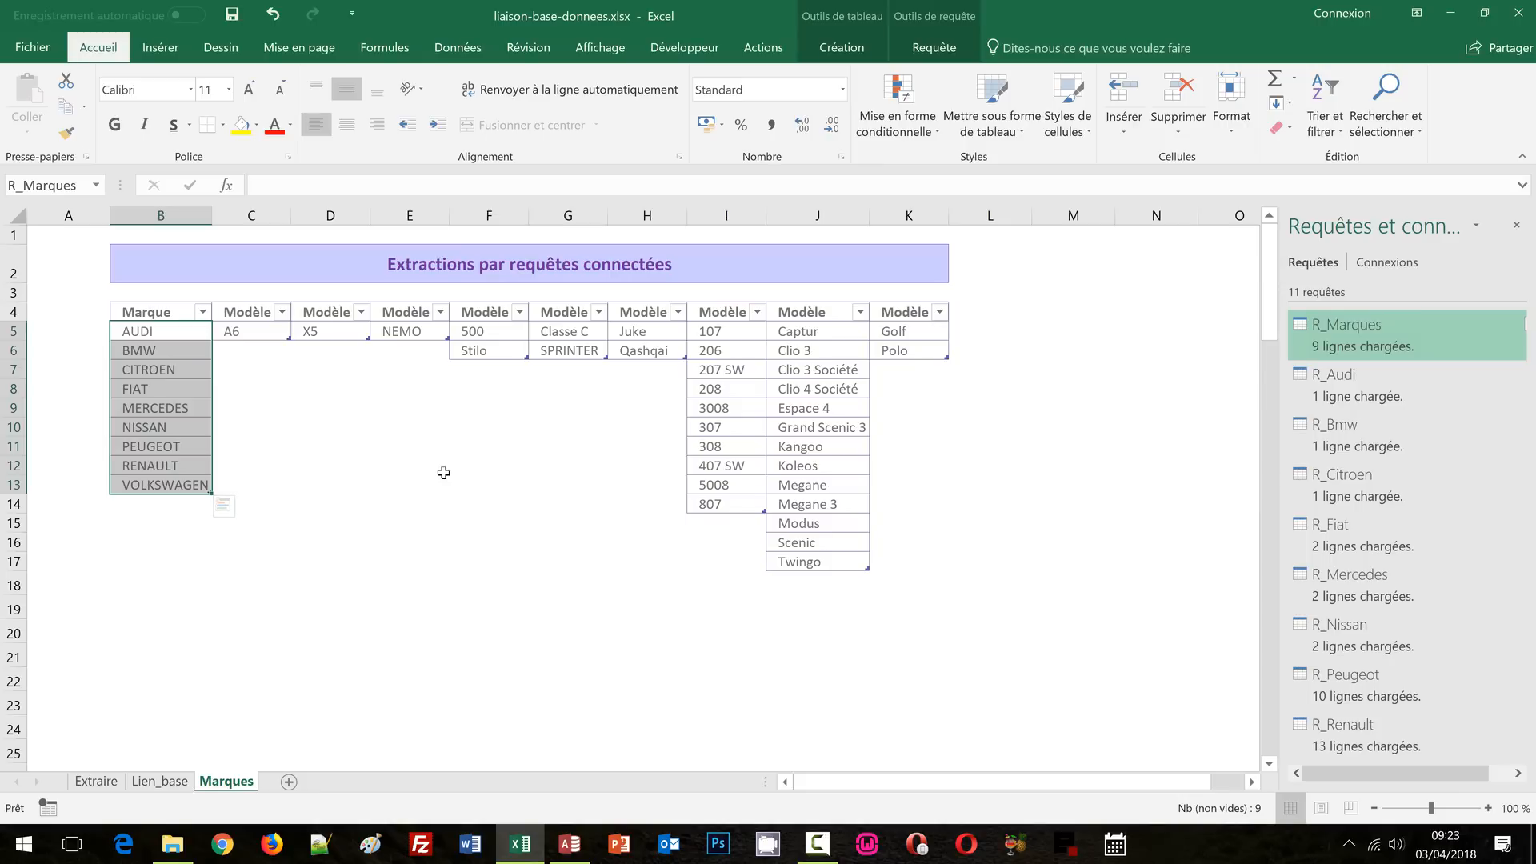
click(1020, 429)
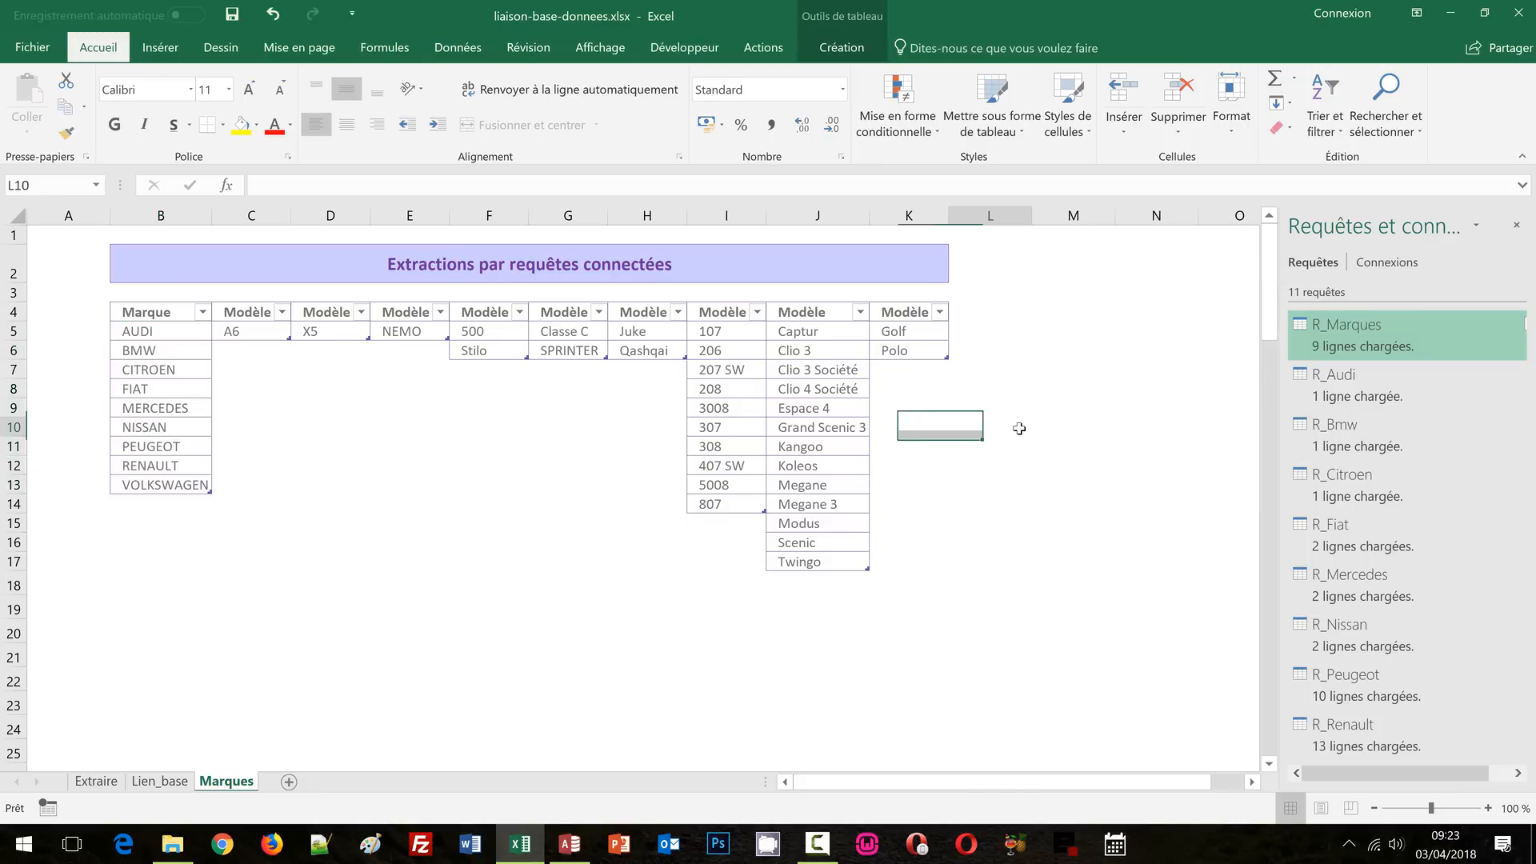
drag(793, 332, 819, 568)
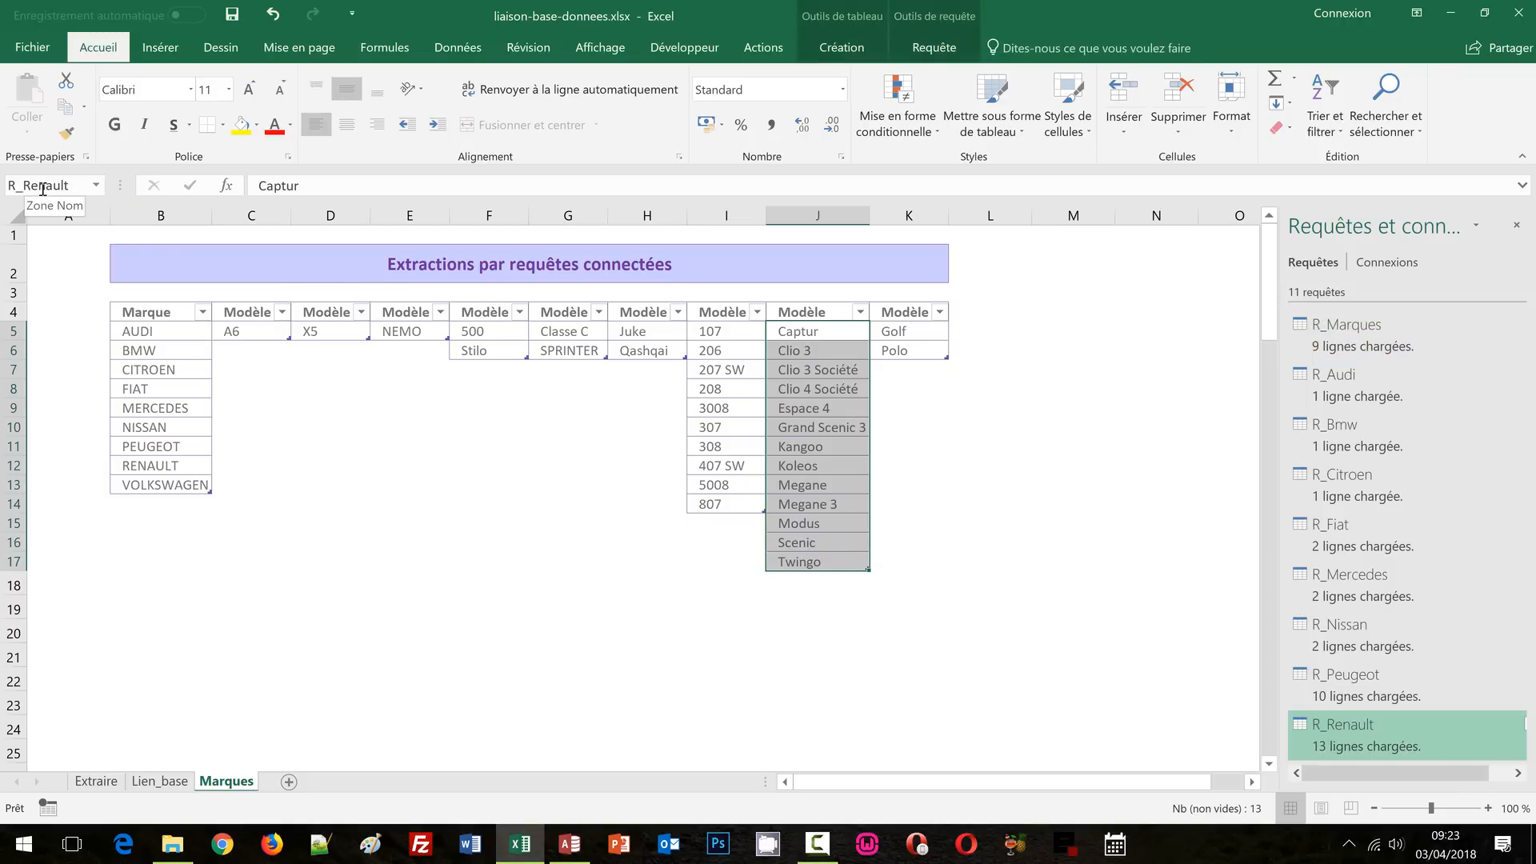
Switch to the donnees-externes database in Access, open the Parc form and start a new record
click(578, 858)
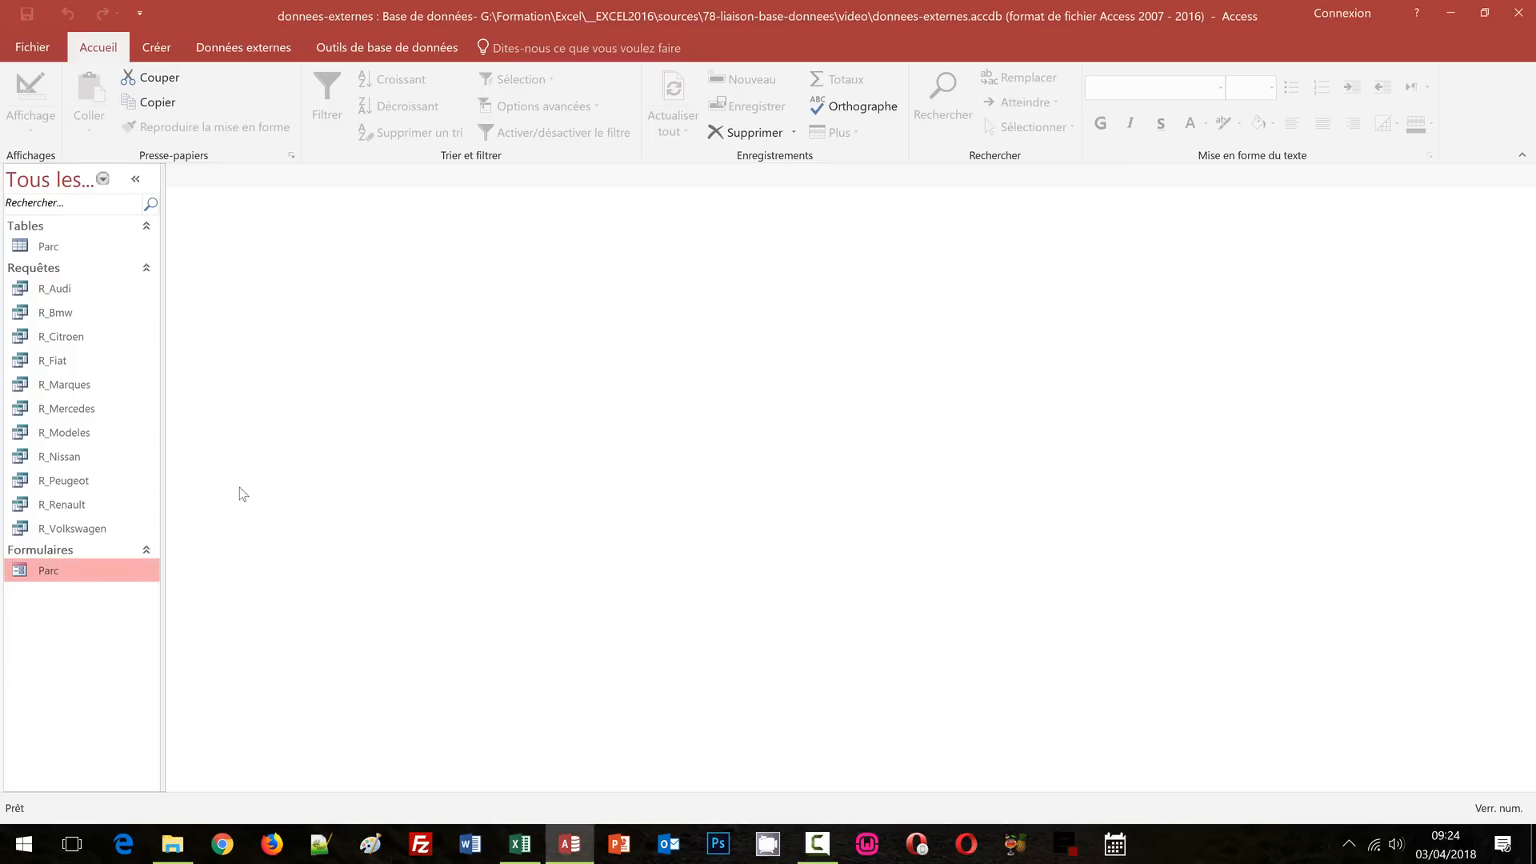
double_click(42, 570)
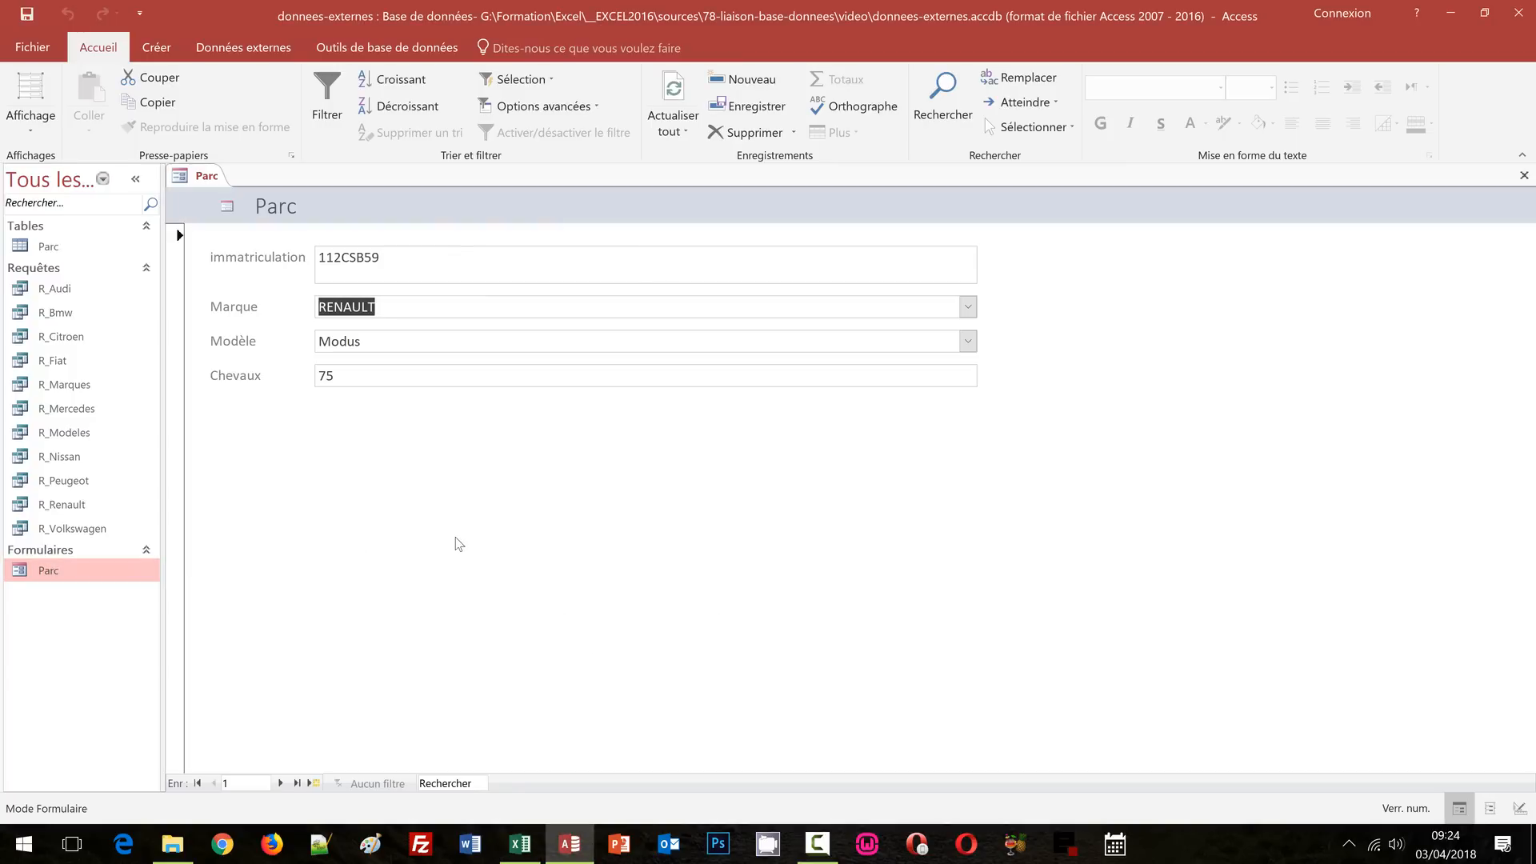
click(312, 783)
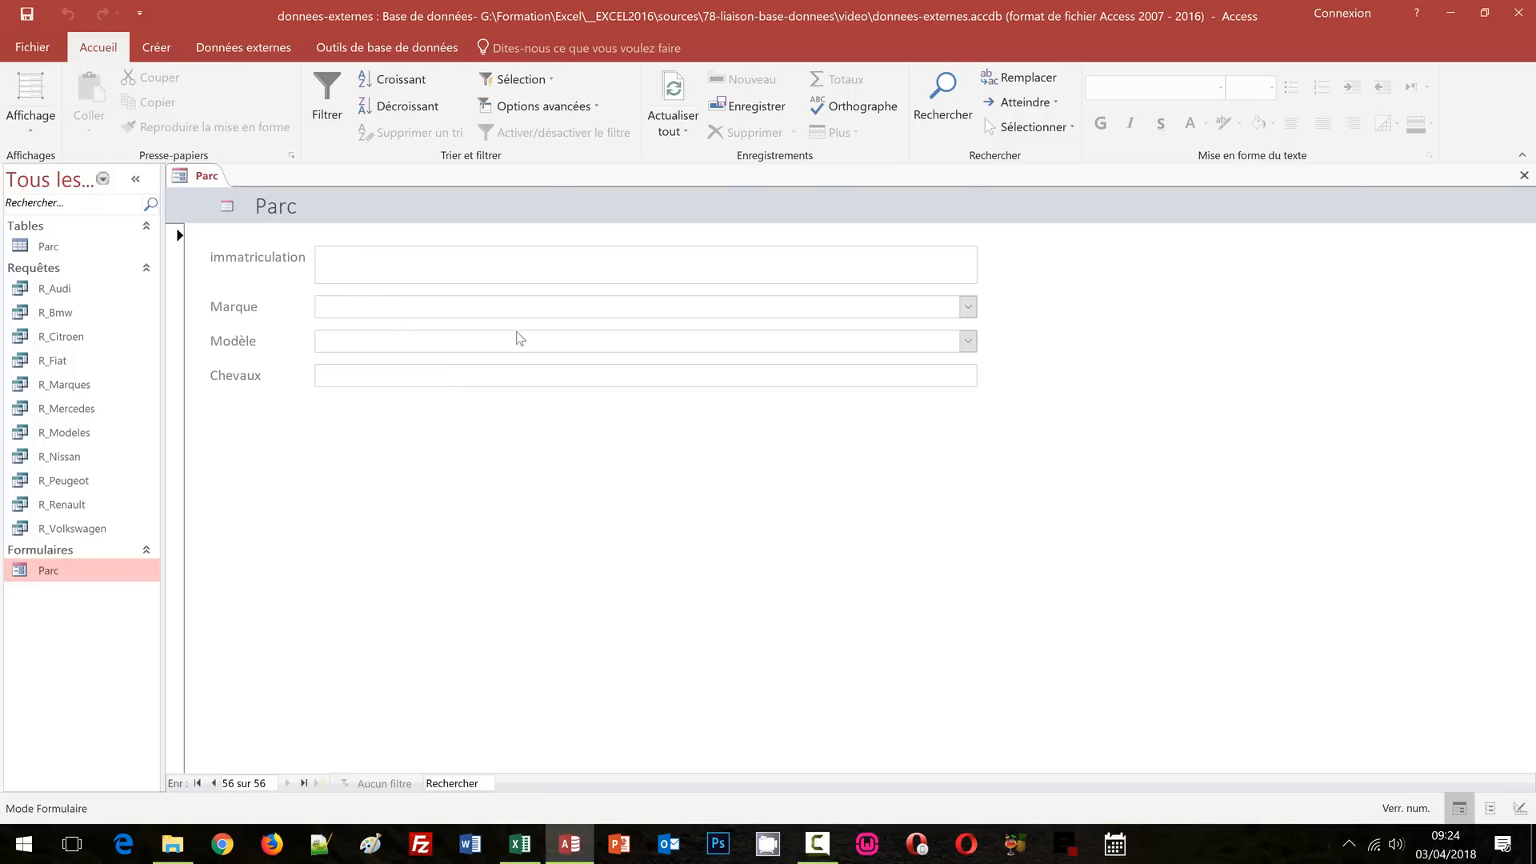
Fill in the record with immatriculation HD888TT, Marque MERCEDES, Modèle Classe B and Chevaux 110, and advance to a new record
text(HD888TT)
click(967, 307)
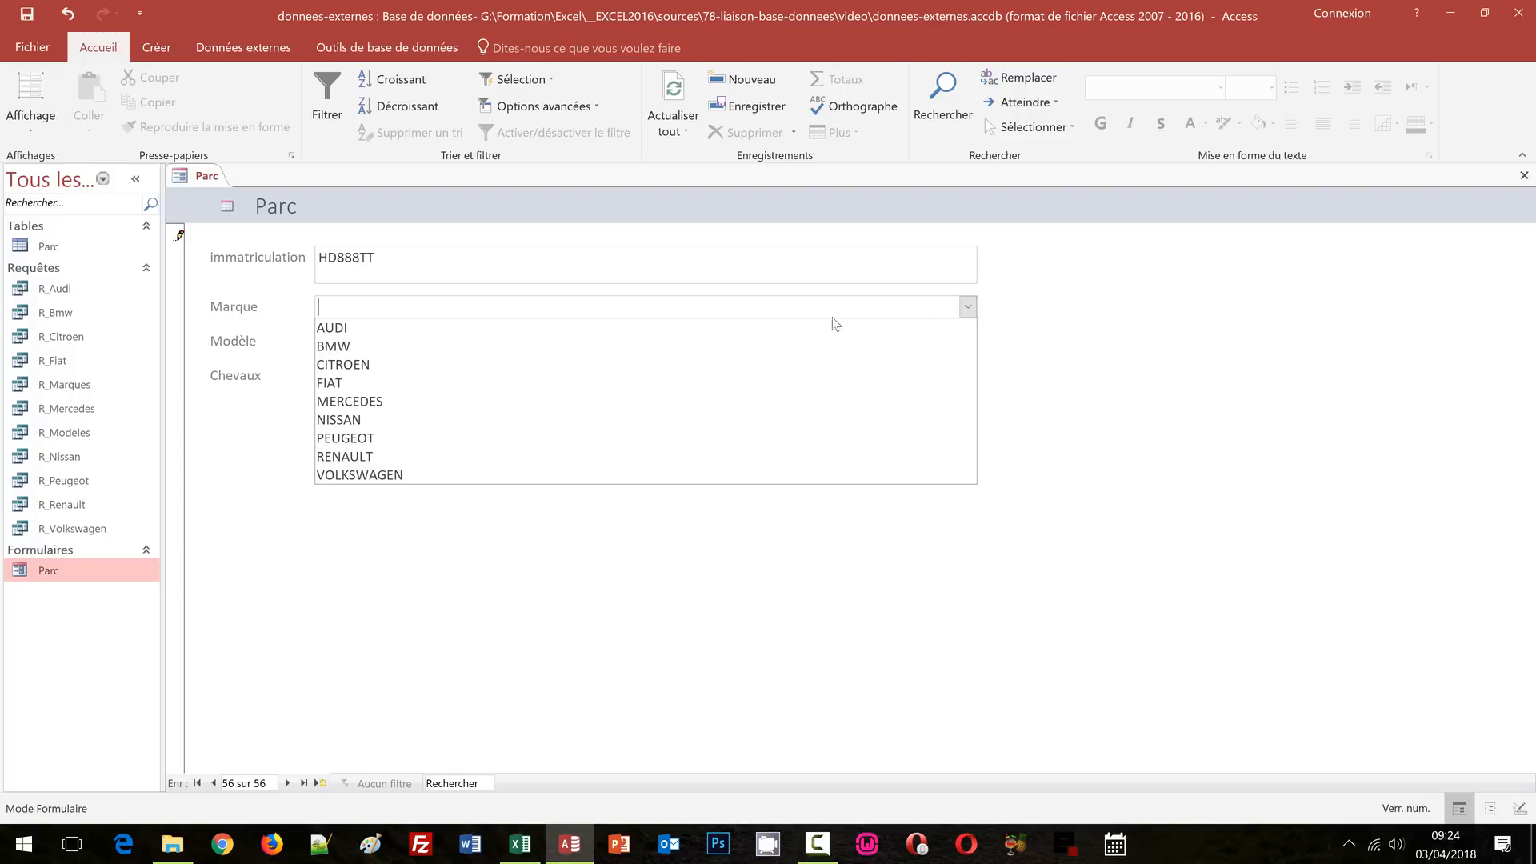
click(407, 402)
key(Tab)
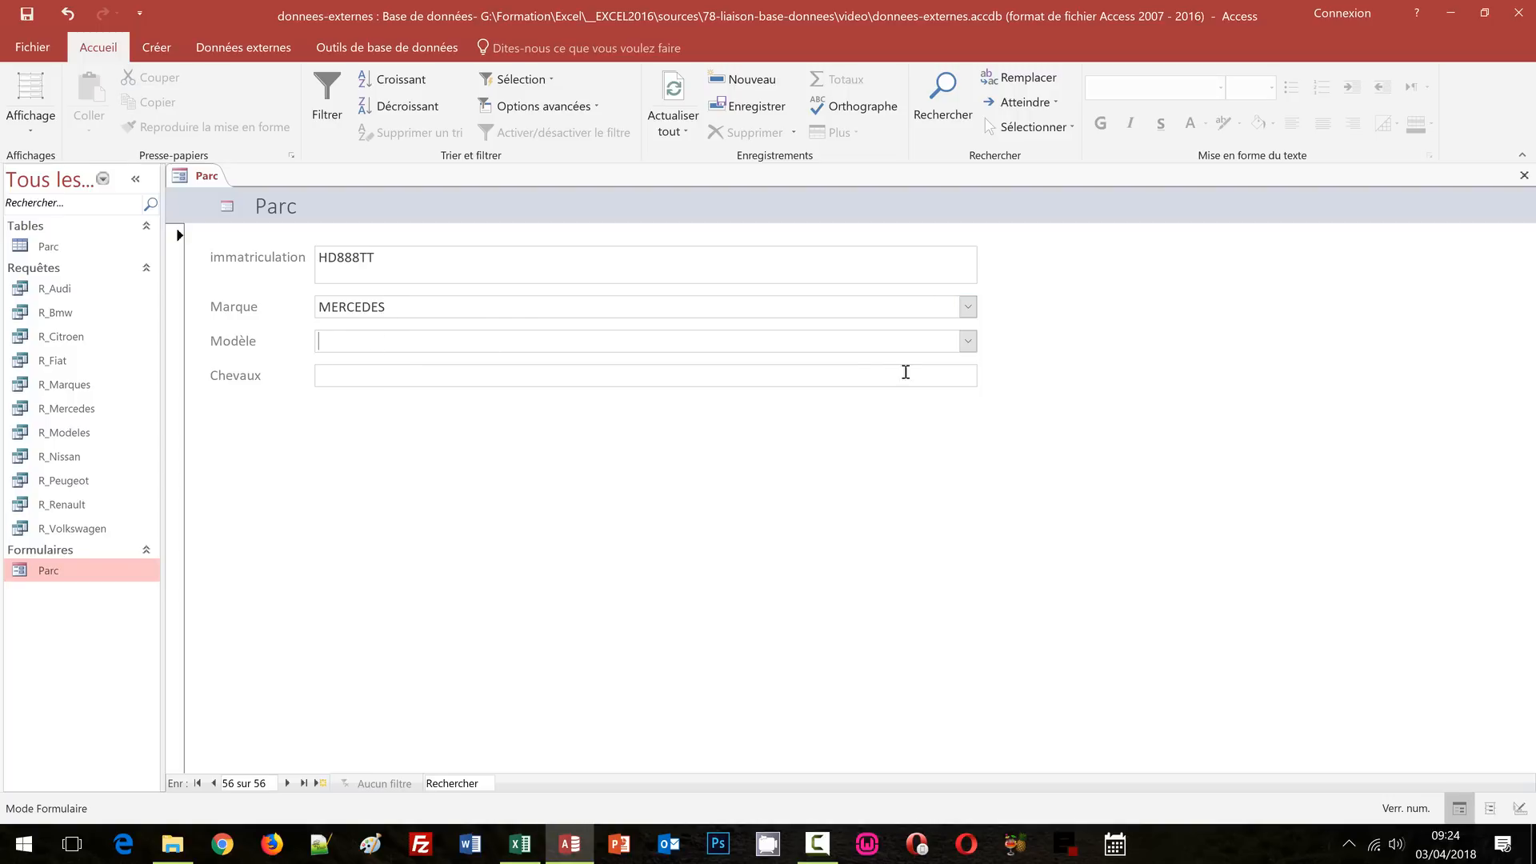
click(967, 342)
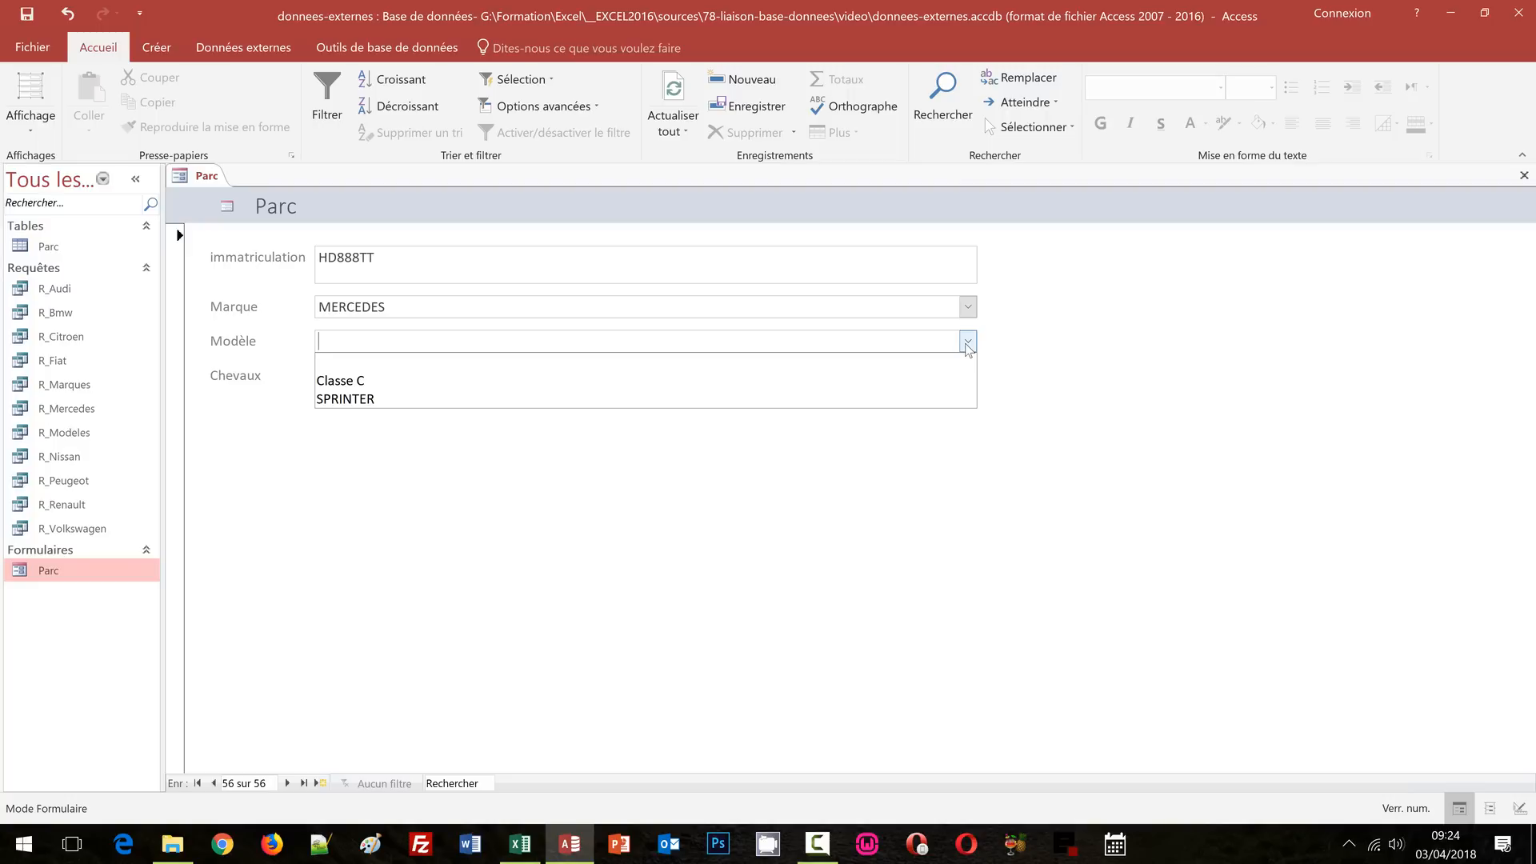
text(Classe)
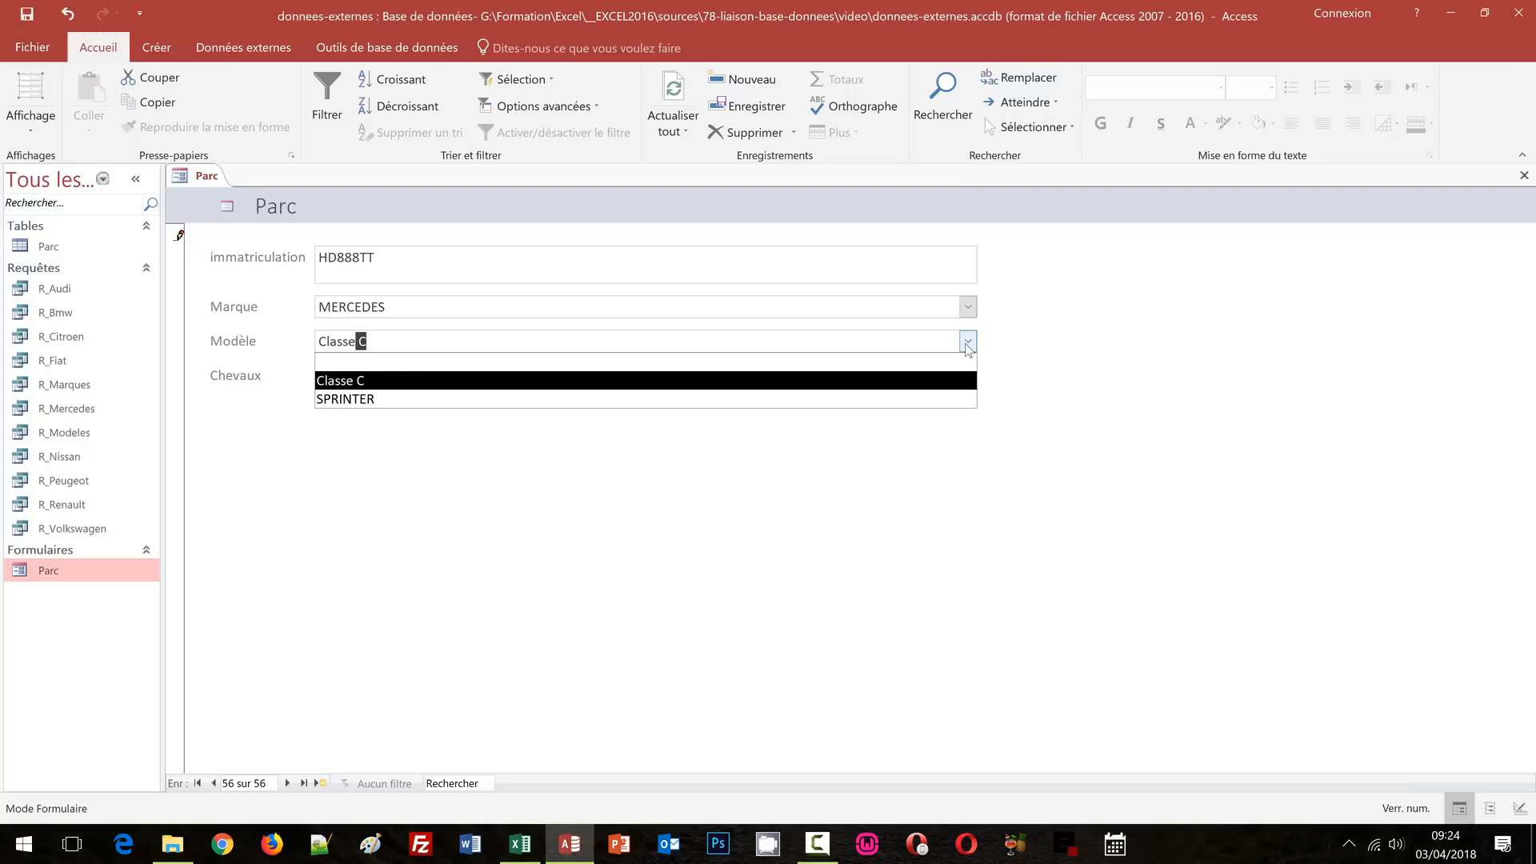
text( B)
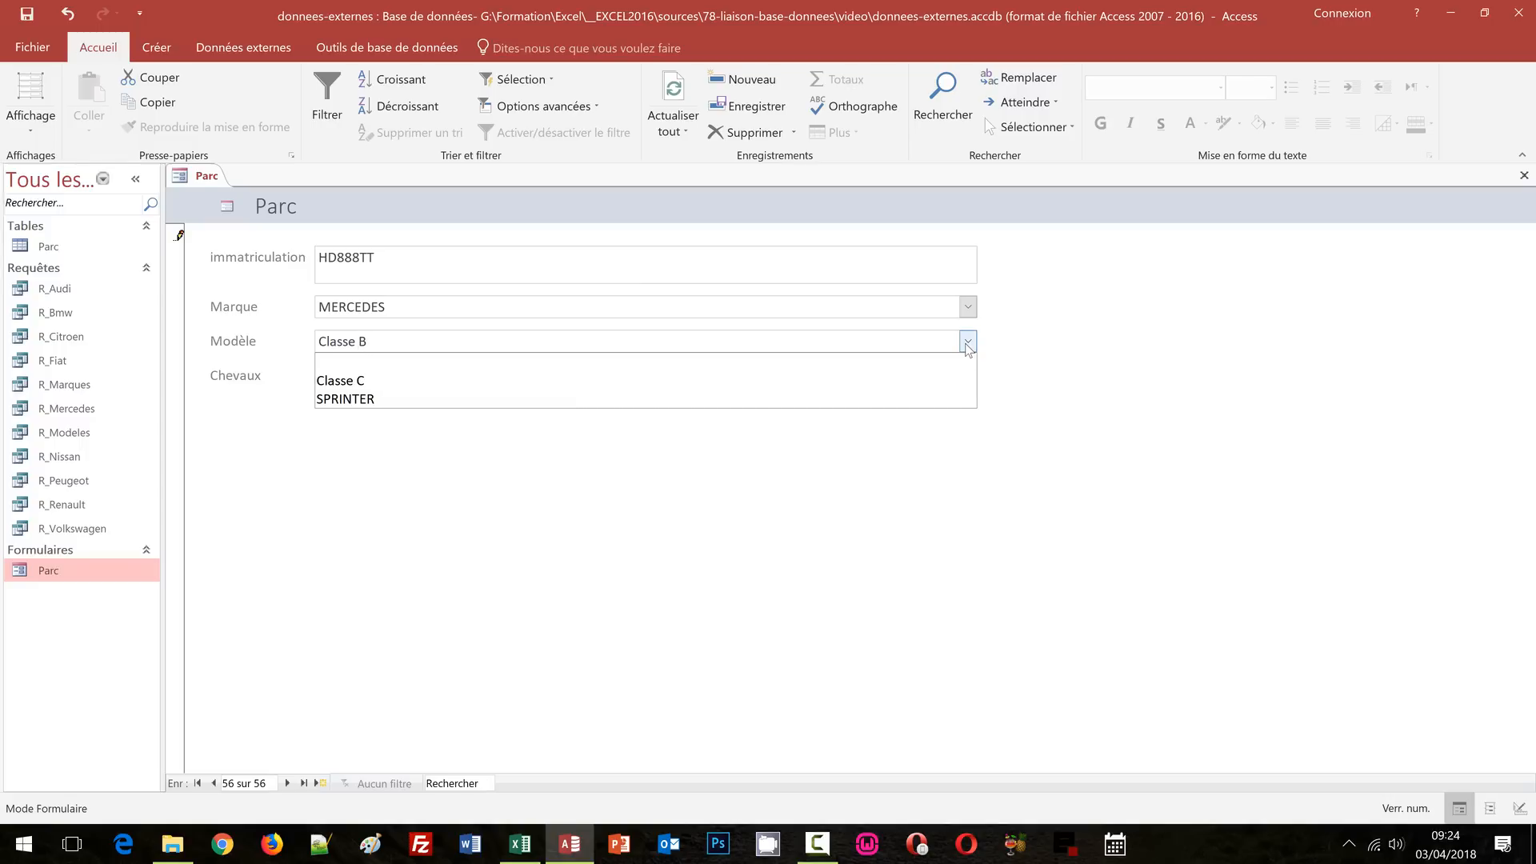
click(1032, 366)
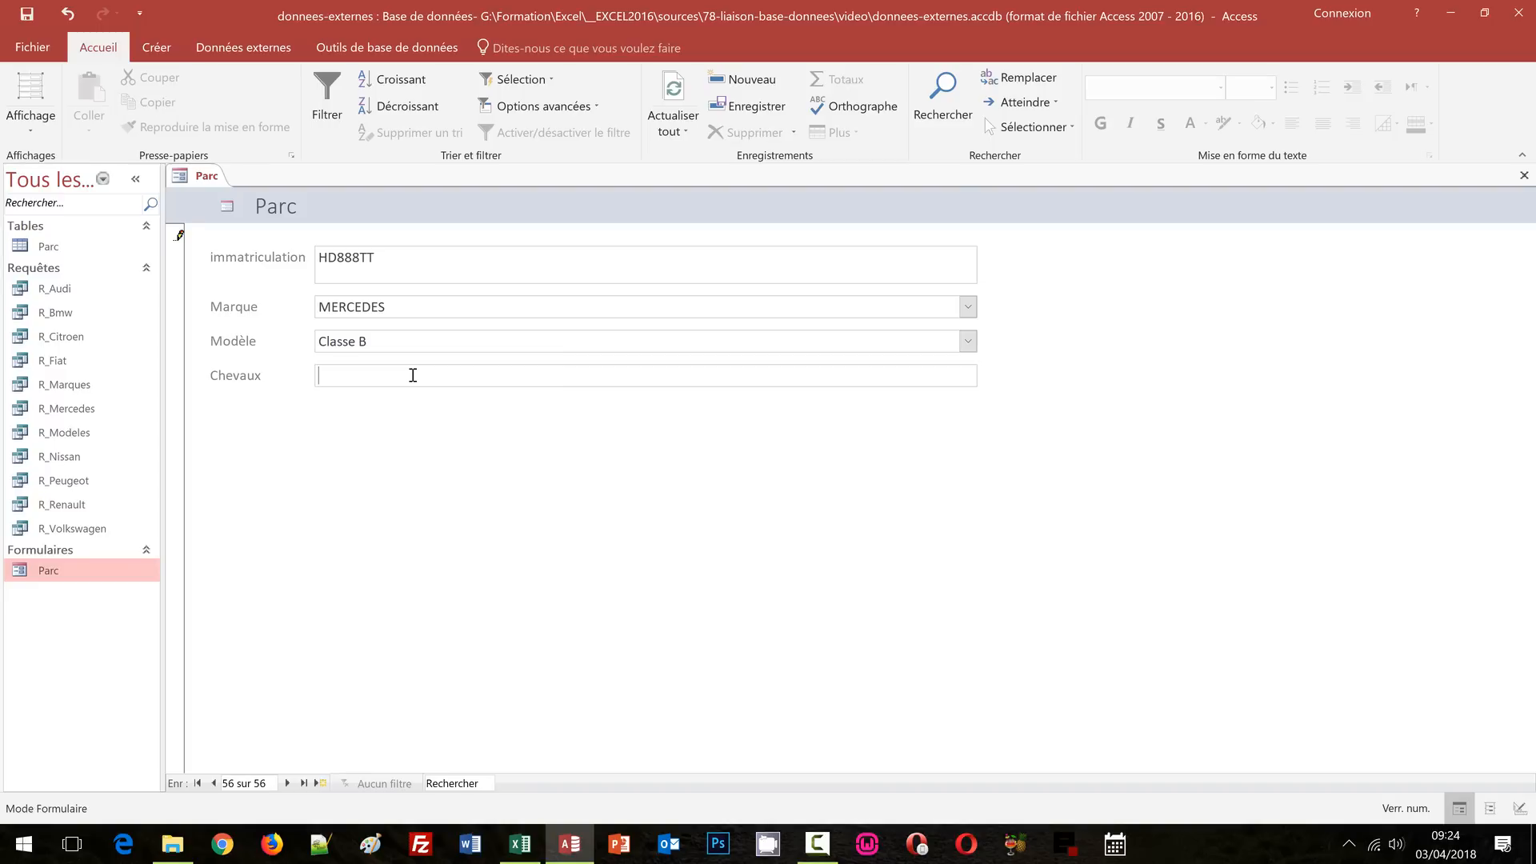
text(110)
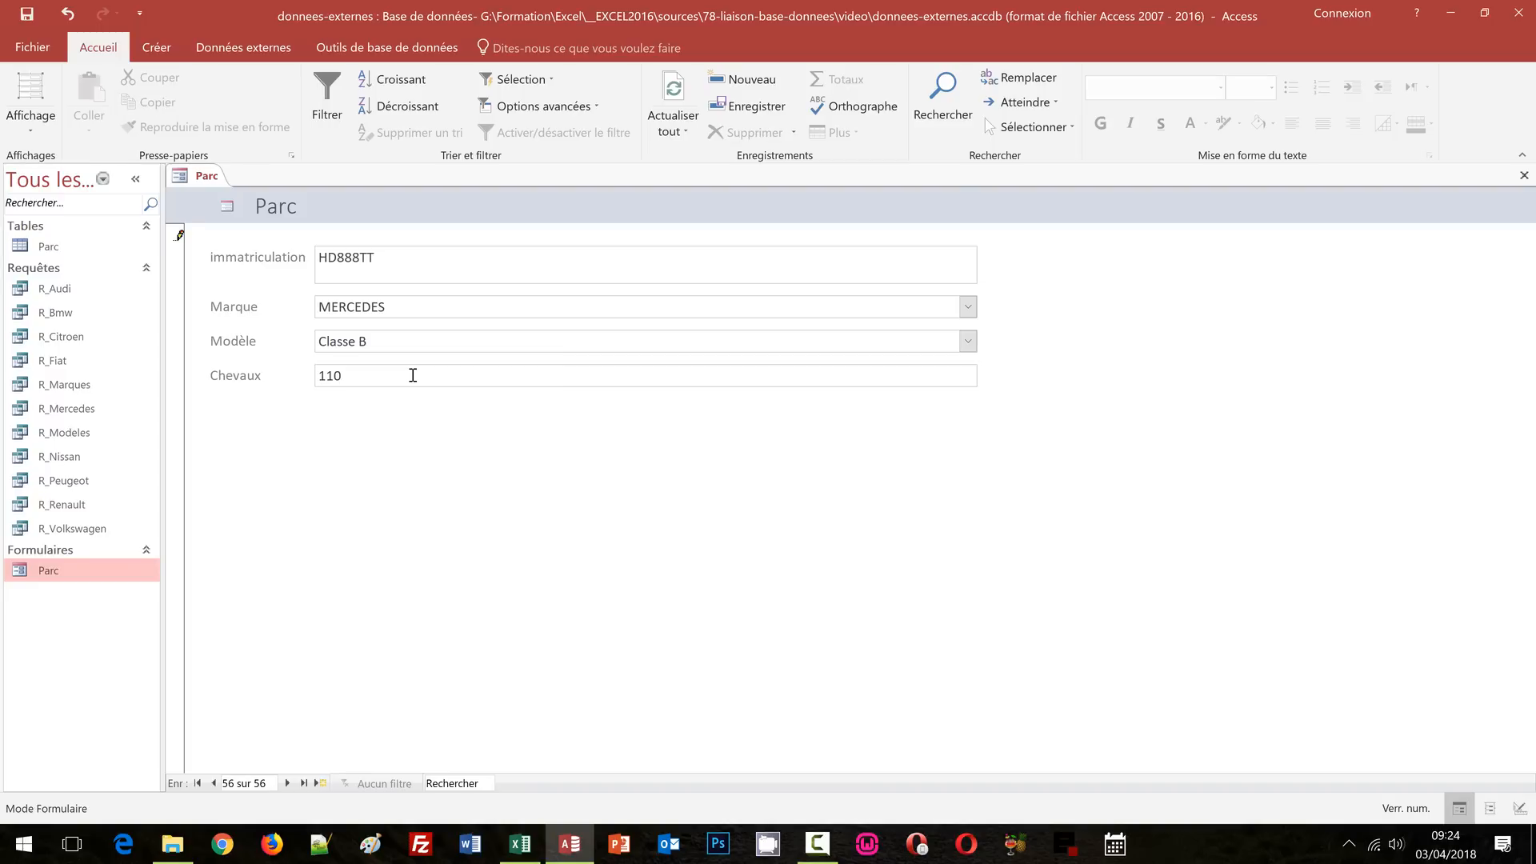
click(288, 784)
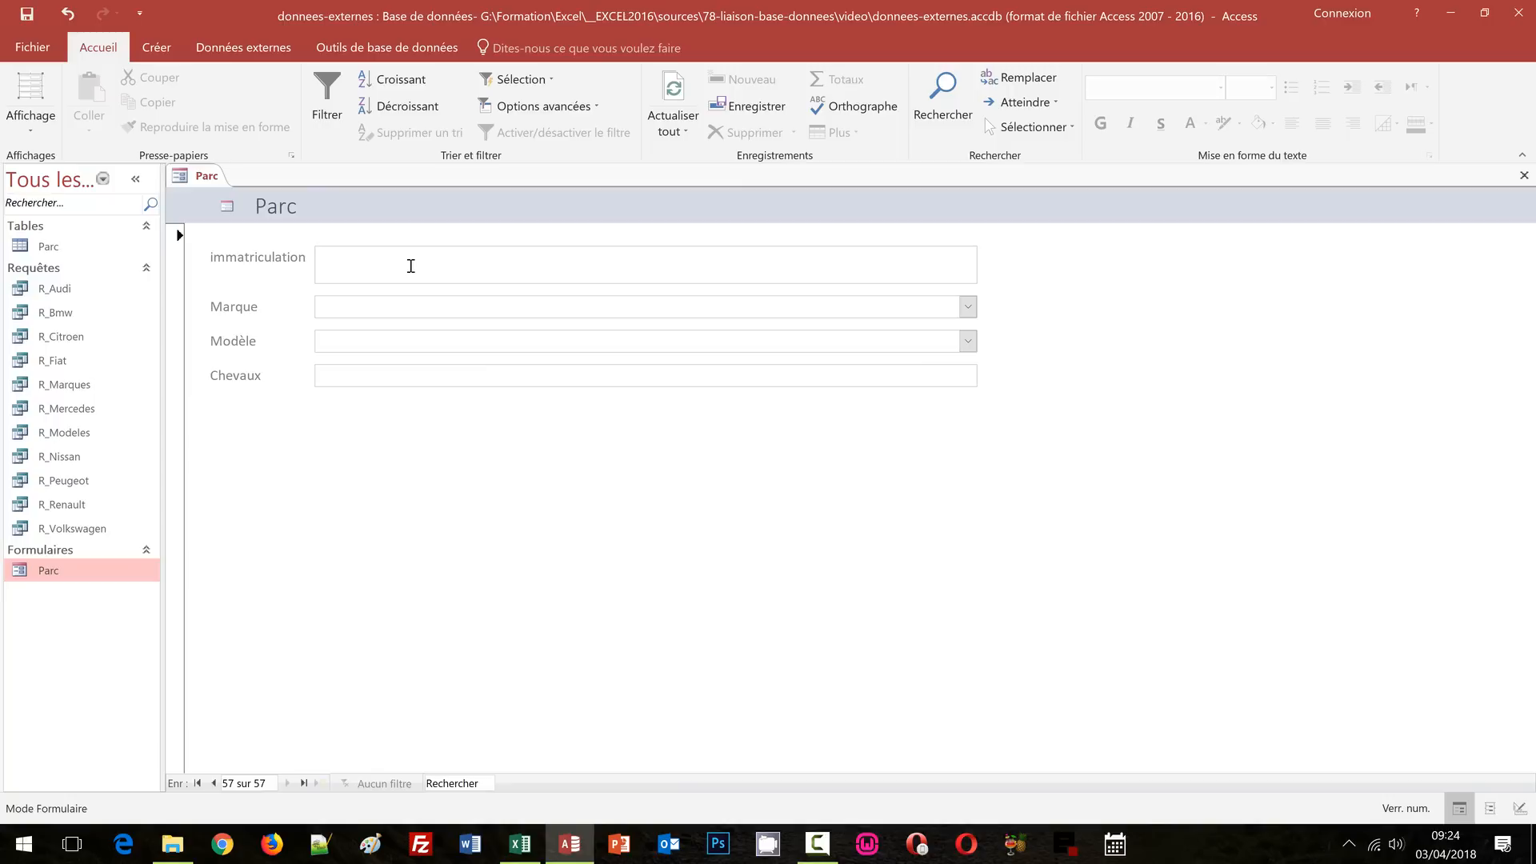
text(ST903FG)
click(968, 309)
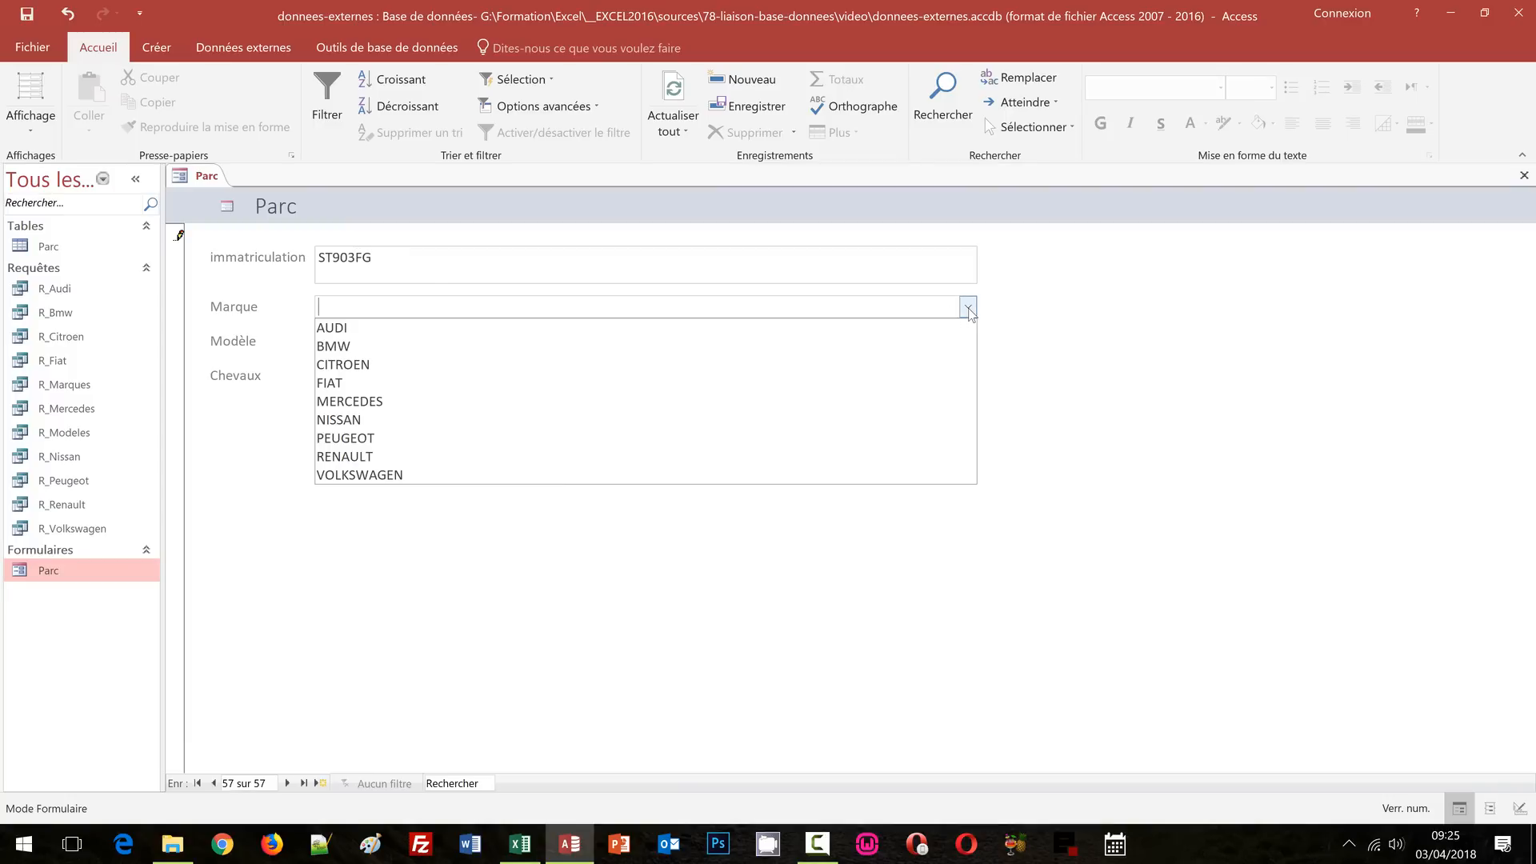
click(416, 405)
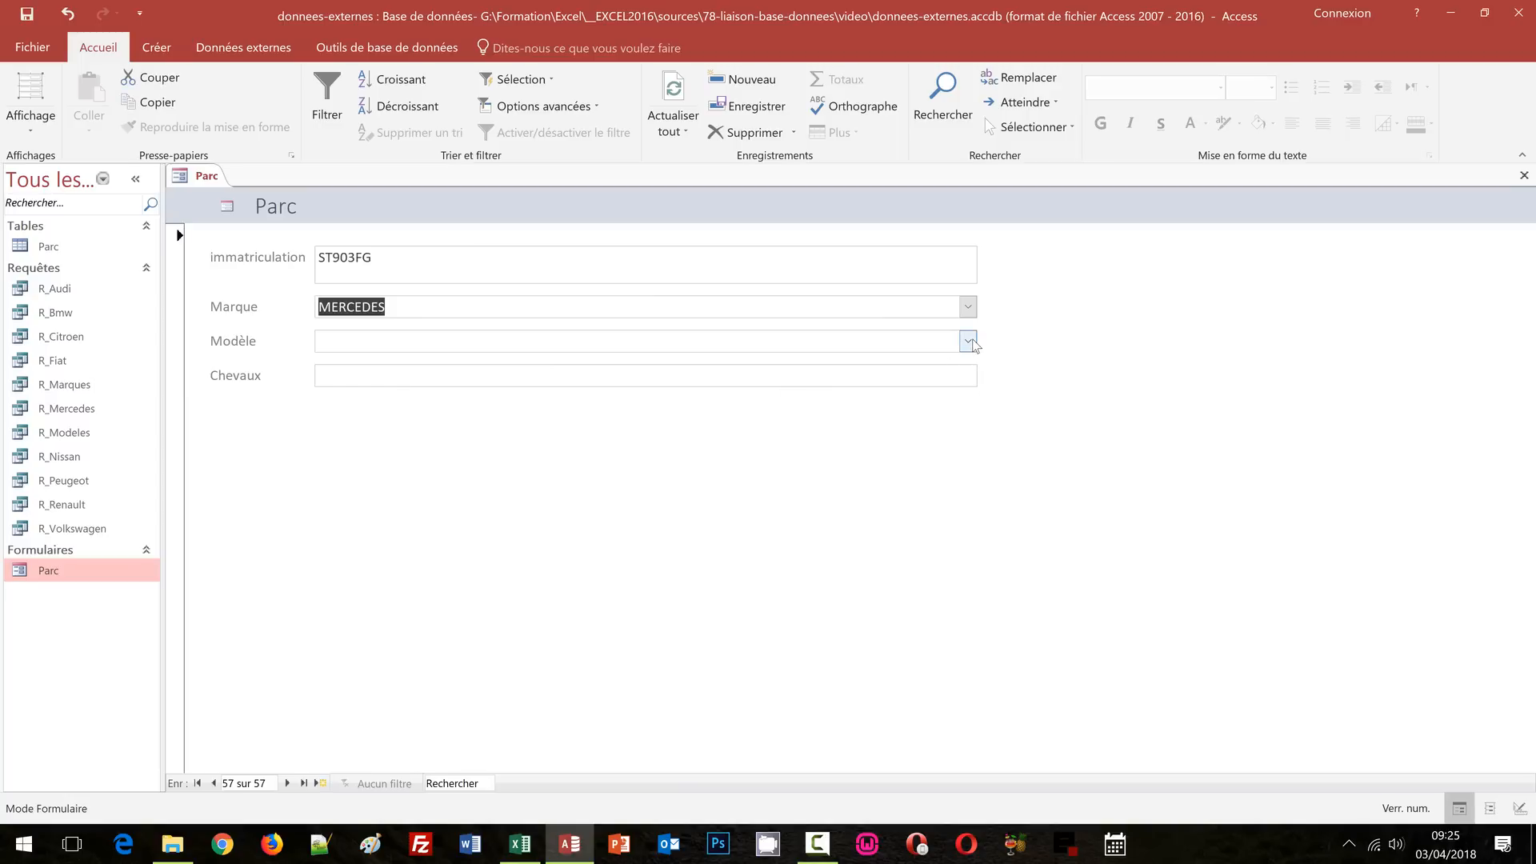
click(968, 341)
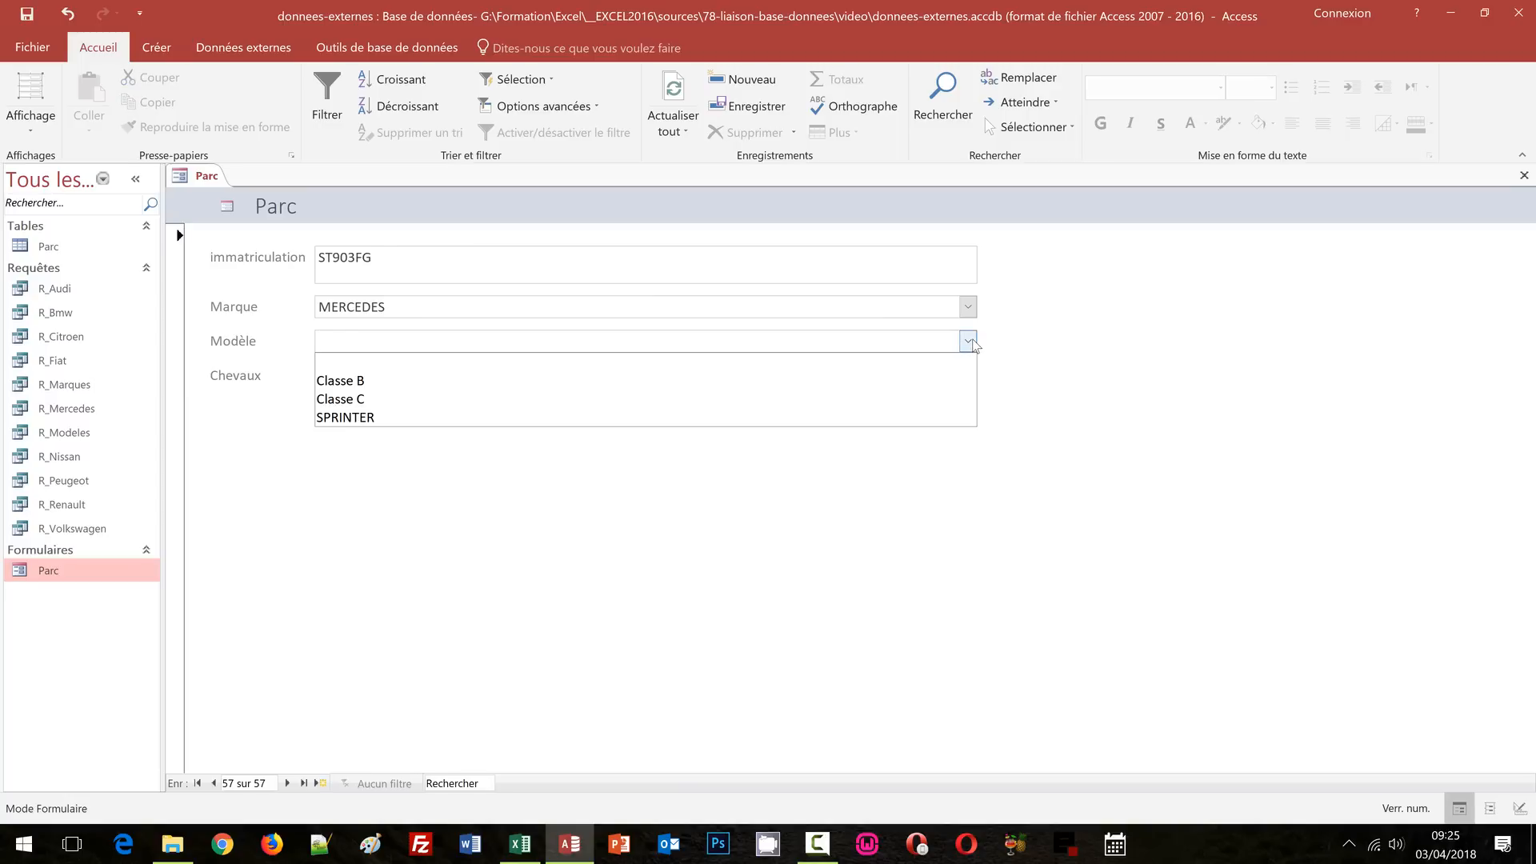
click(472, 380)
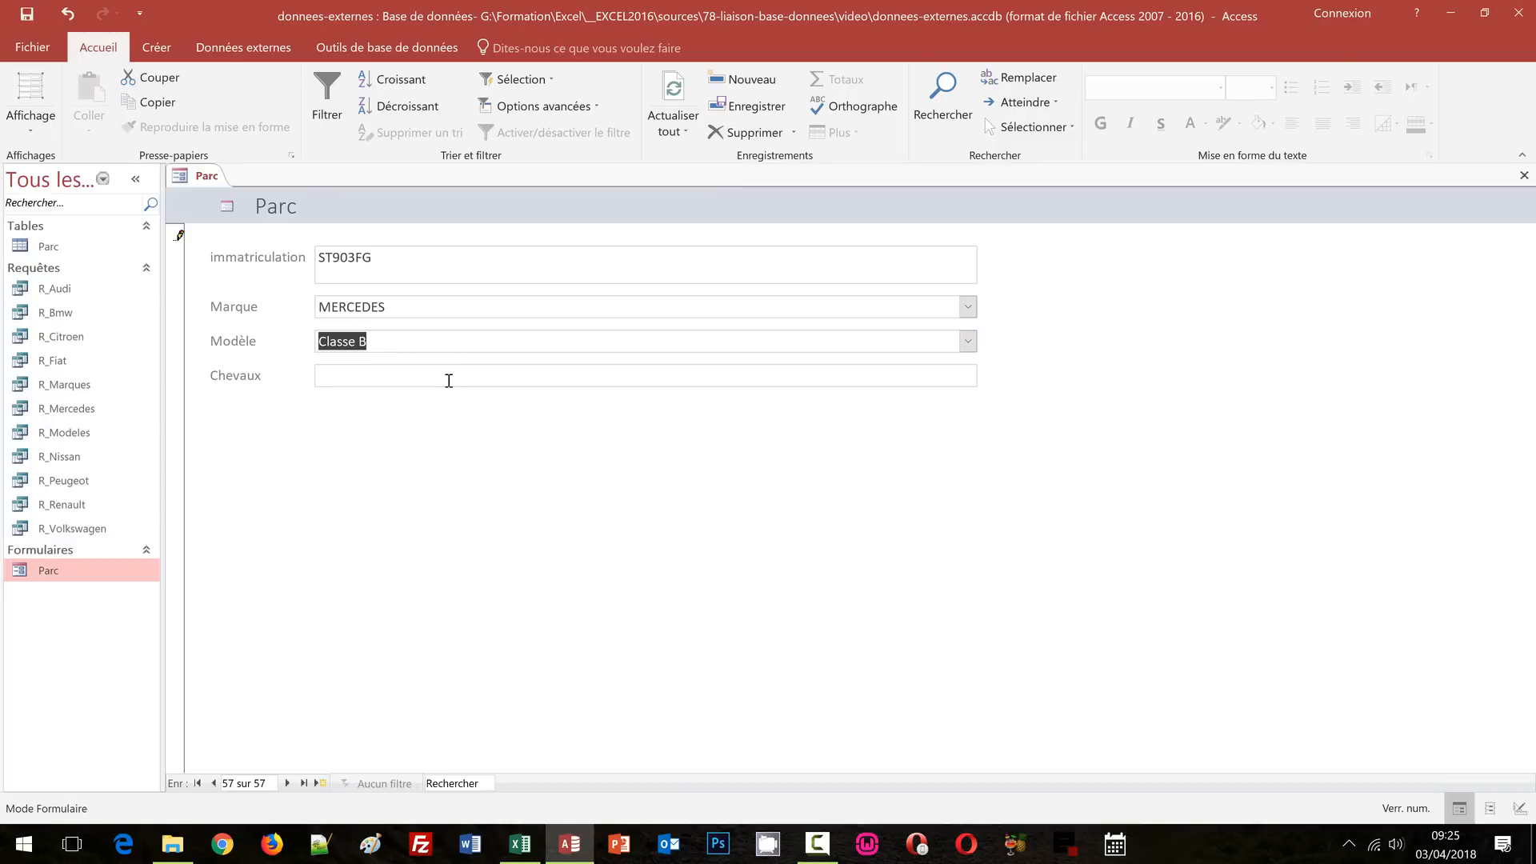
click(449, 380)
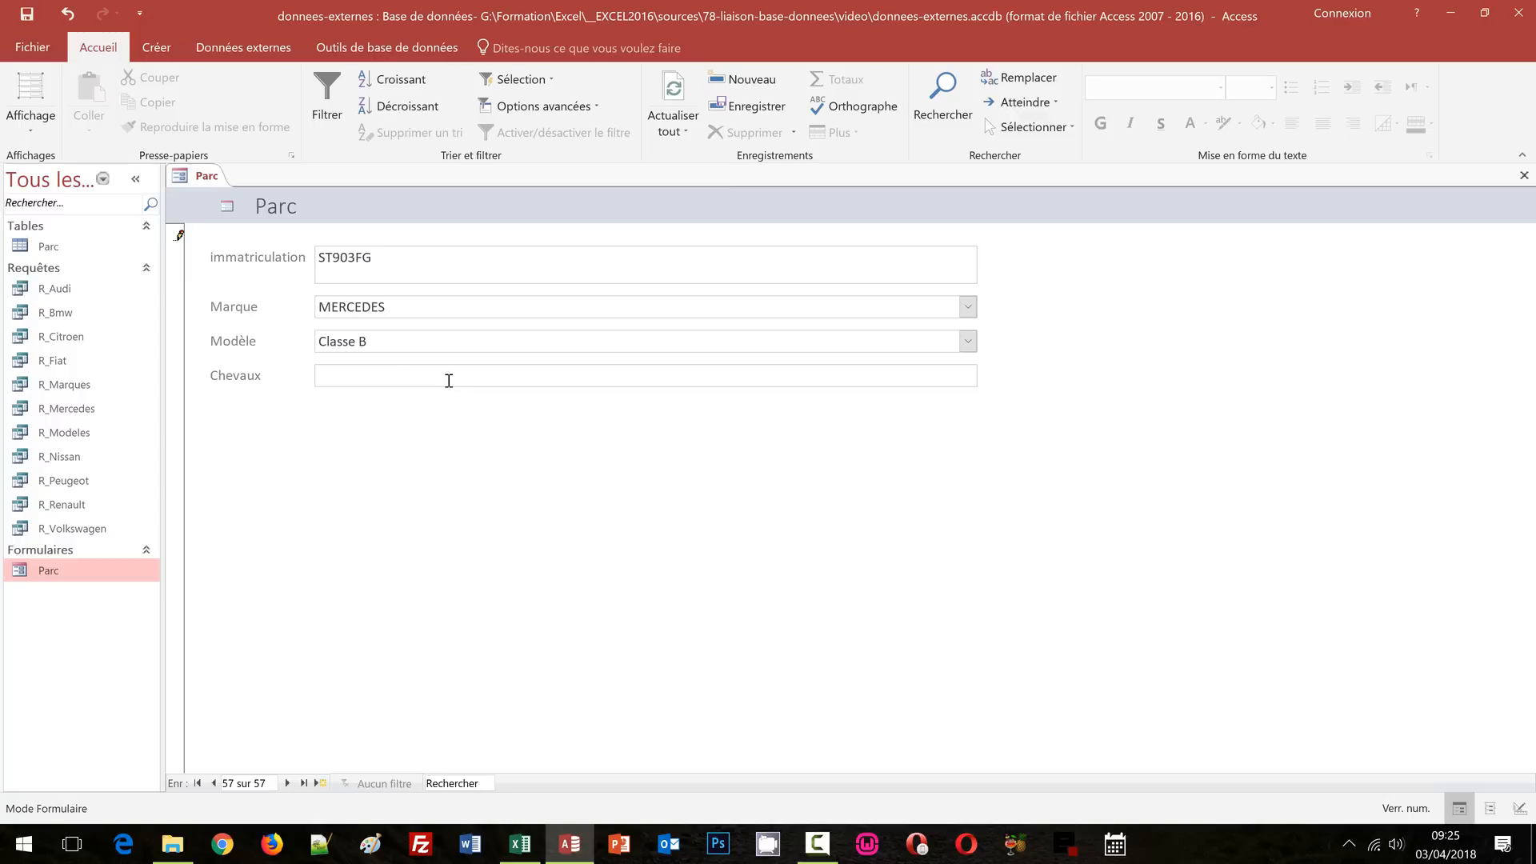
text(130)
click(285, 784)
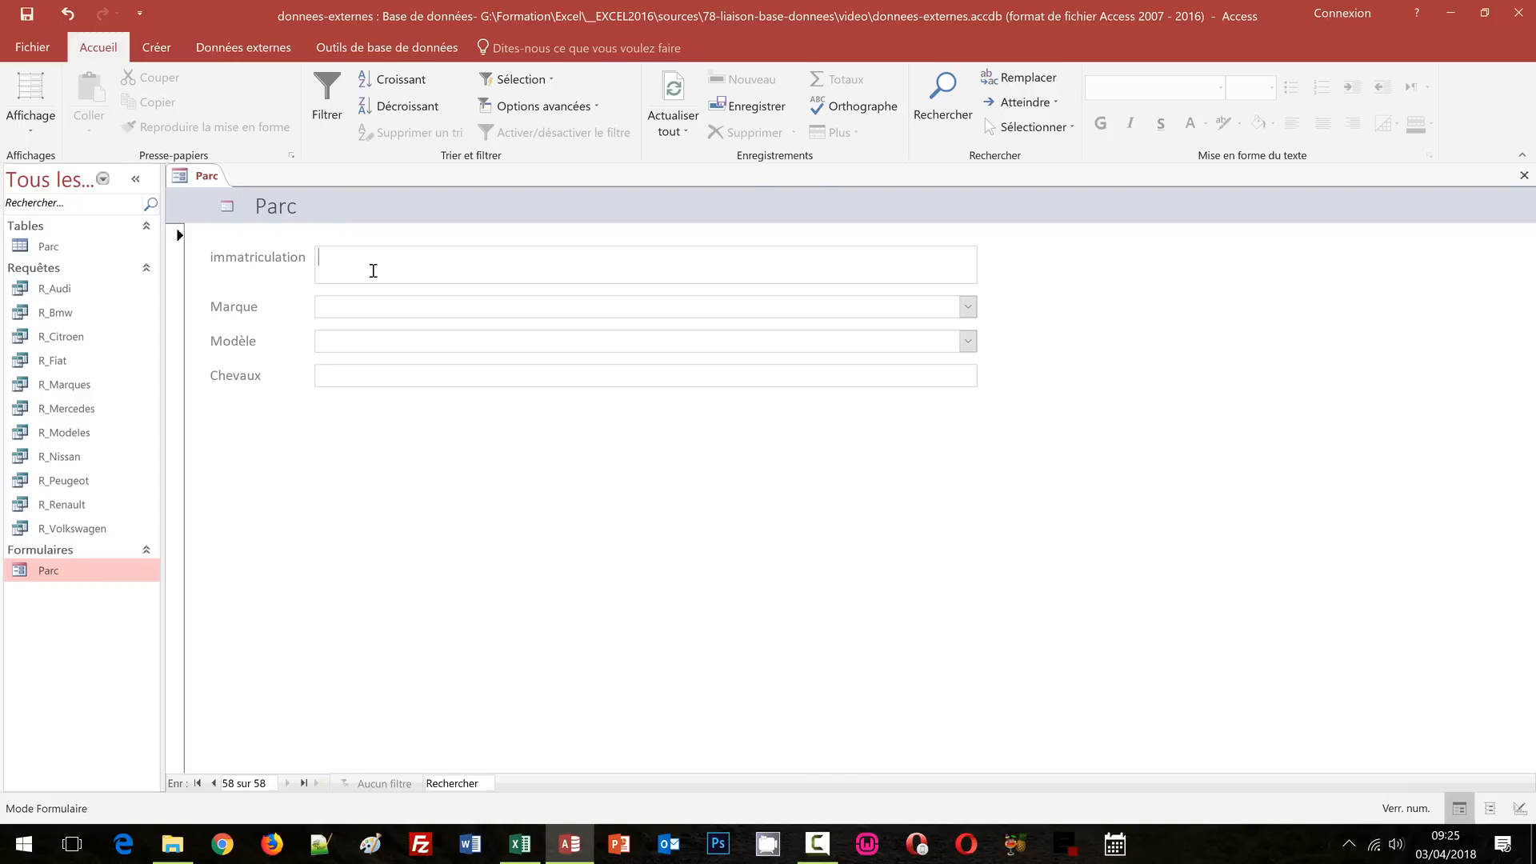
text(RG)
text(441JK)
click(969, 307)
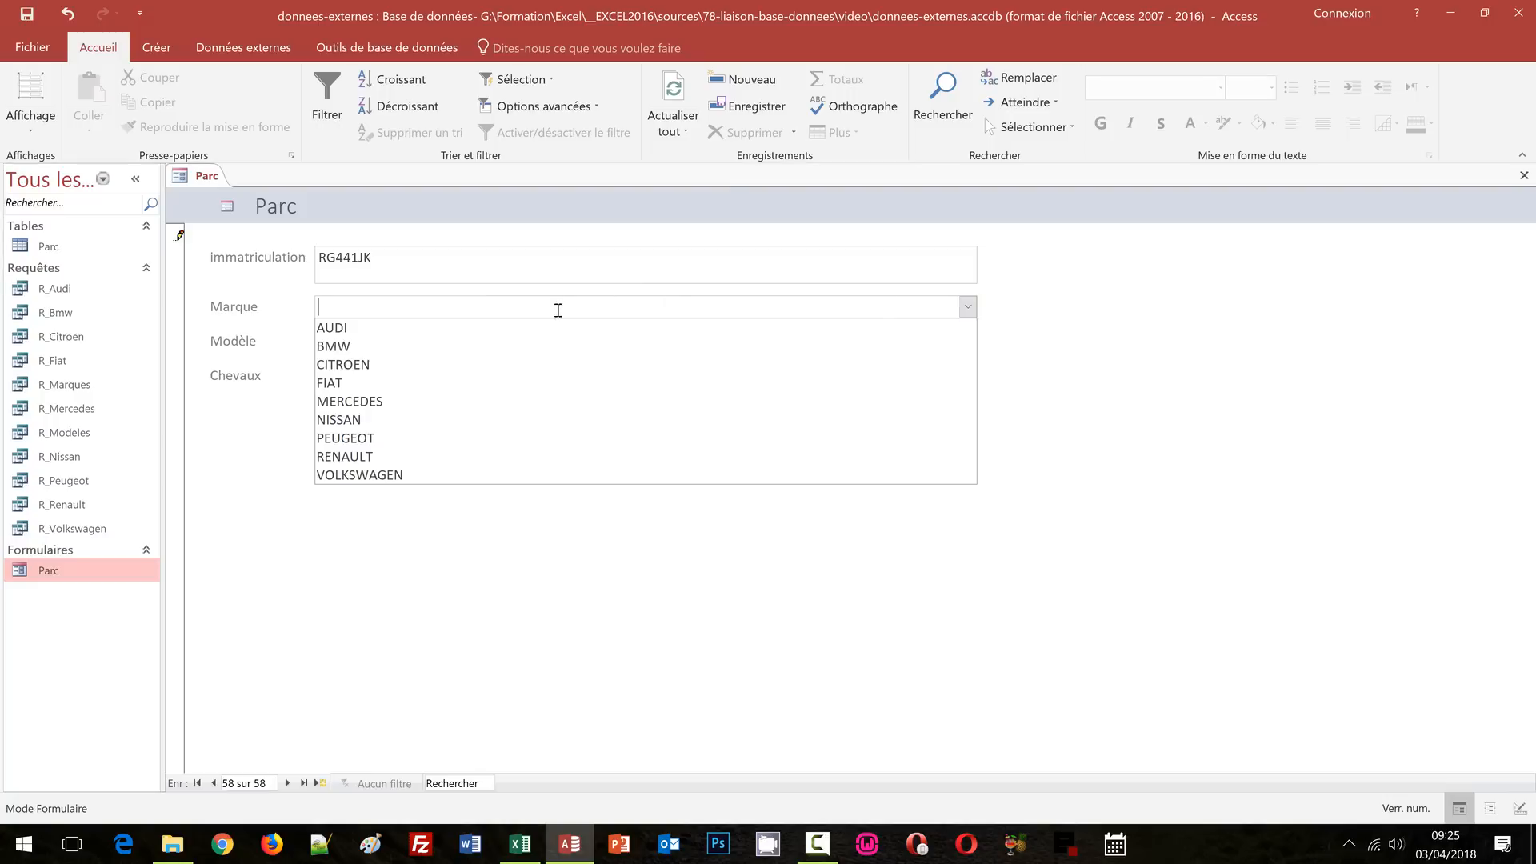
click(392, 456)
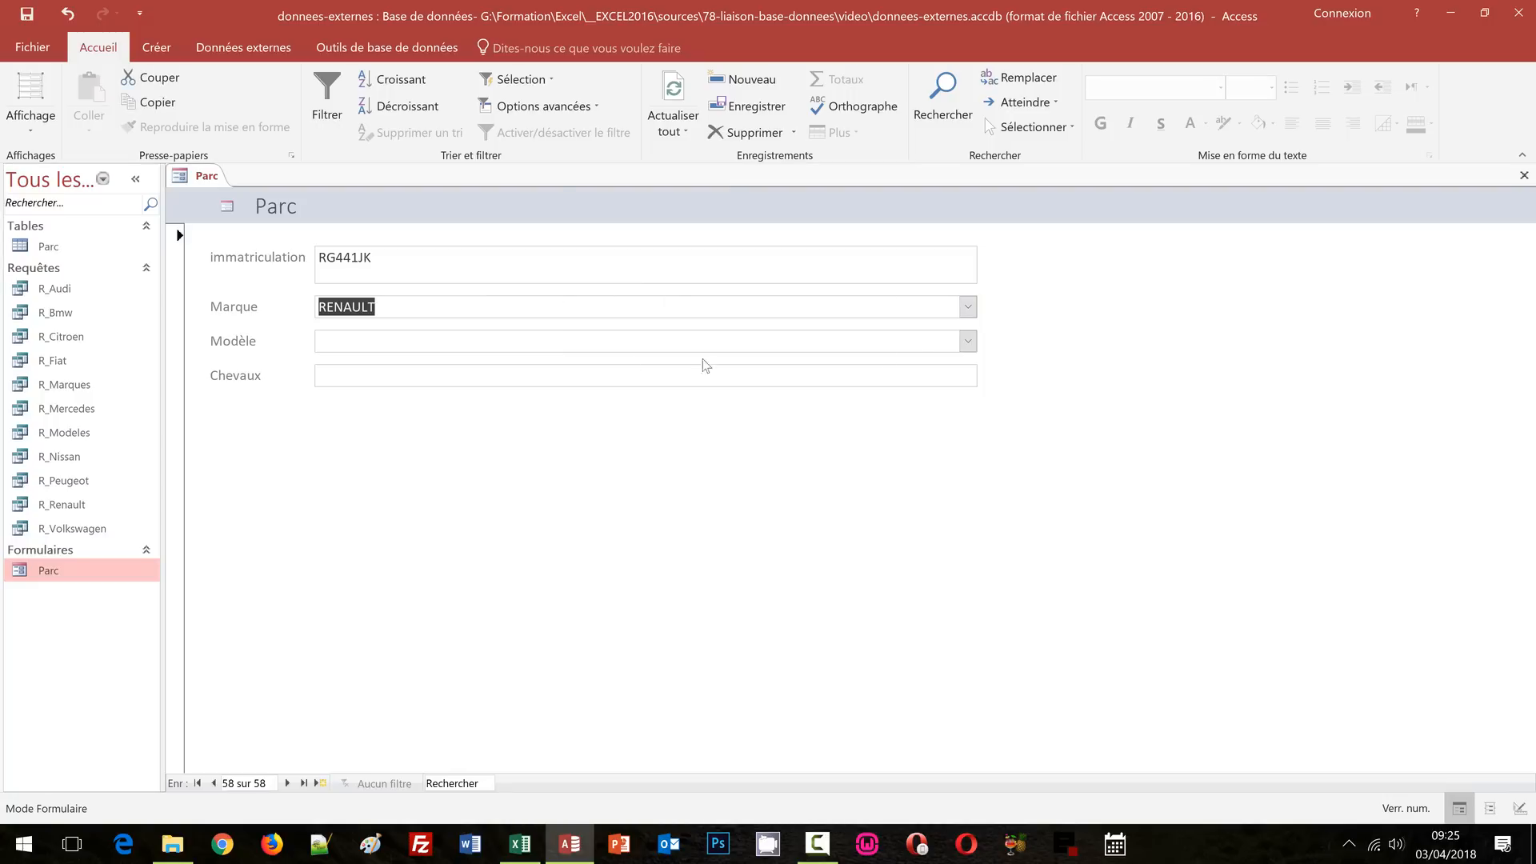
click(968, 342)
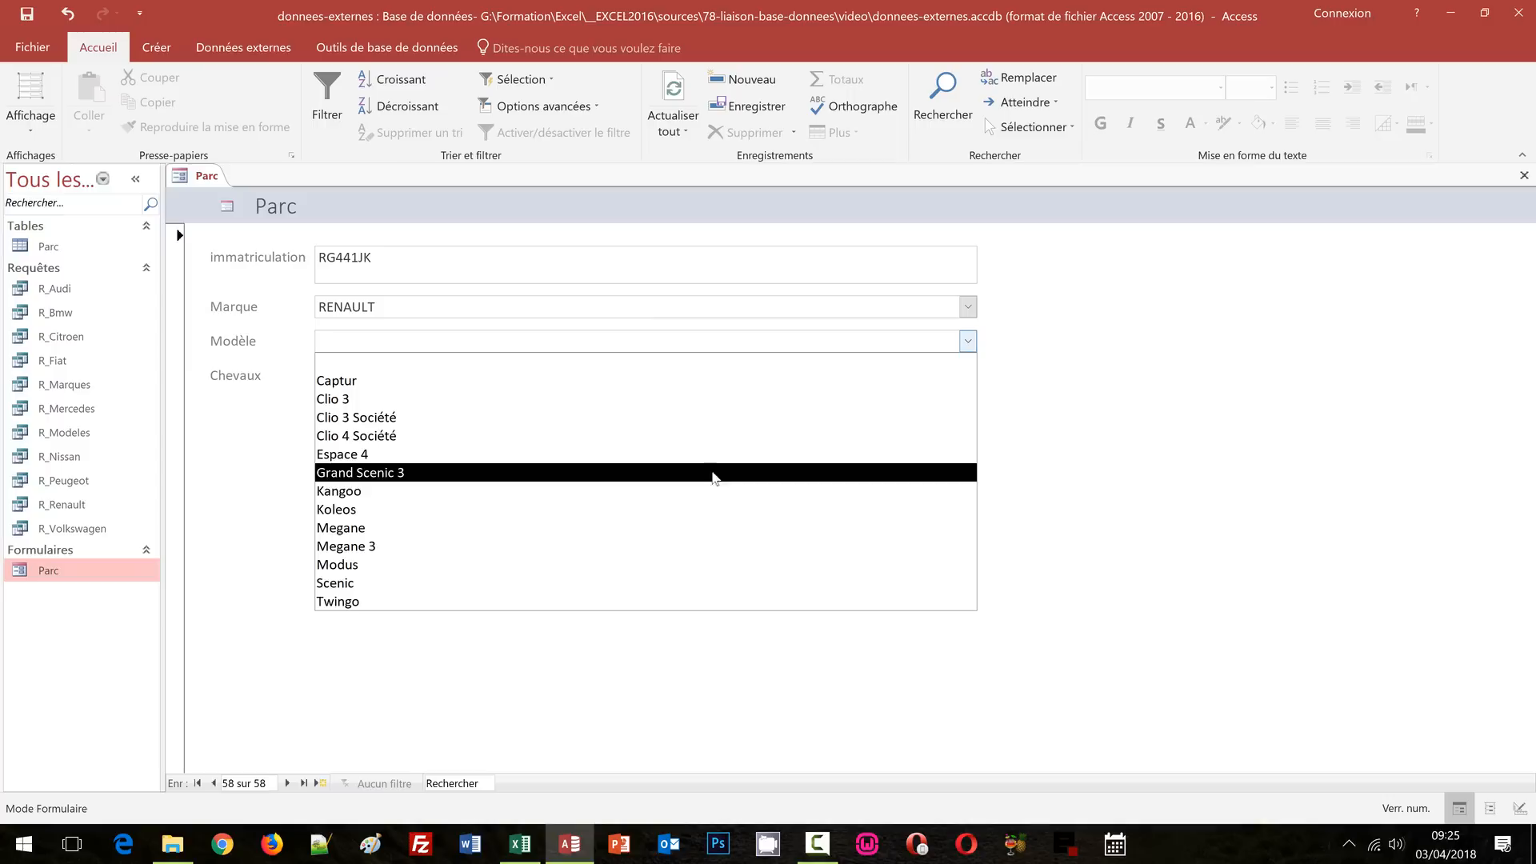
click(1236, 337)
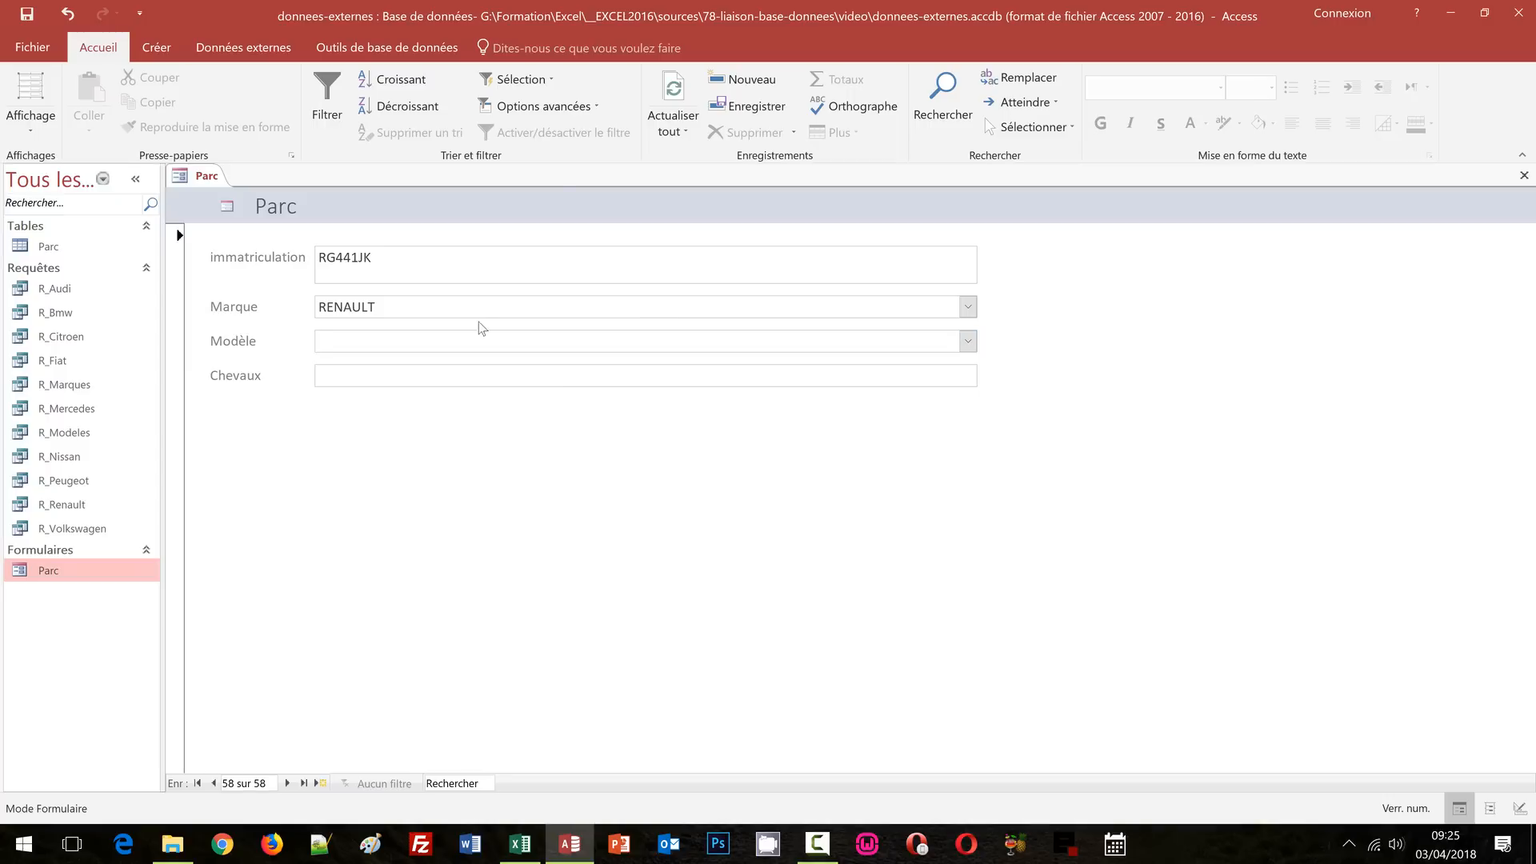
text(Talisman)
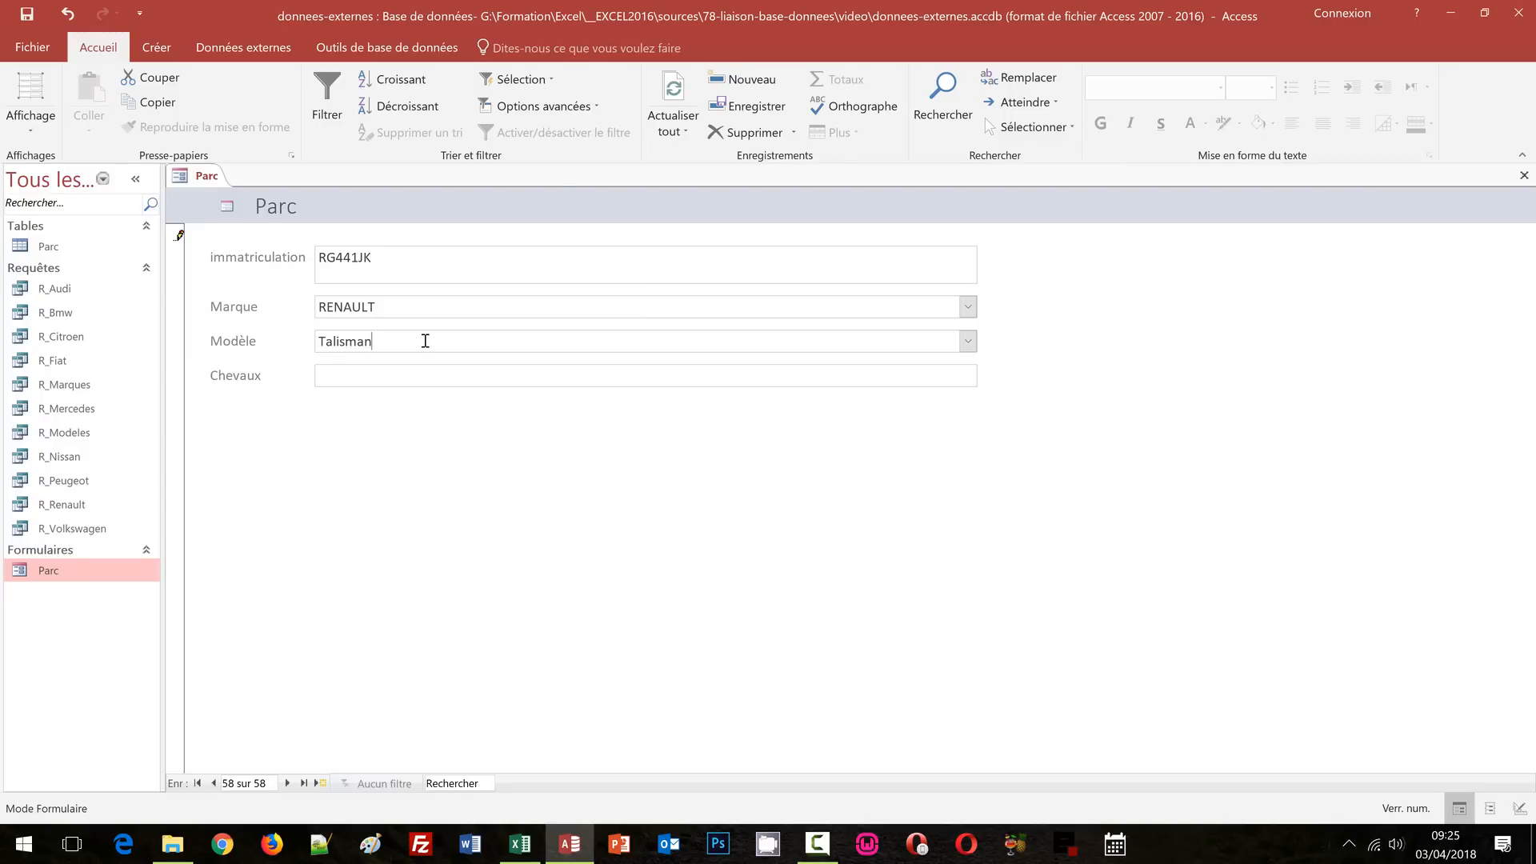
key(Tab)
click(425, 376)
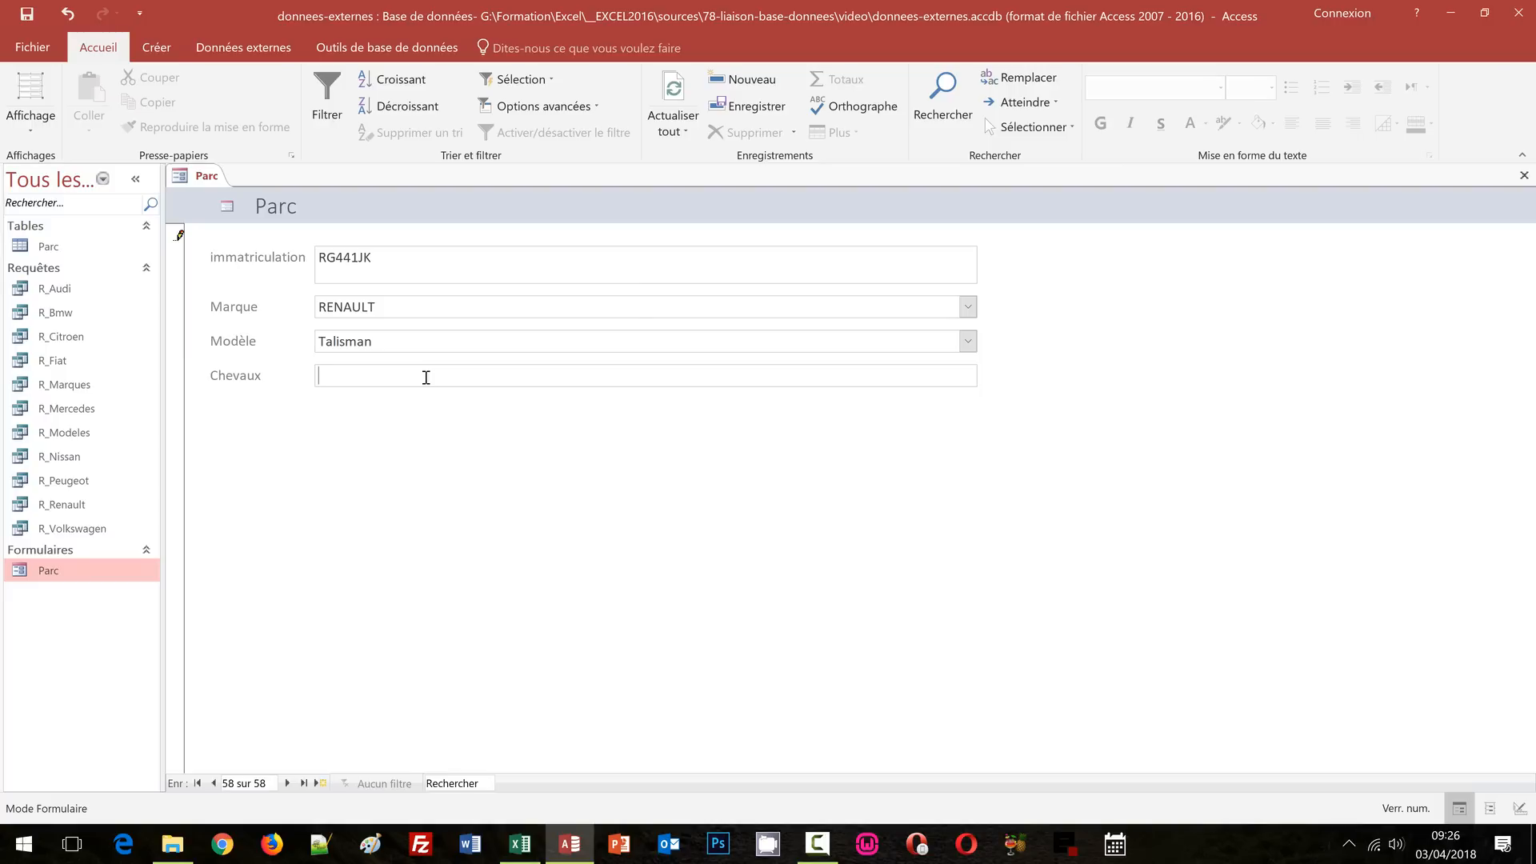
text(130)
click(288, 783)
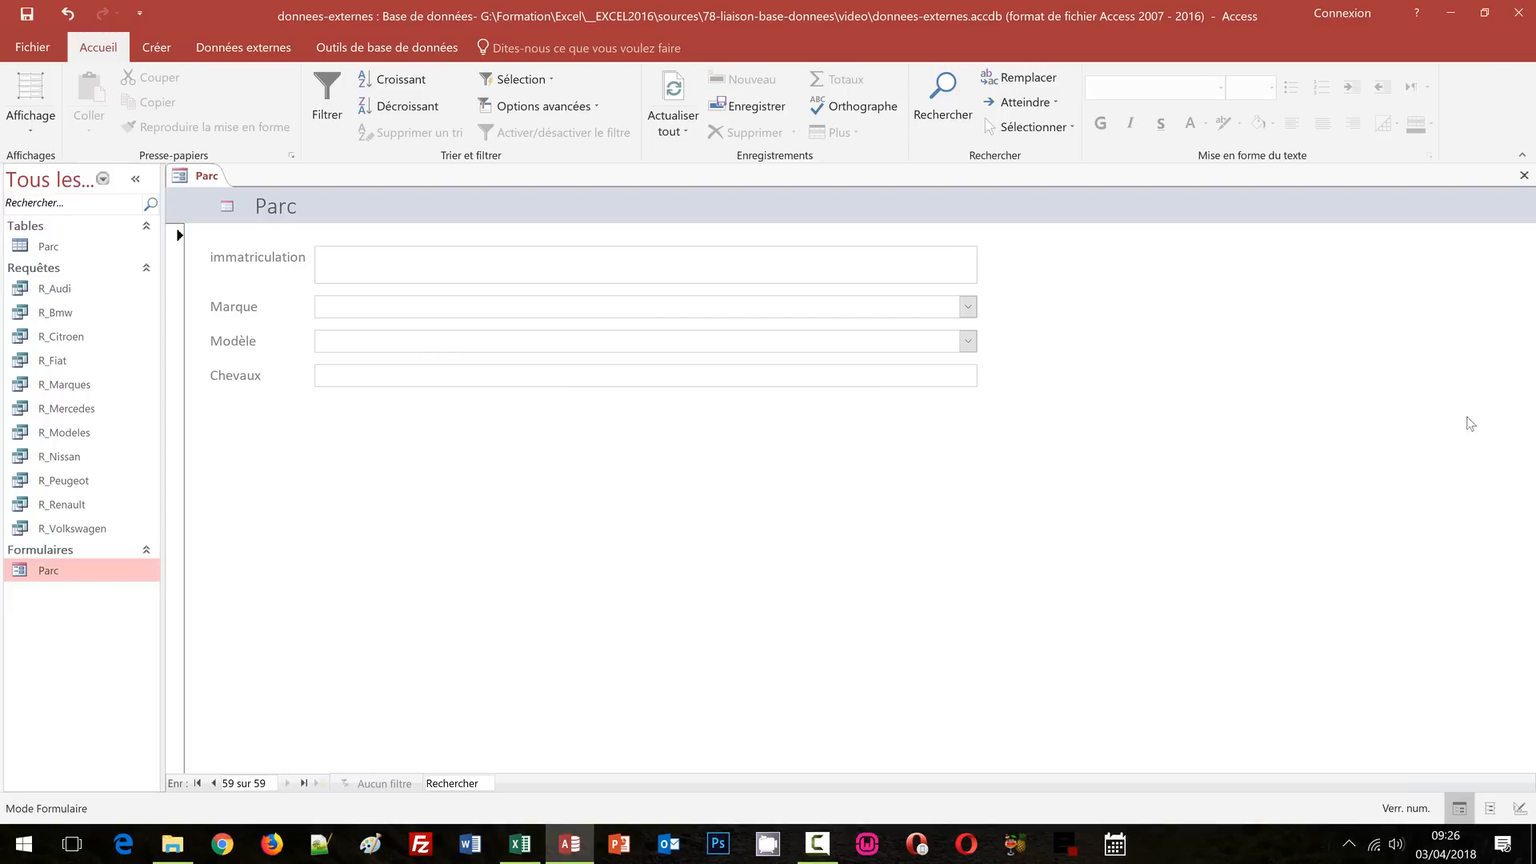
click(1524, 175)
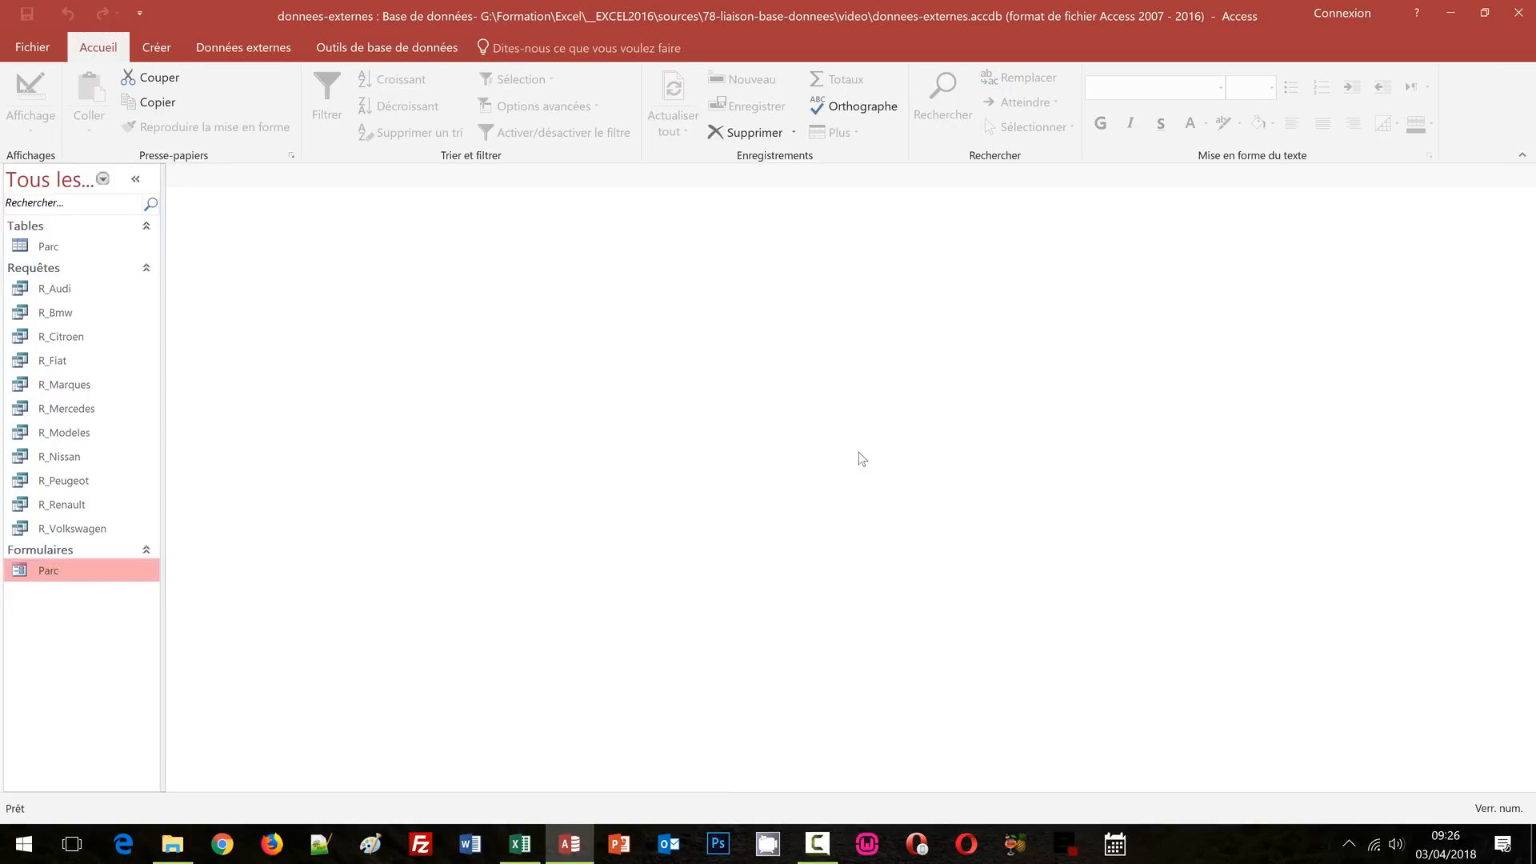
Switch back to the Excel workbook and refresh all data connections while viewing the end of the Lien_base table
click(508, 855)
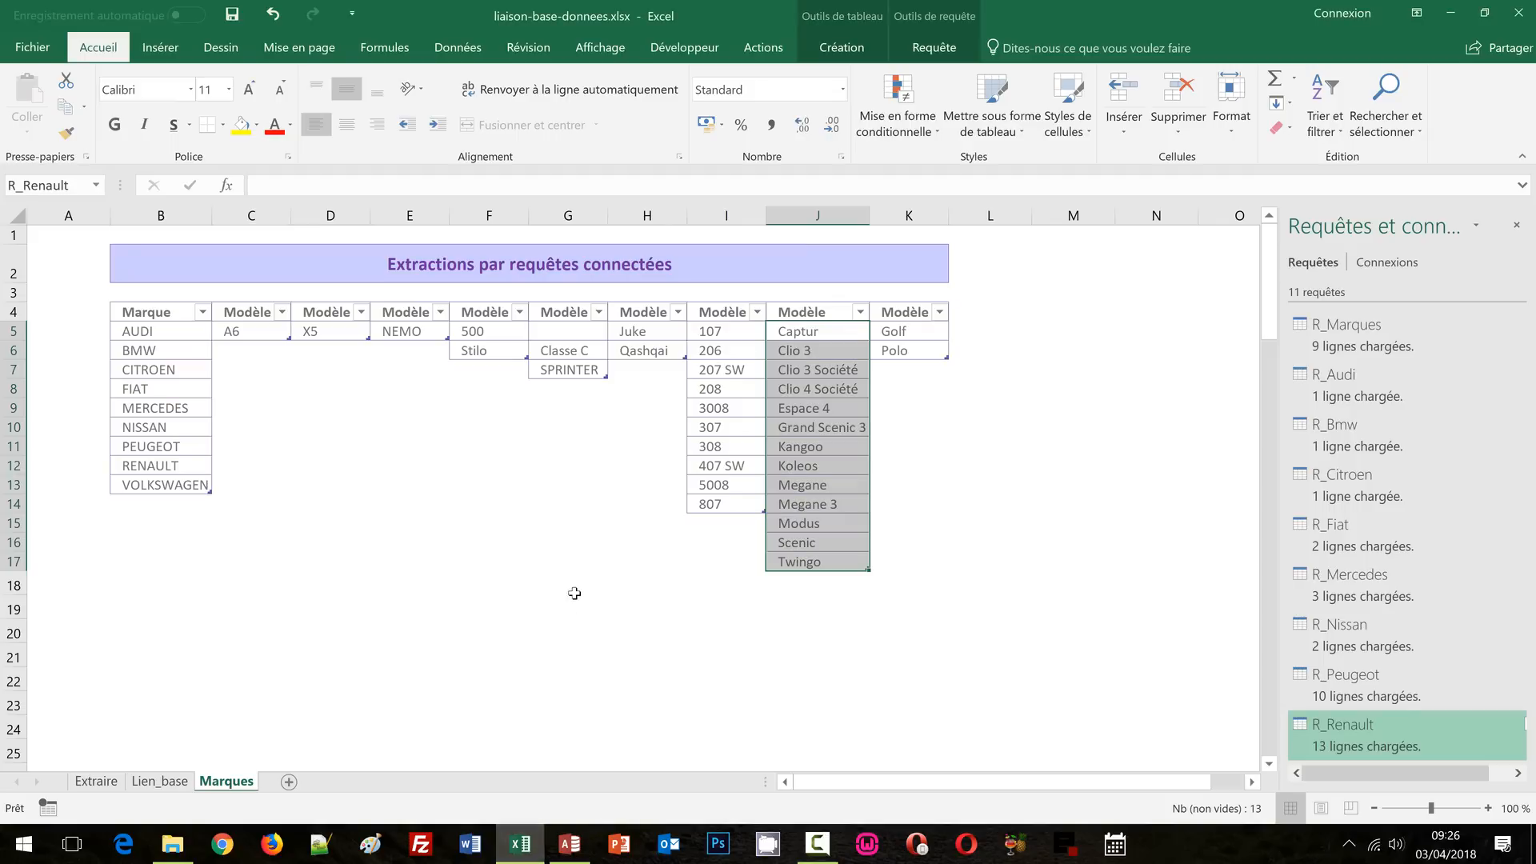
click(596, 614)
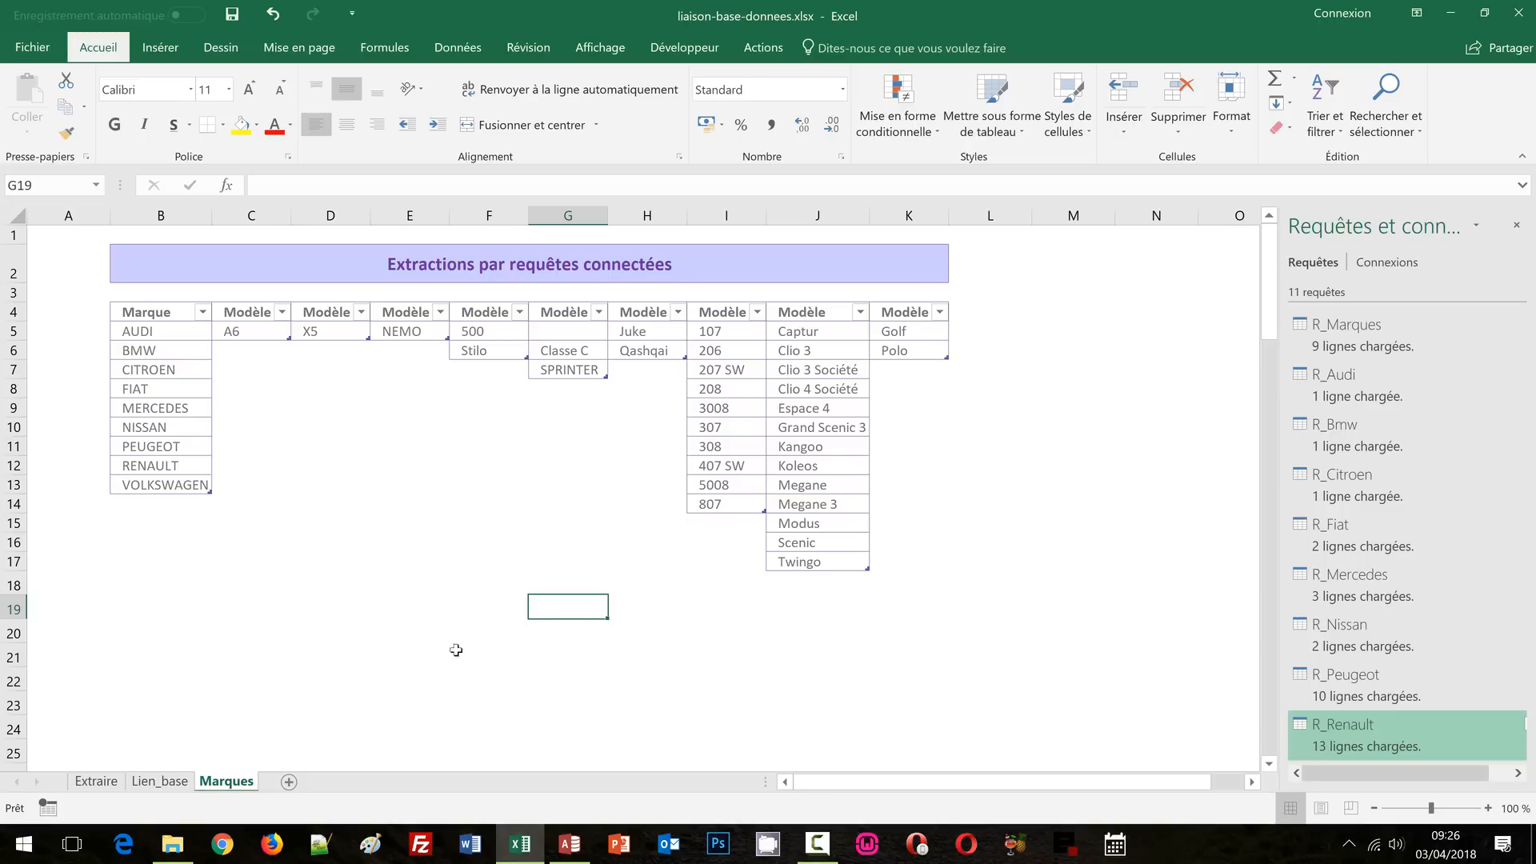
click(164, 781)
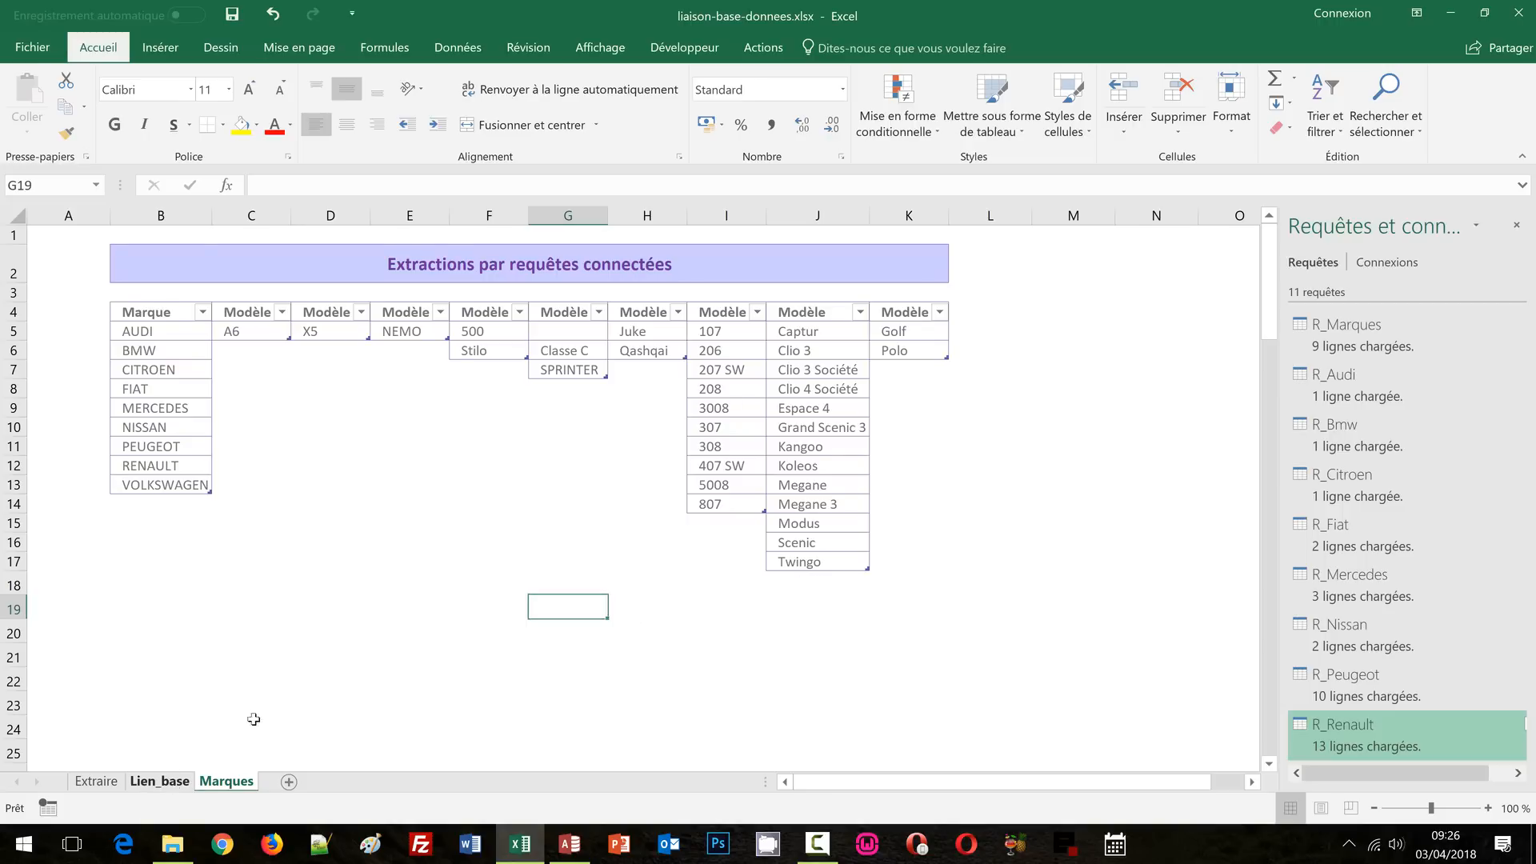
scroll(627, 566, down, 6)
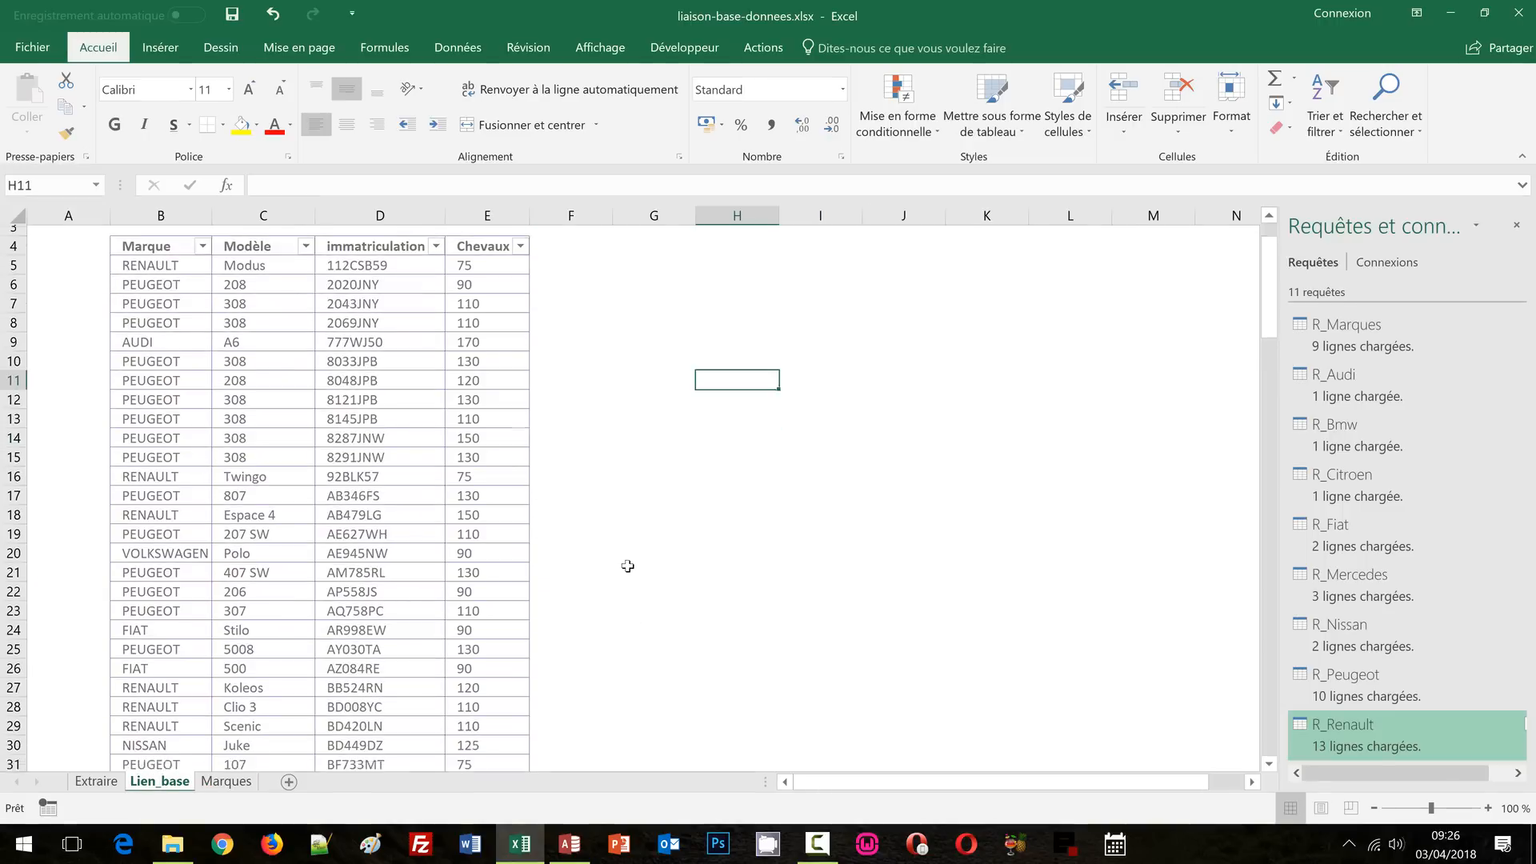
scroll(627, 565, down, 7)
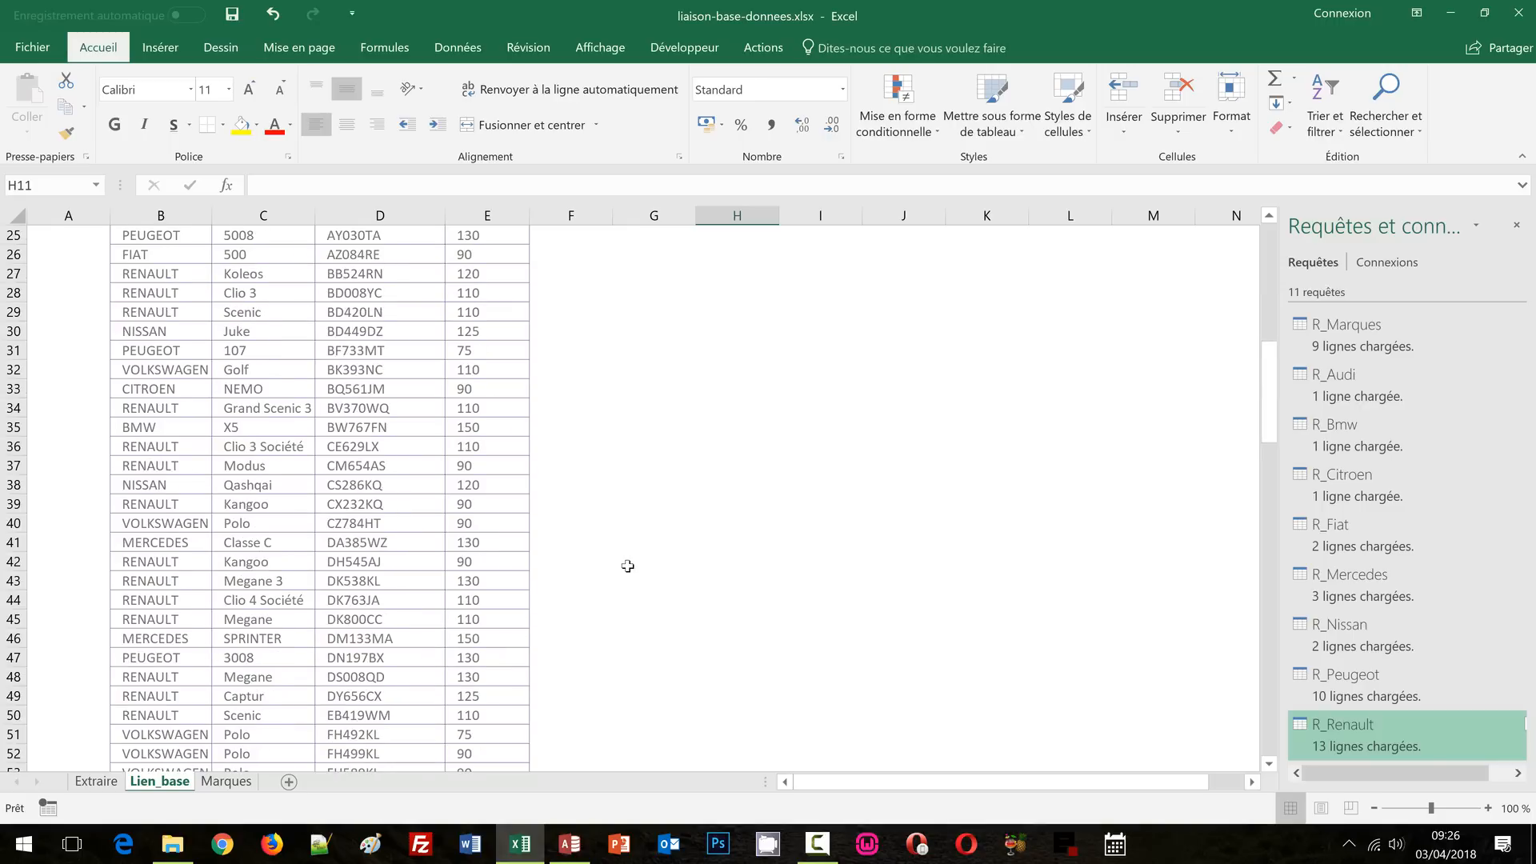
scroll(628, 565, down, 1)
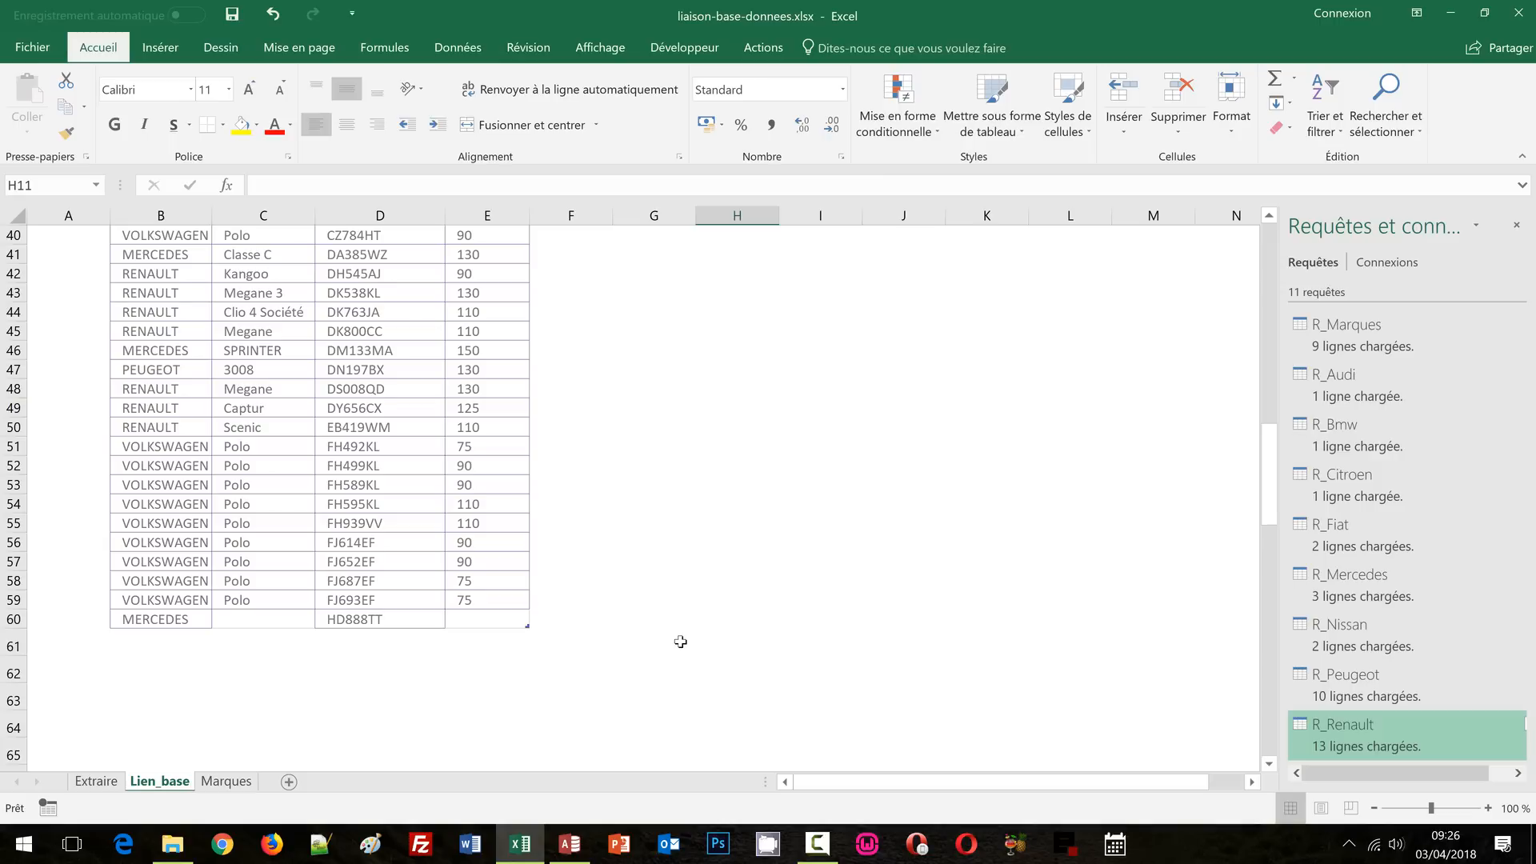
key(ctrl+alt+F5)
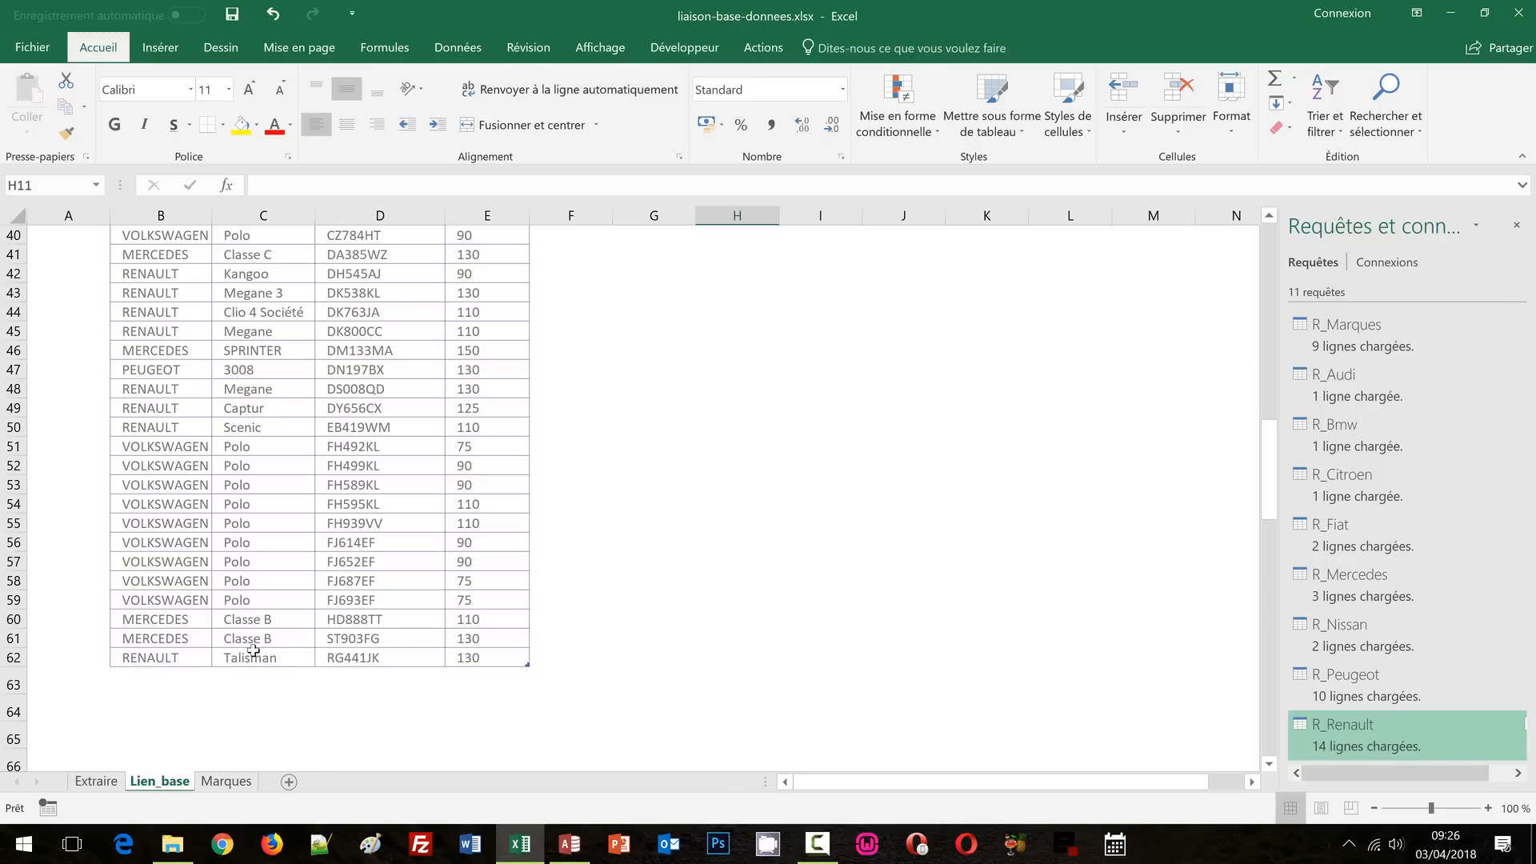
Check the refreshed brand and model lists on the Marques sheet, and view the empty extraction layout on the Extraire sheet
click(227, 782)
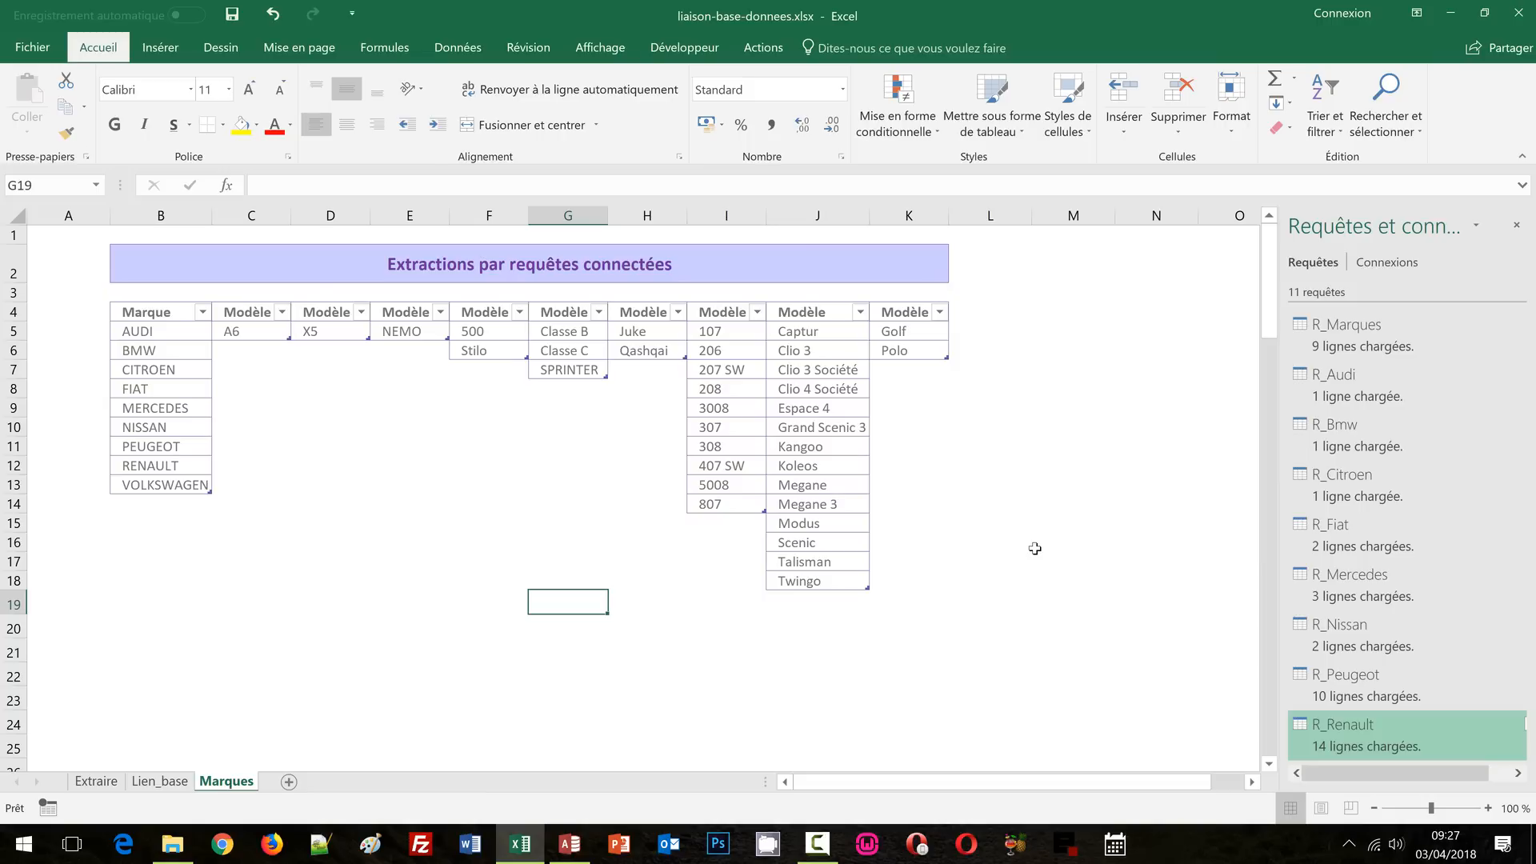
click(420, 538)
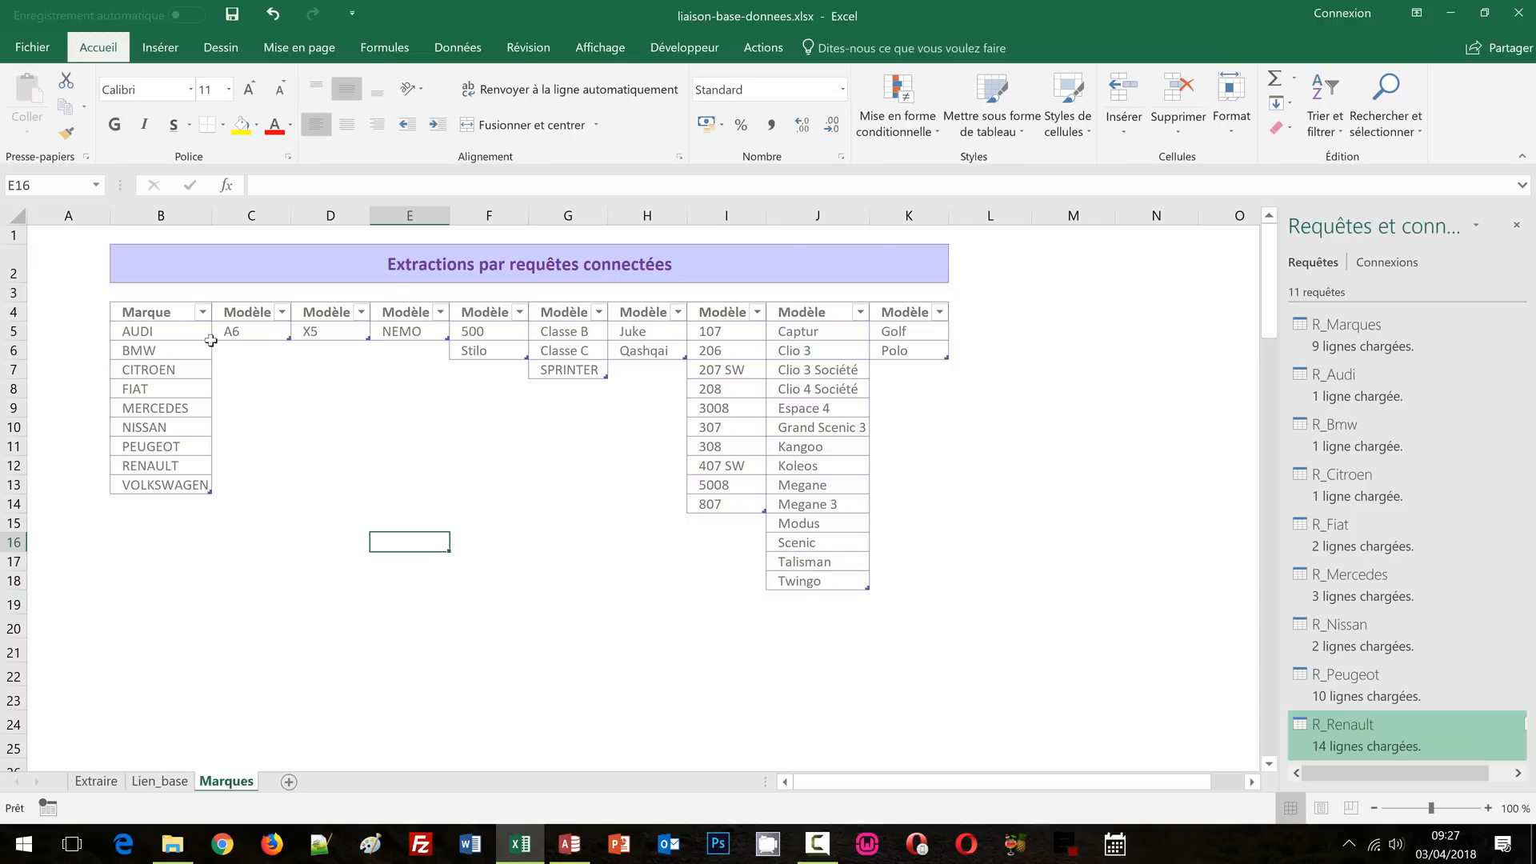
click(96, 781)
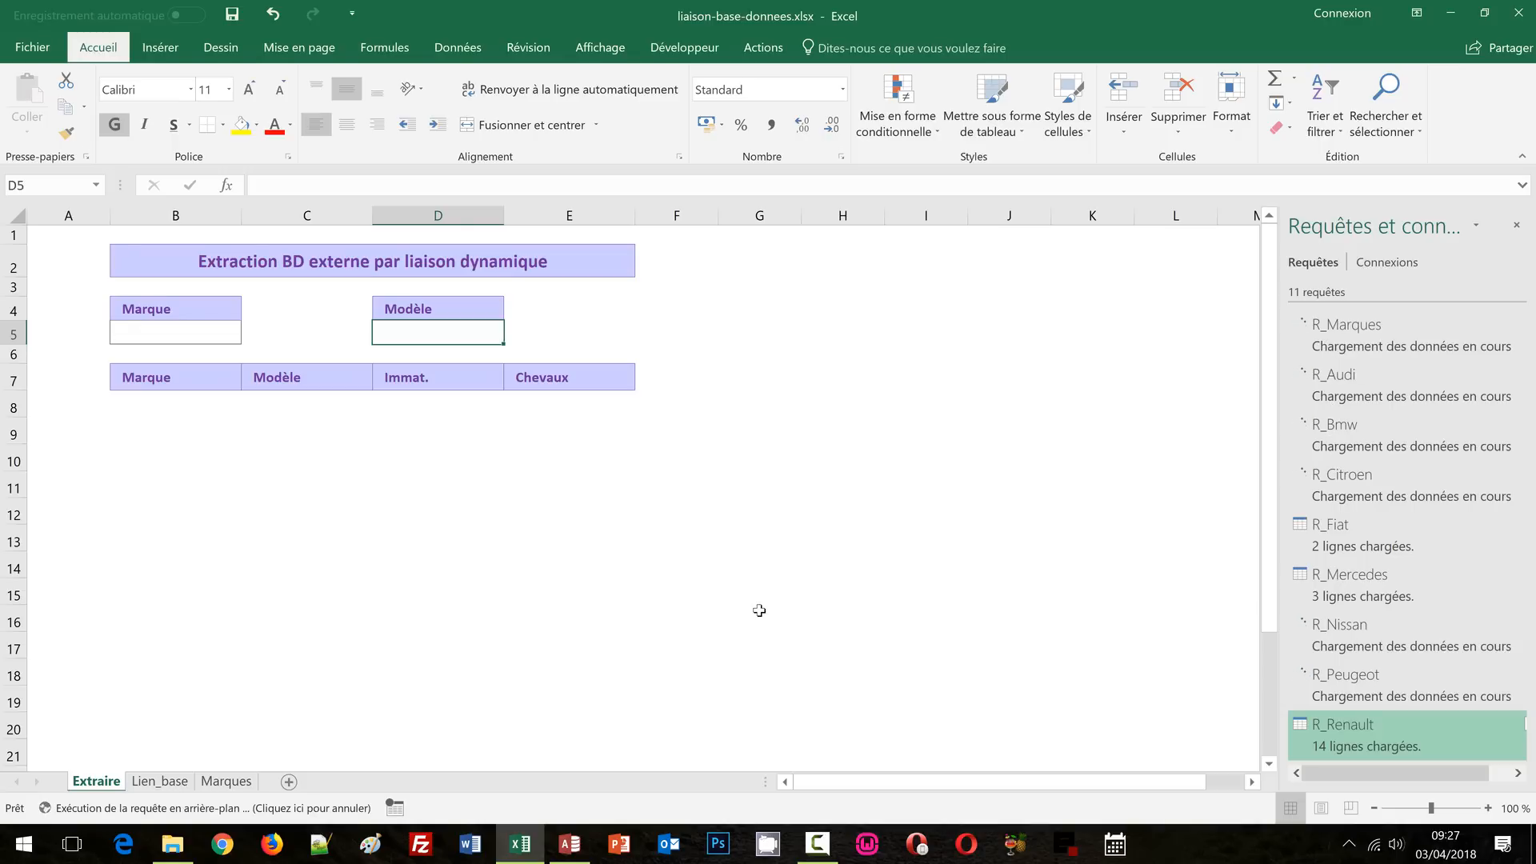
click(659, 521)
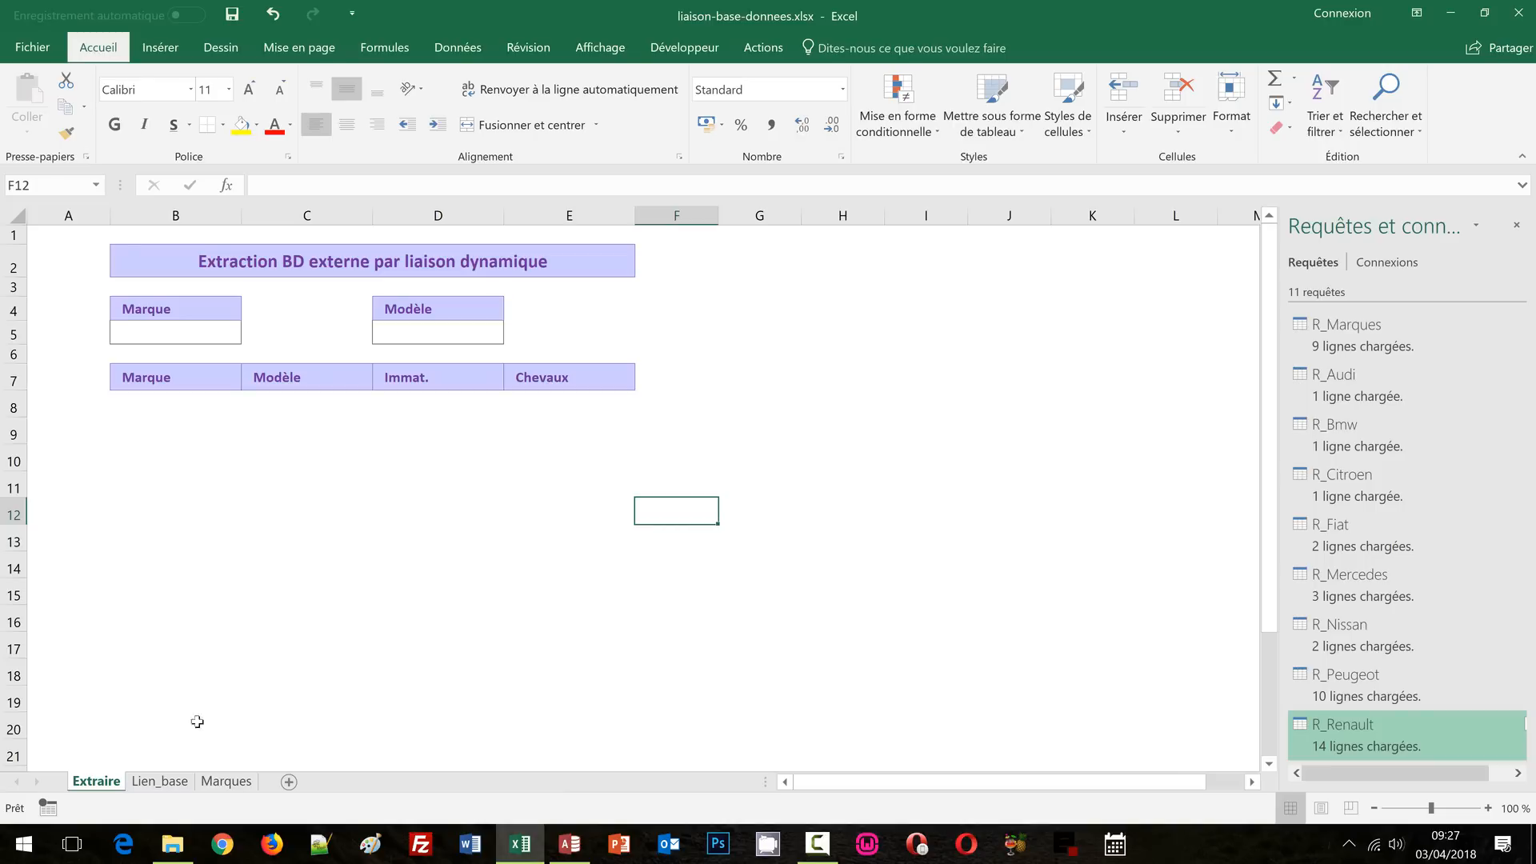
Review the linked vehicle table on the Lien_base sheet from its first records
click(166, 783)
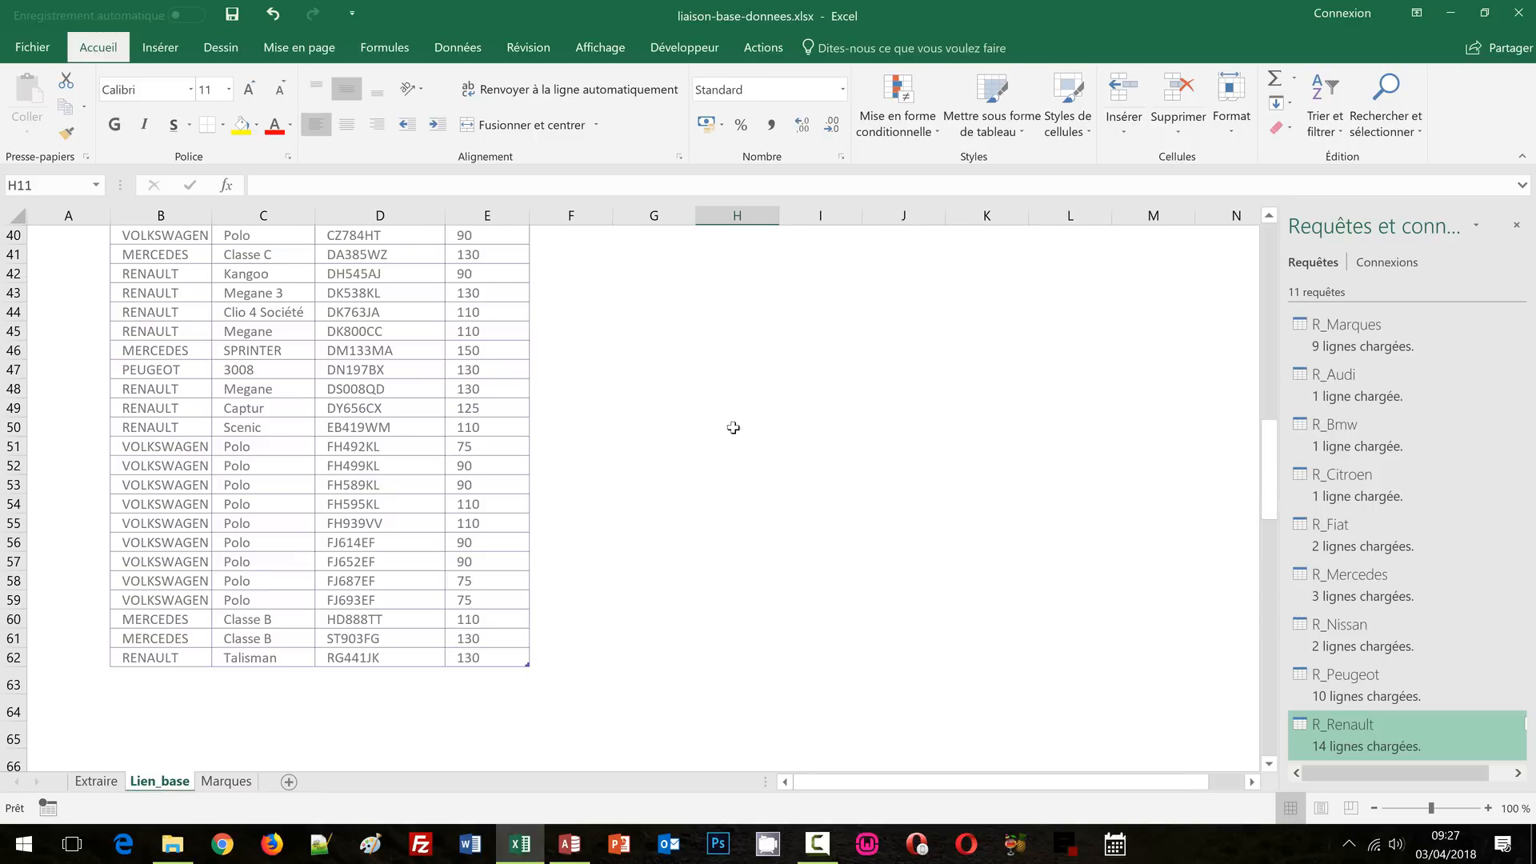
scroll(689, 424, up, 5)
scroll(692, 420, up, 8)
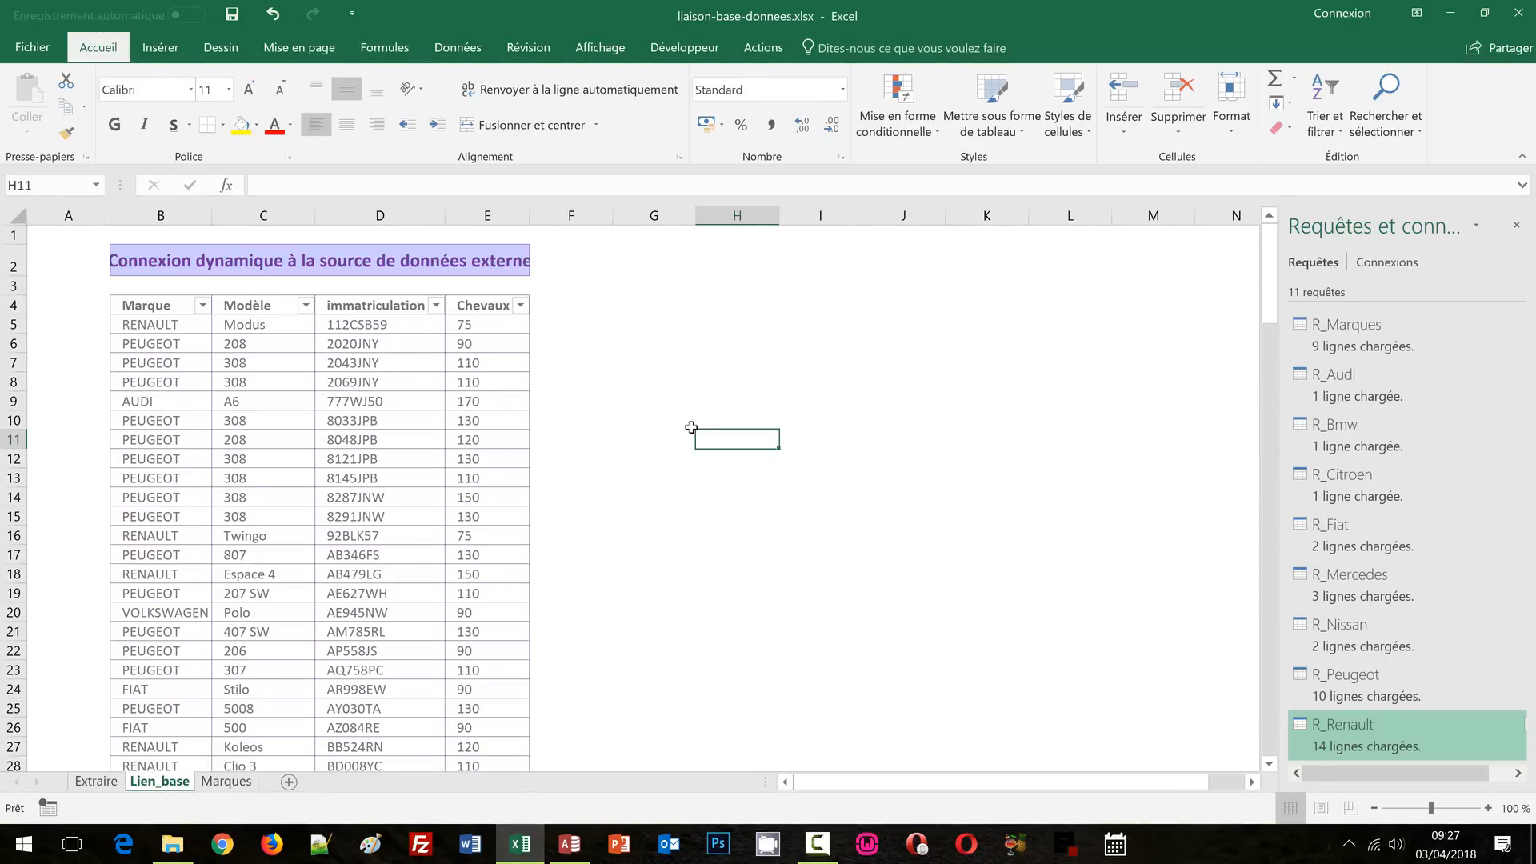
click(714, 357)
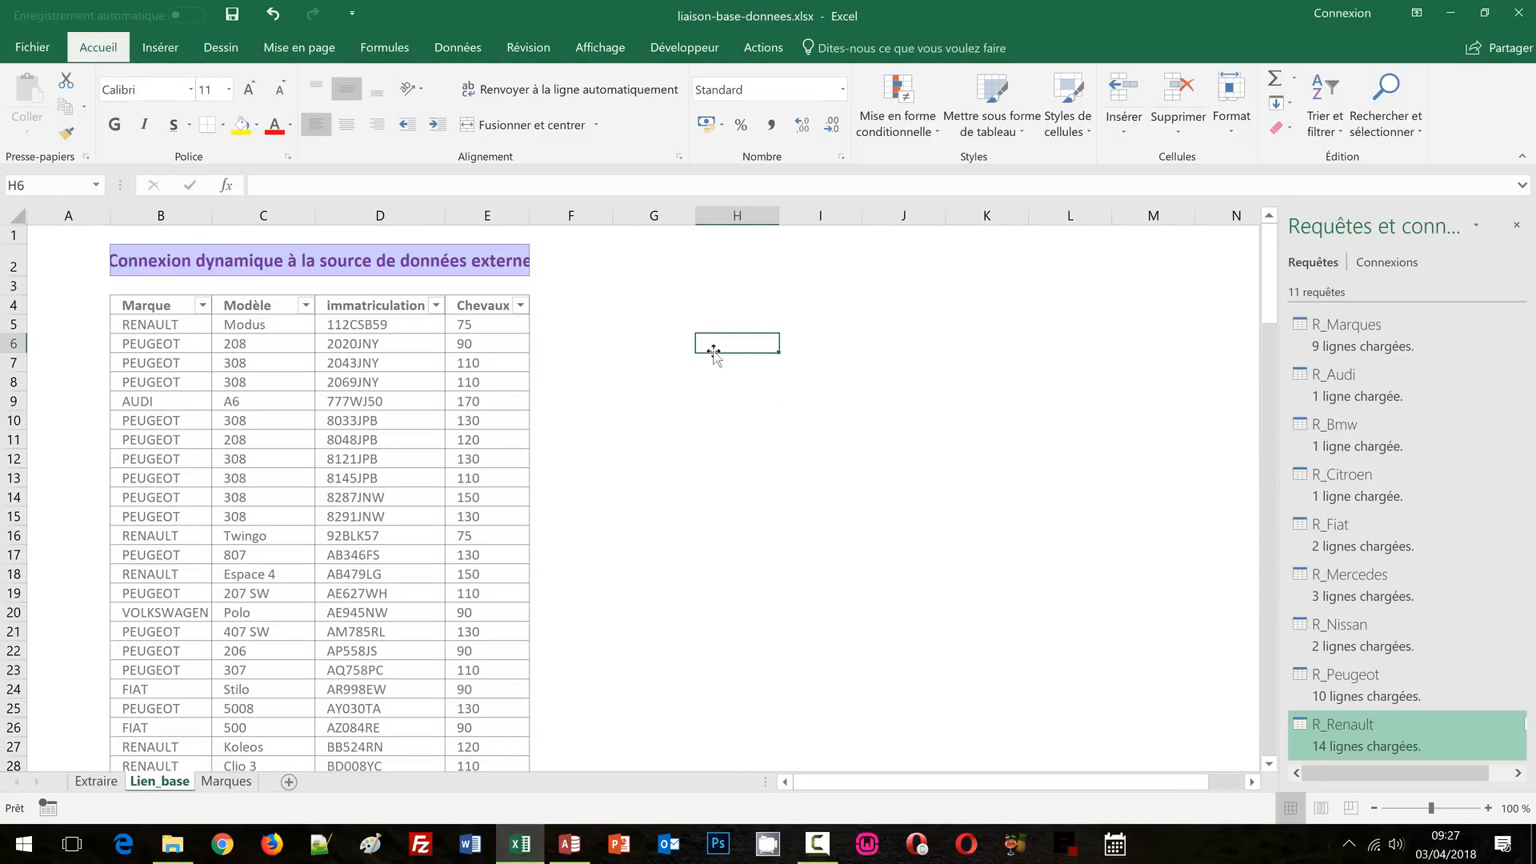